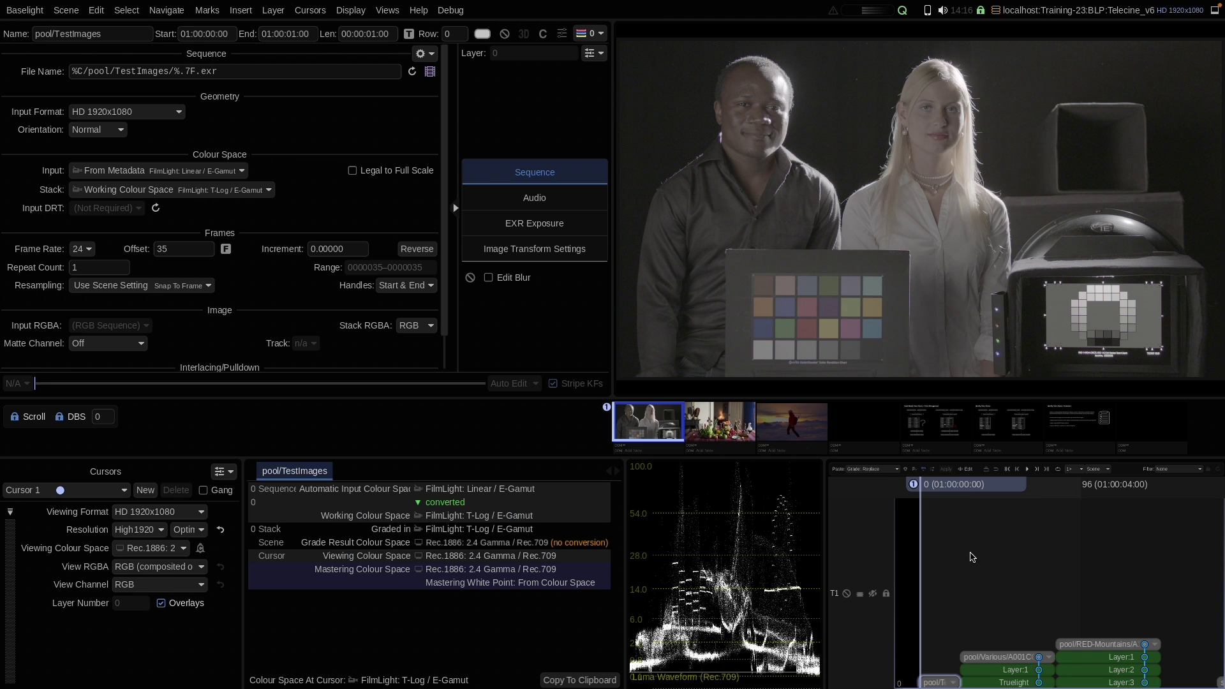
Step: Confirm FilmLight: T-Log / E-Gamut as the scene's working colour space in scene settings
scroll(933, 564, up, 3)
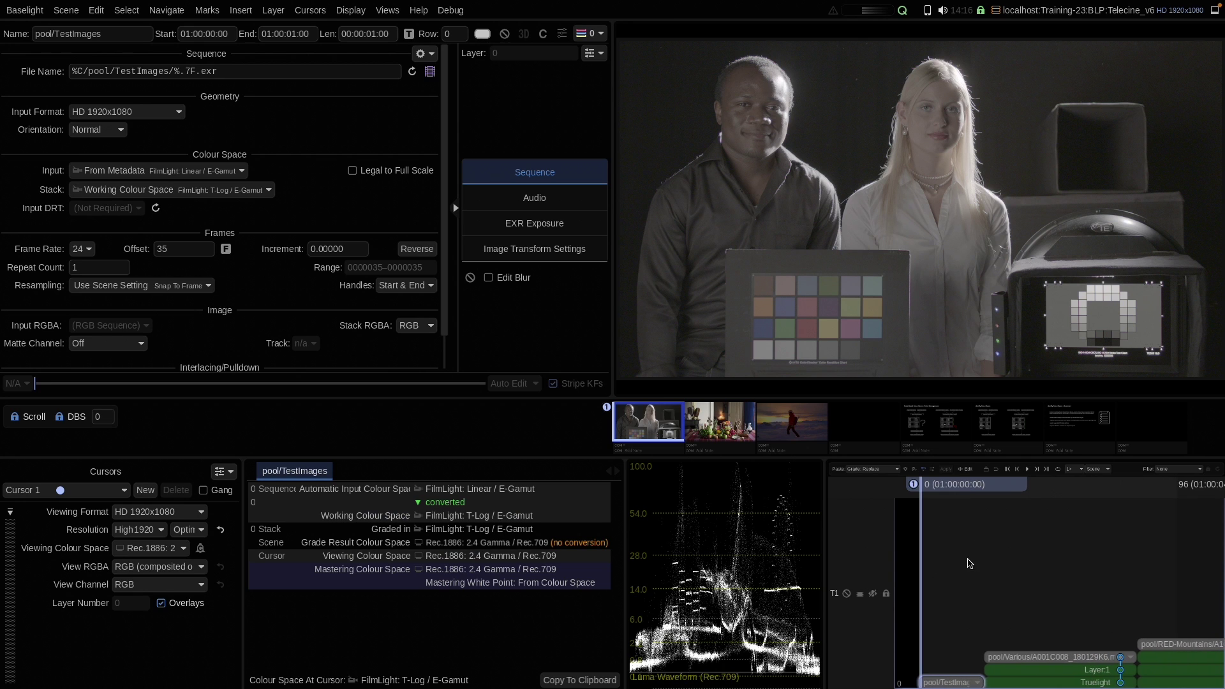
click(387, 10)
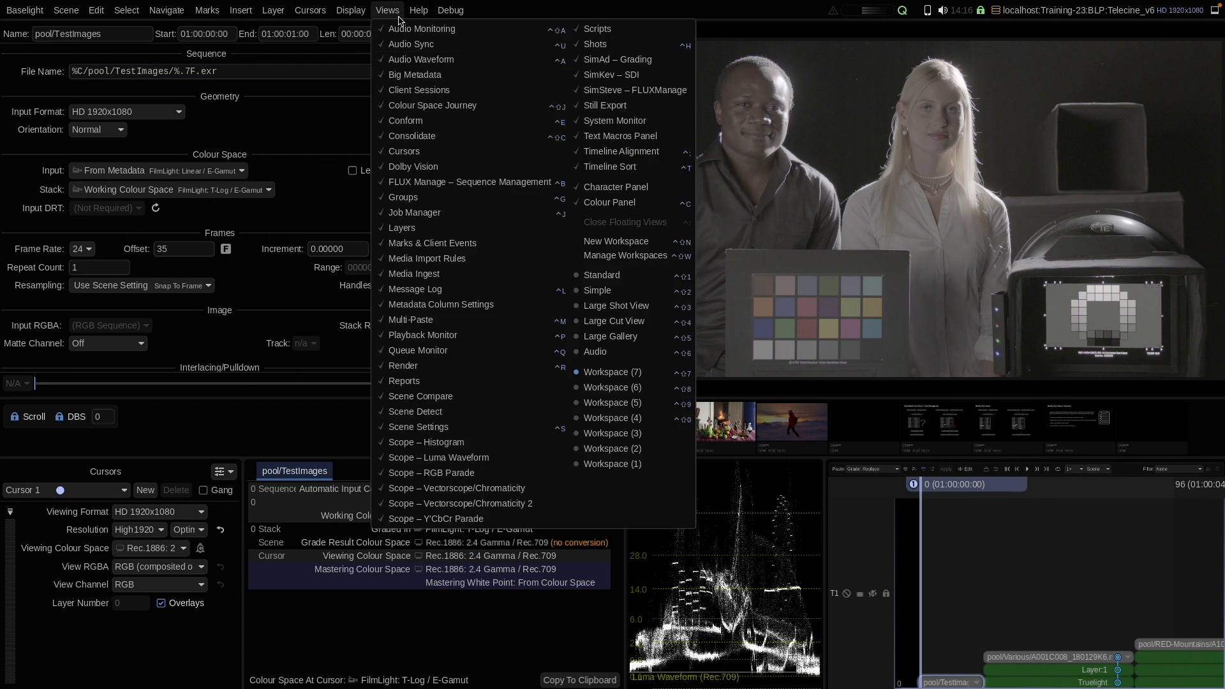
click(436, 429)
click(434, 104)
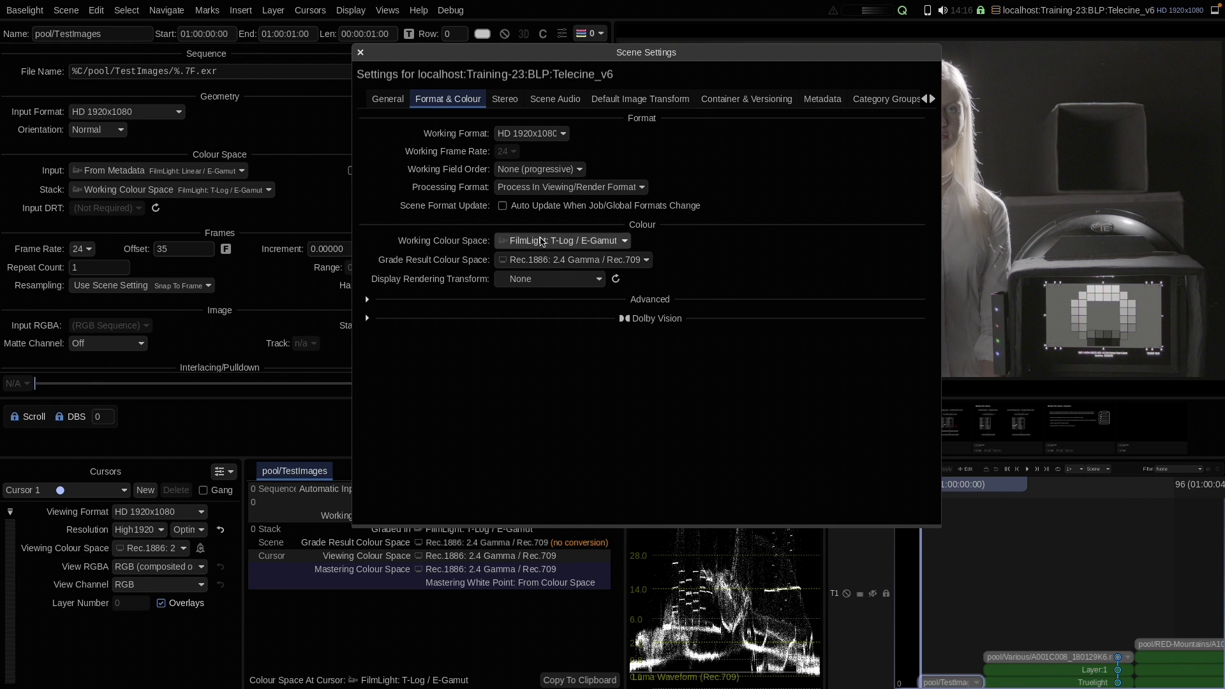
click(544, 243)
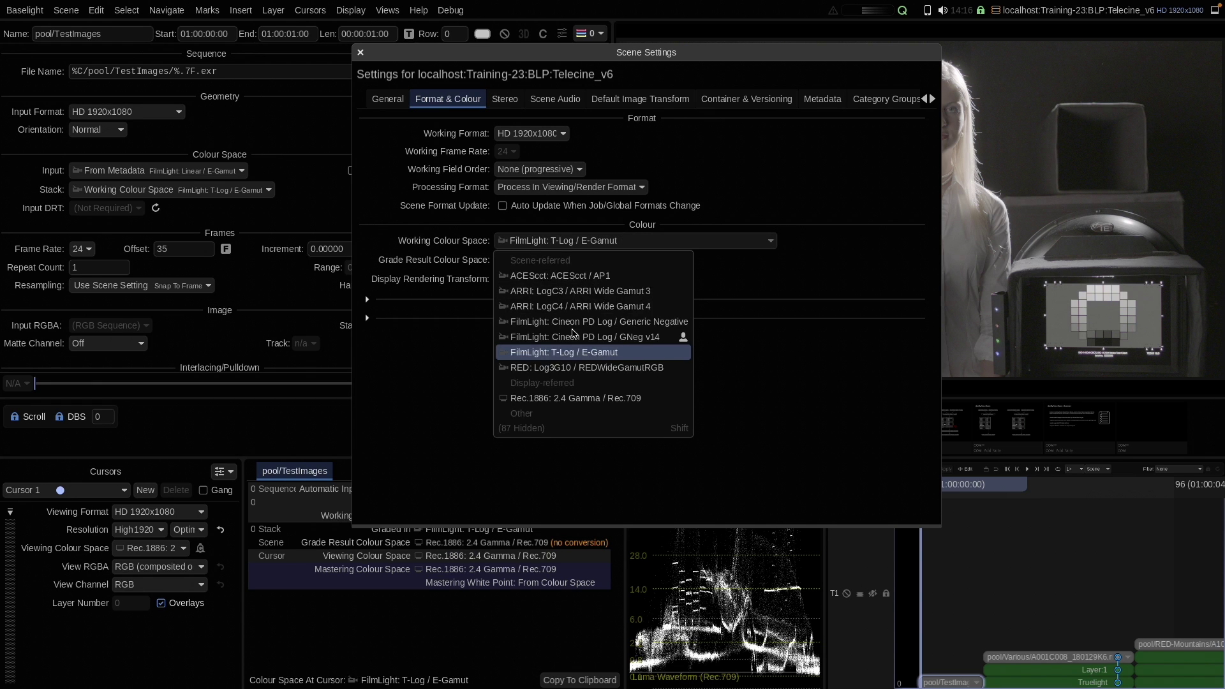
click(547, 240)
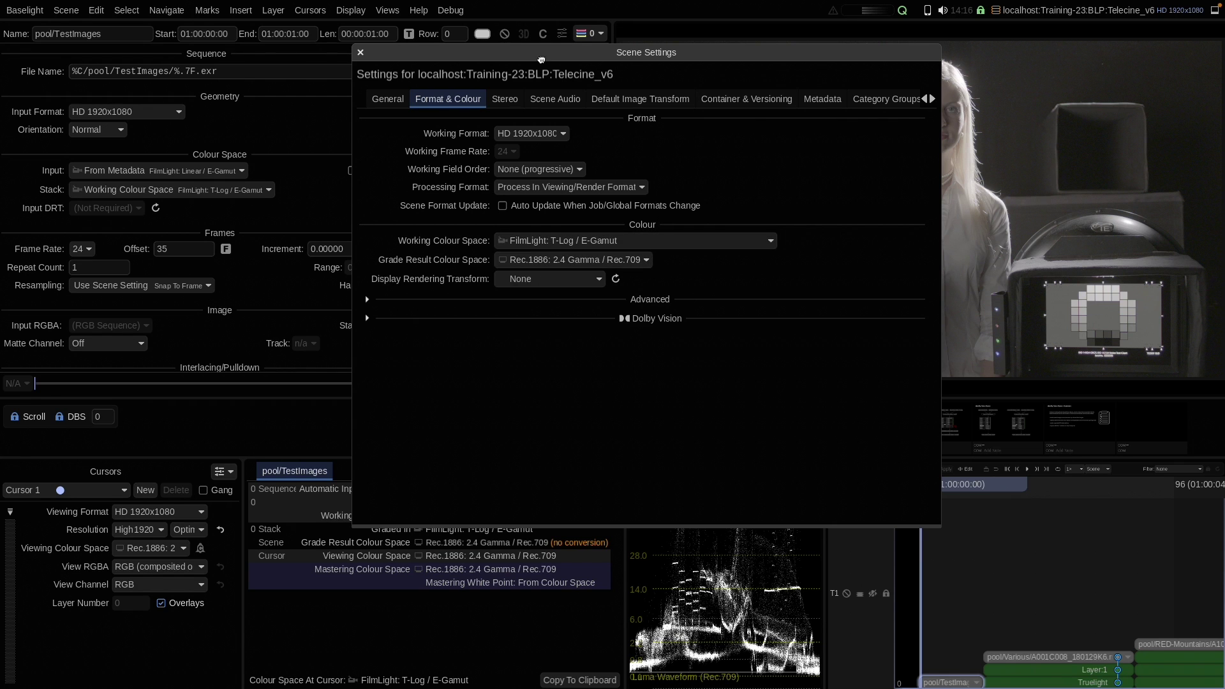
click(361, 54)
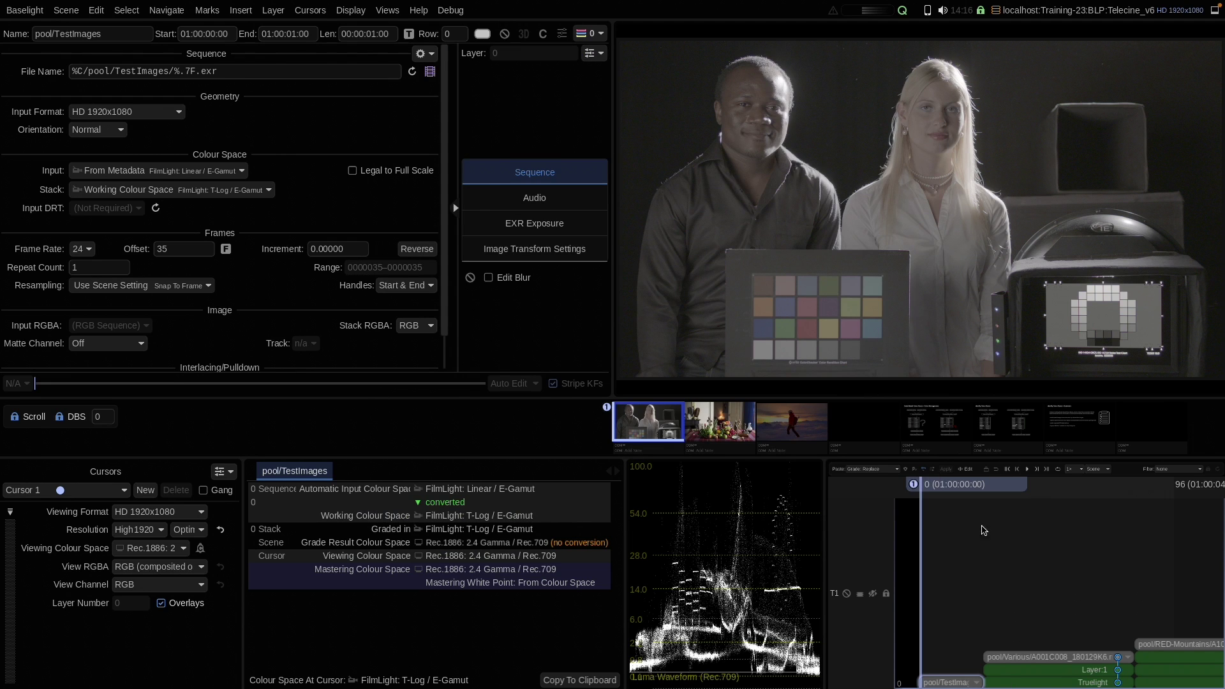
Step: Select the TestImages shot in the timeline and add two grade layers with Ctrl+V
click(943, 684)
scroll(1088, 576, down, 5)
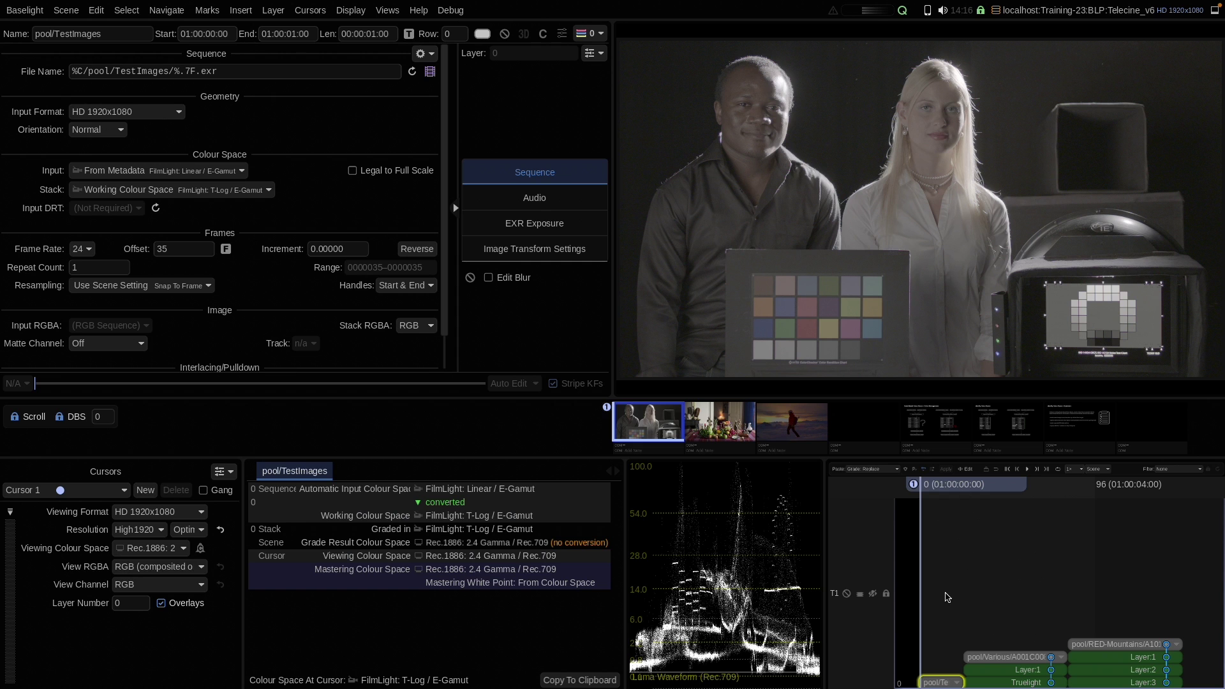
scroll(955, 601, up, 6)
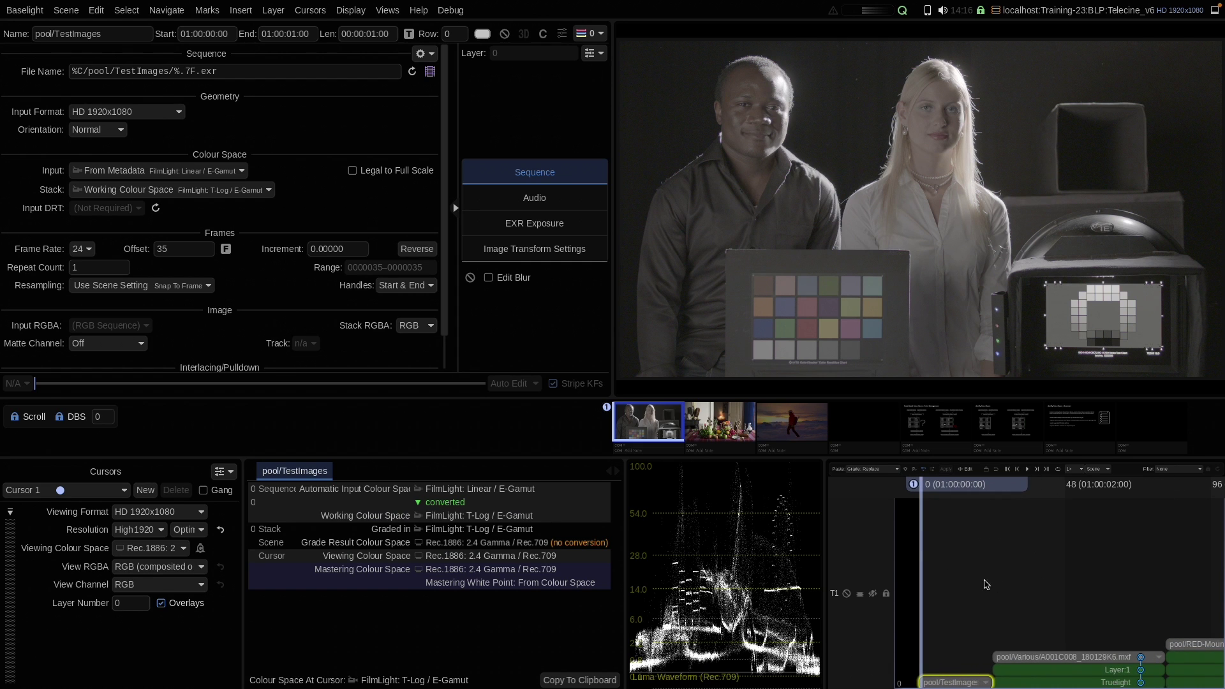
key(ctrl+v)
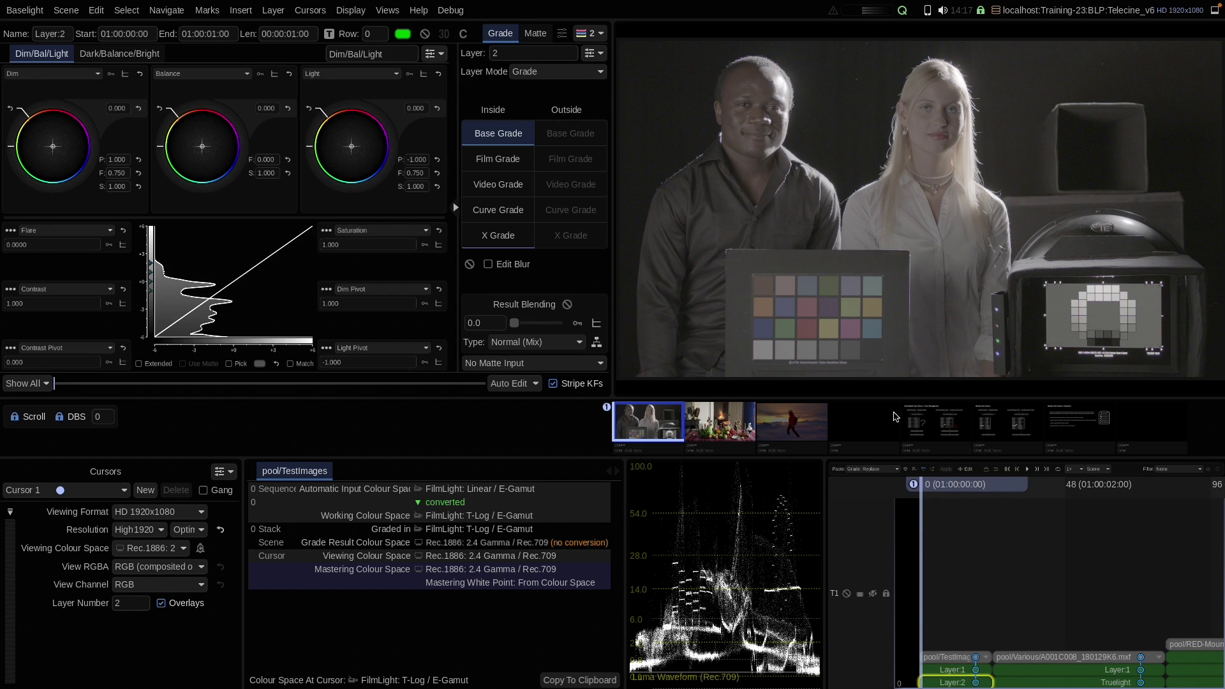
Step: Make Layer 2 an extended-range Video Grade with gamma lowered to -0.967 and gain raised to 1.476
click(493, 196)
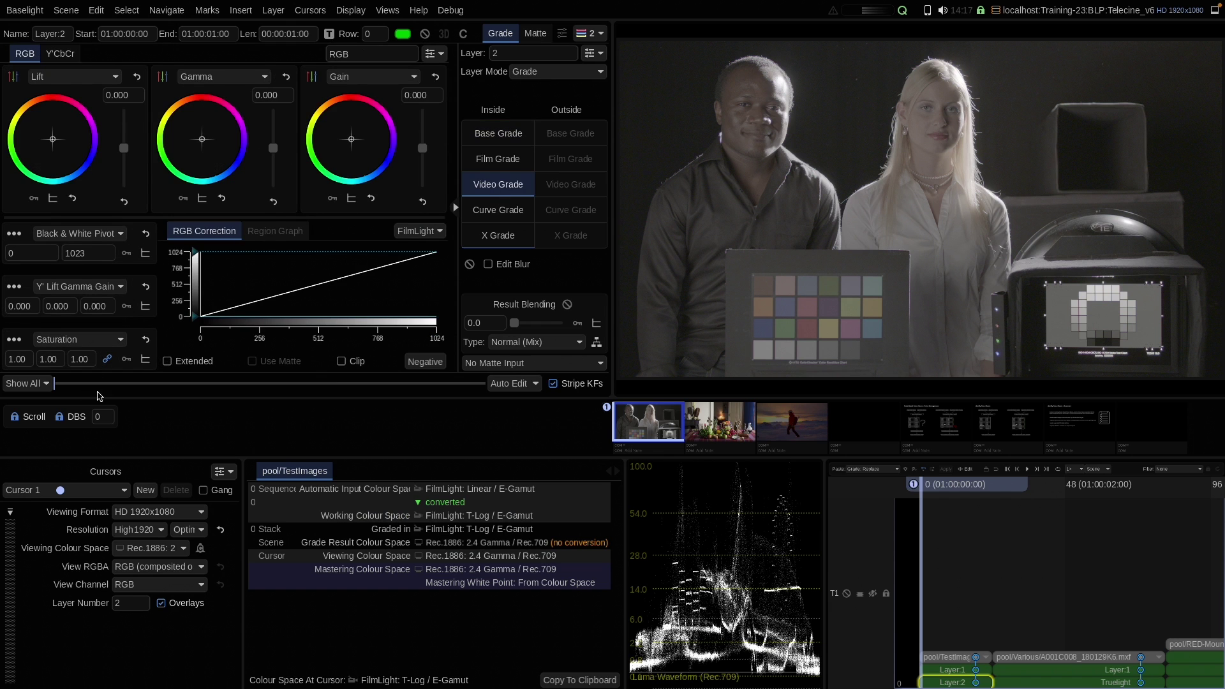
click(167, 361)
drag(275, 154, 279, 168)
drag(425, 147, 425, 134)
Step: Set the video grade saturation to 1.57 and add a third grade layer
click(77, 360)
text(1.24)
key(Return)
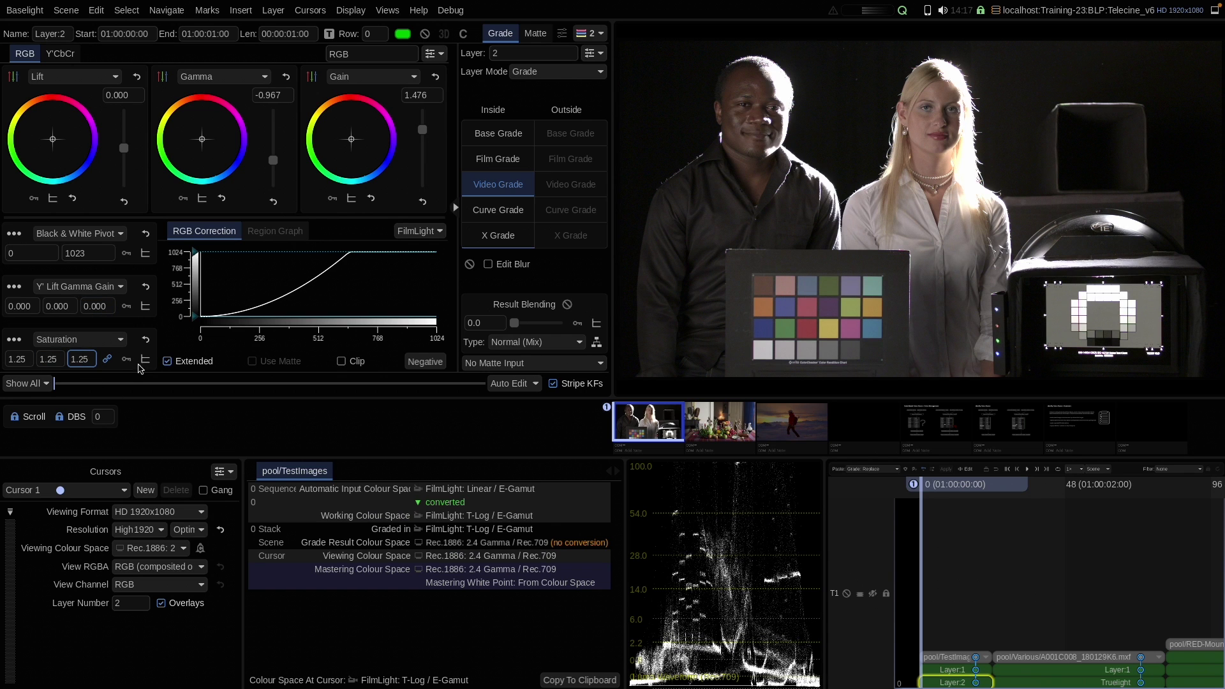
text(1.51)
key(Return)
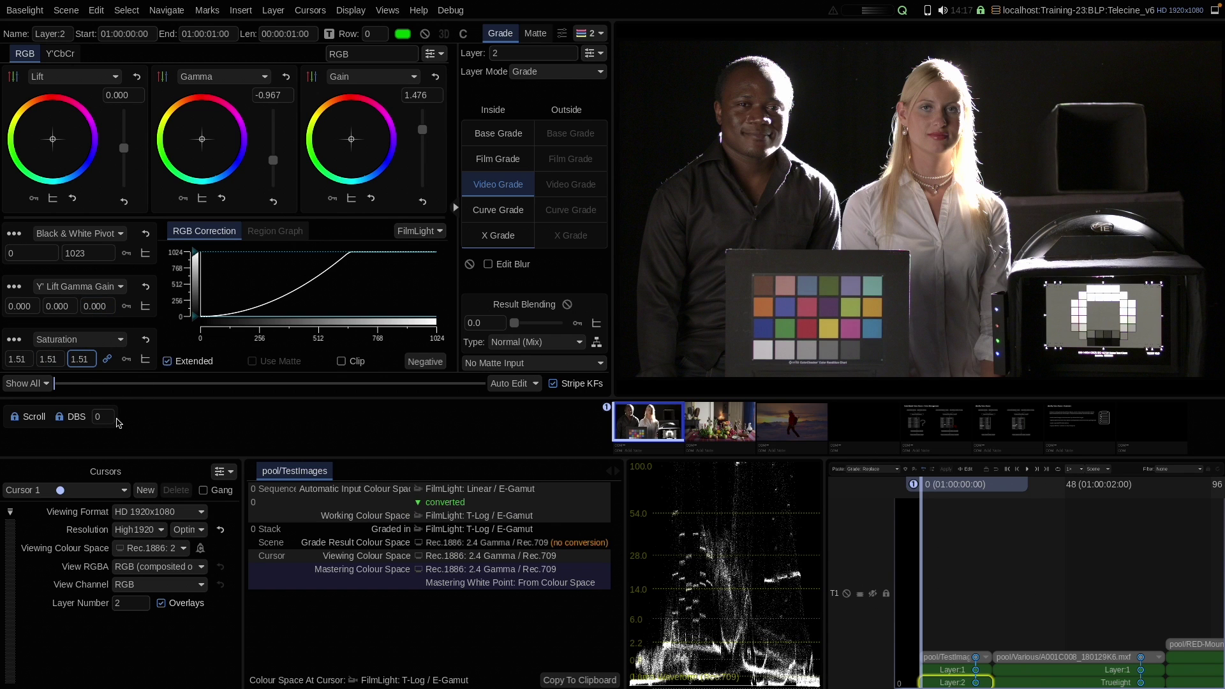
key(Up)
text(1.57)
key(Return)
key(ctrl+l)
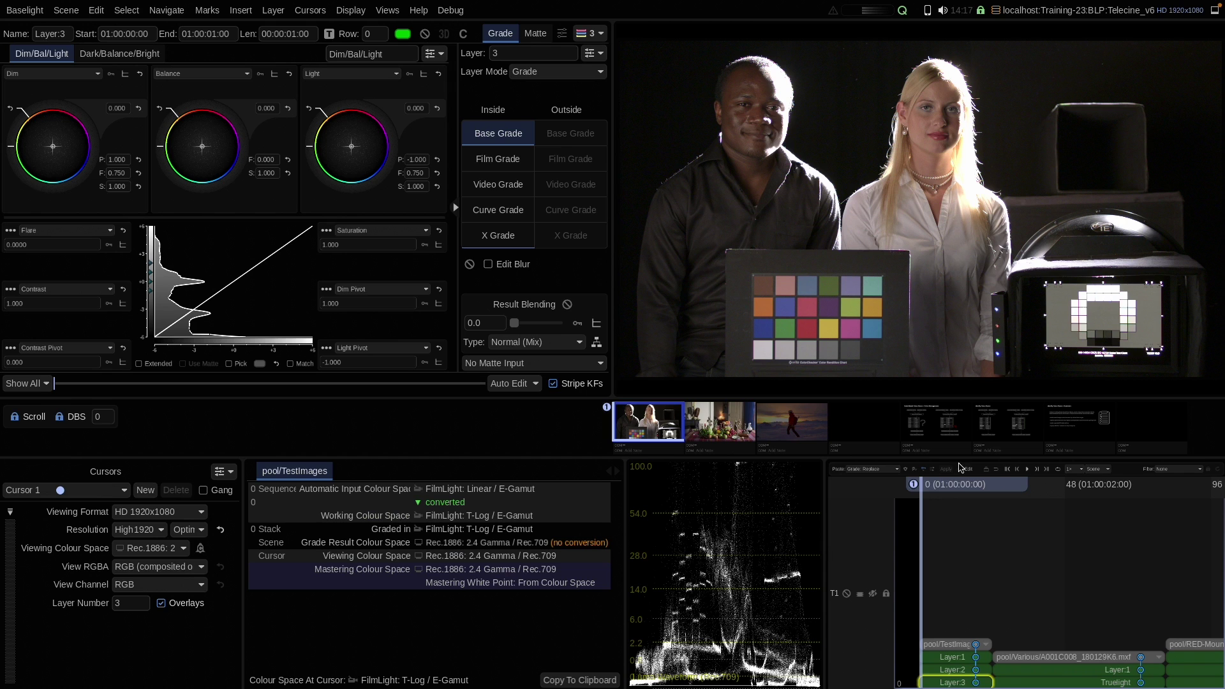
Step: Review Layer 2, then select Layer 3 and trial raising and lowering its base-grade saturation
click(953, 669)
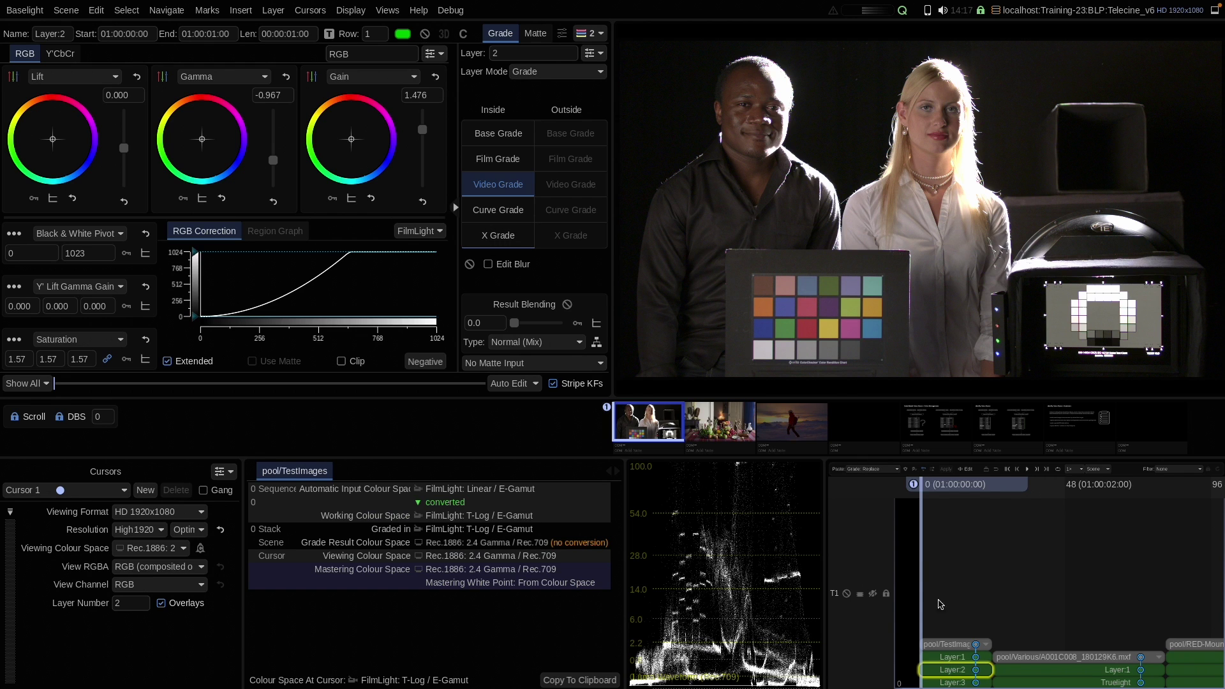
click(941, 683)
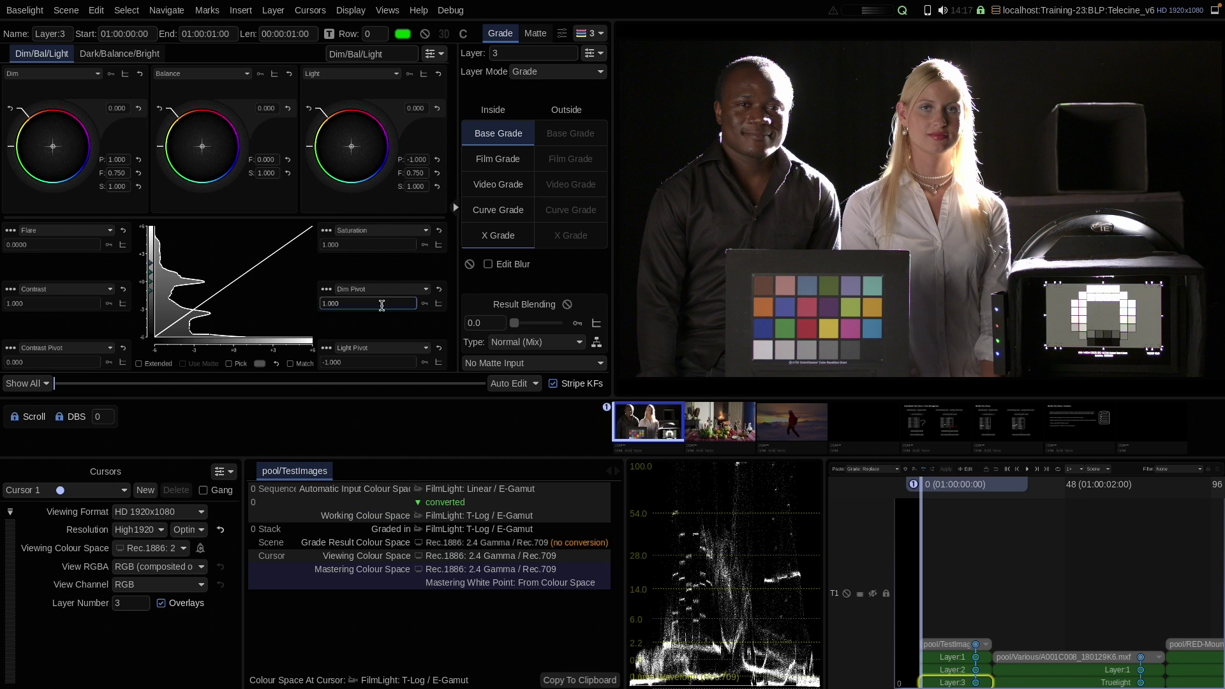
click(345, 245)
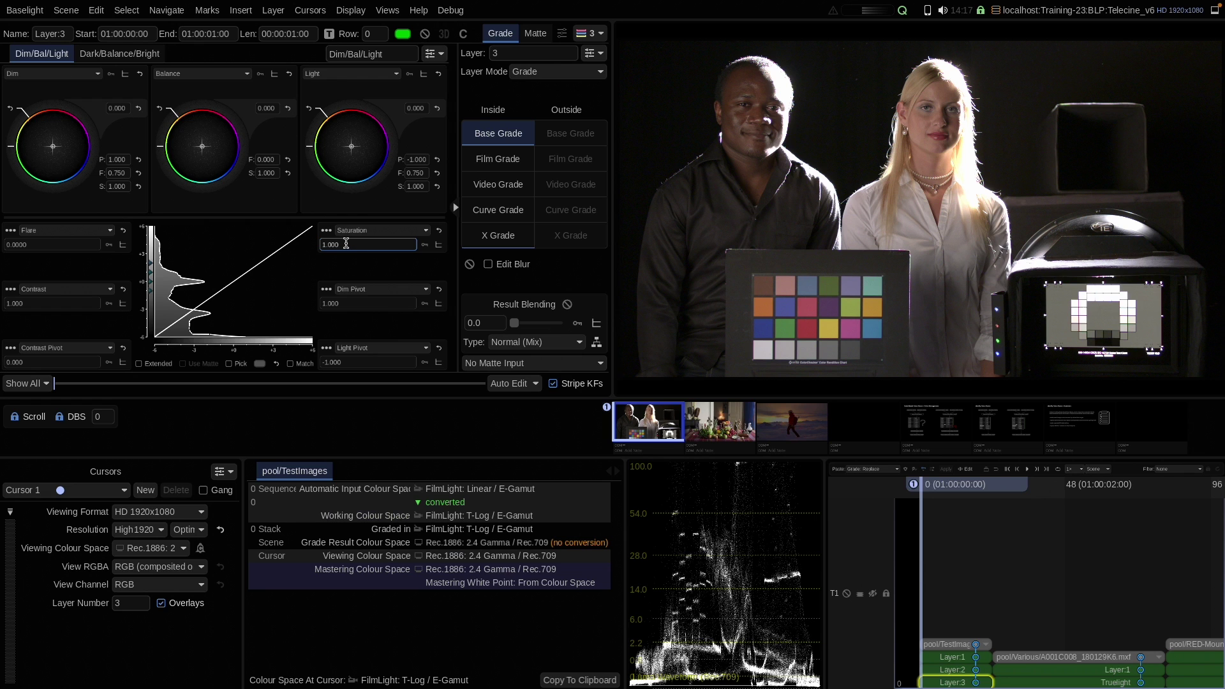
drag(345, 244, 426, 271)
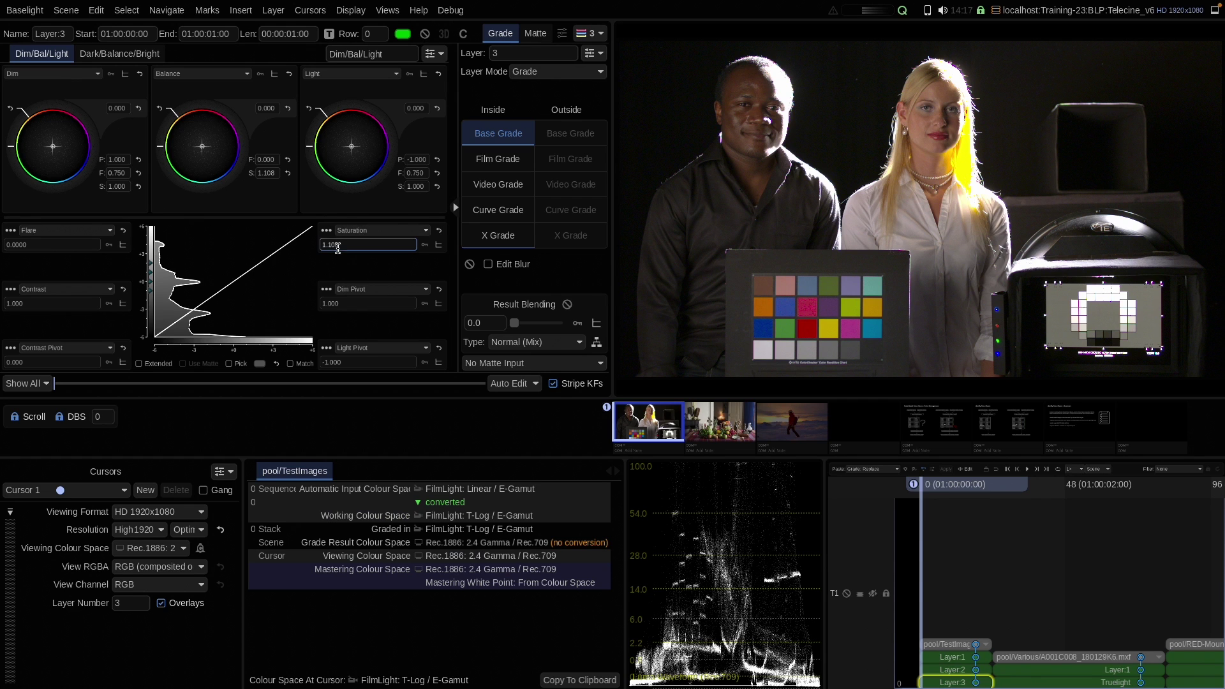
mouse_move(339, 260)
mouse_down()
mouse_move(324, 300)
mouse_move(348, 297)
mouse_move(325, 276)
mouse_up()
Step: Enter 0.88 as Layer 3's base-grade saturation and bring up the base-grade reset options
scroll(759, 349, up, 5)
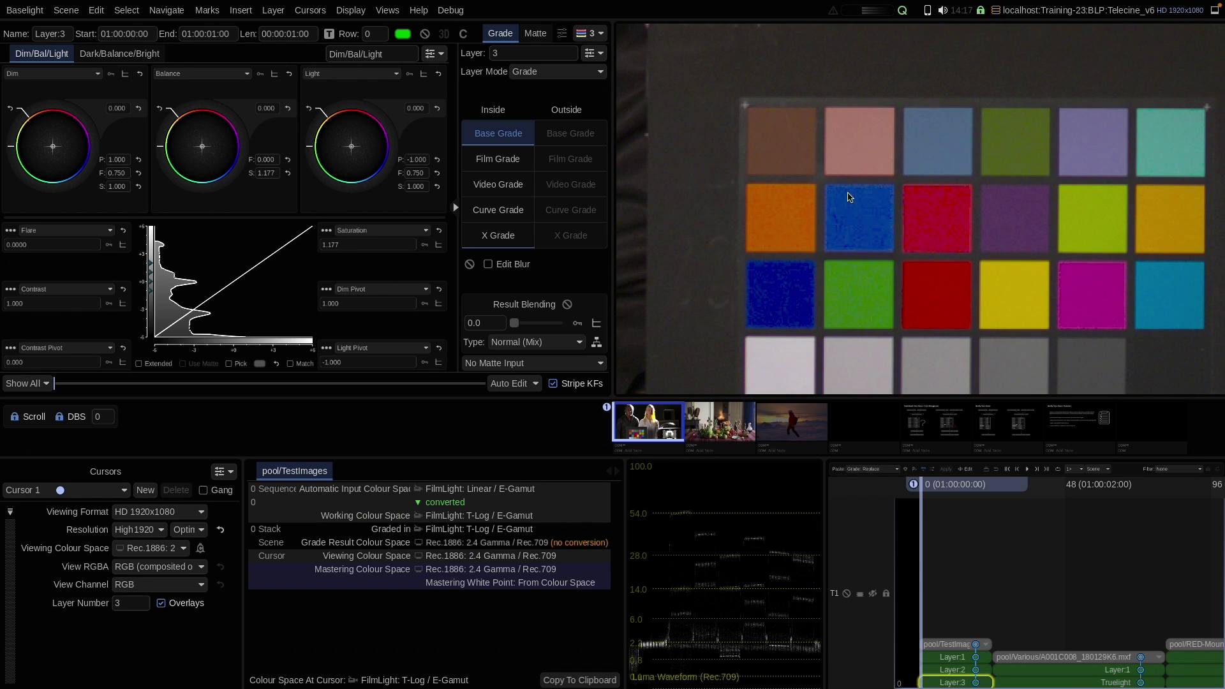
scroll(797, 274, down, 5)
click(340, 239)
text(0.881)
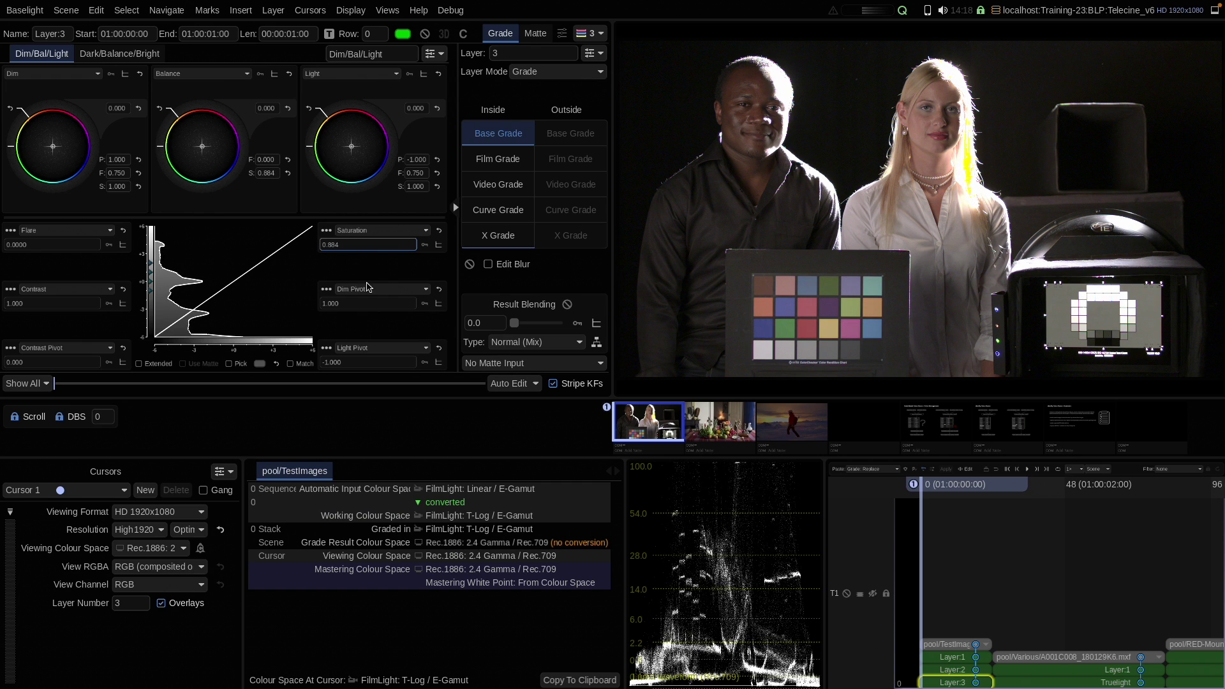
key(Return)
scroll(985, 366, up, 5)
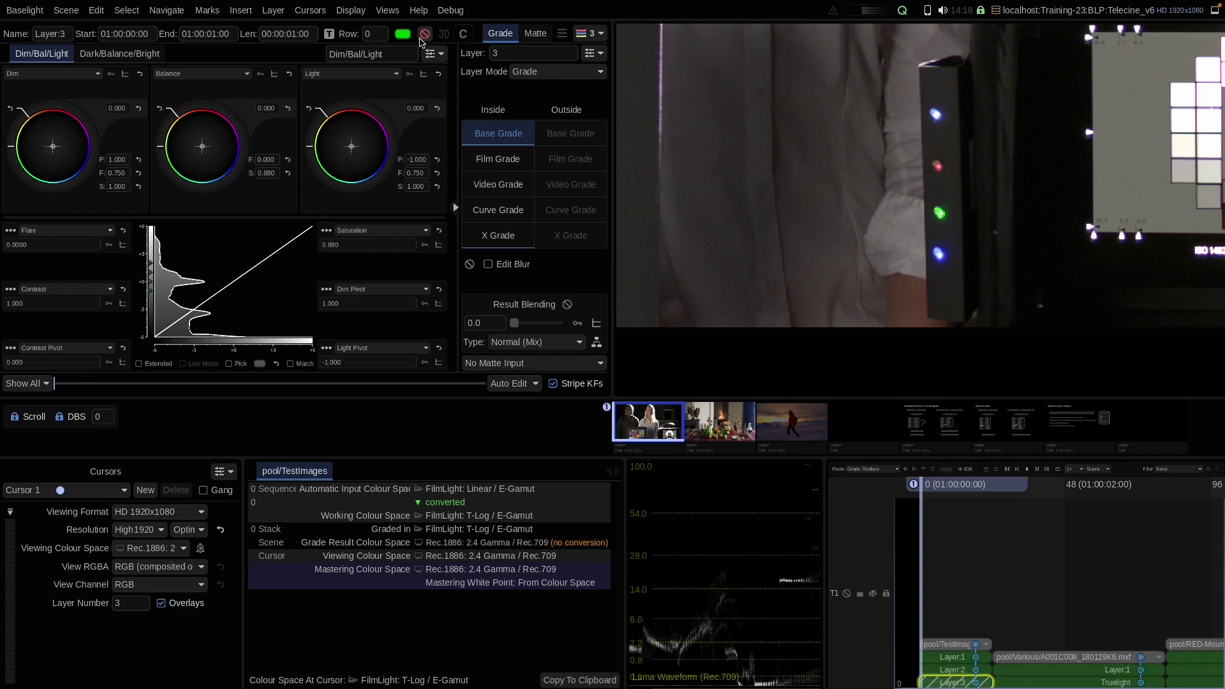
scroll(845, 393, down, 5)
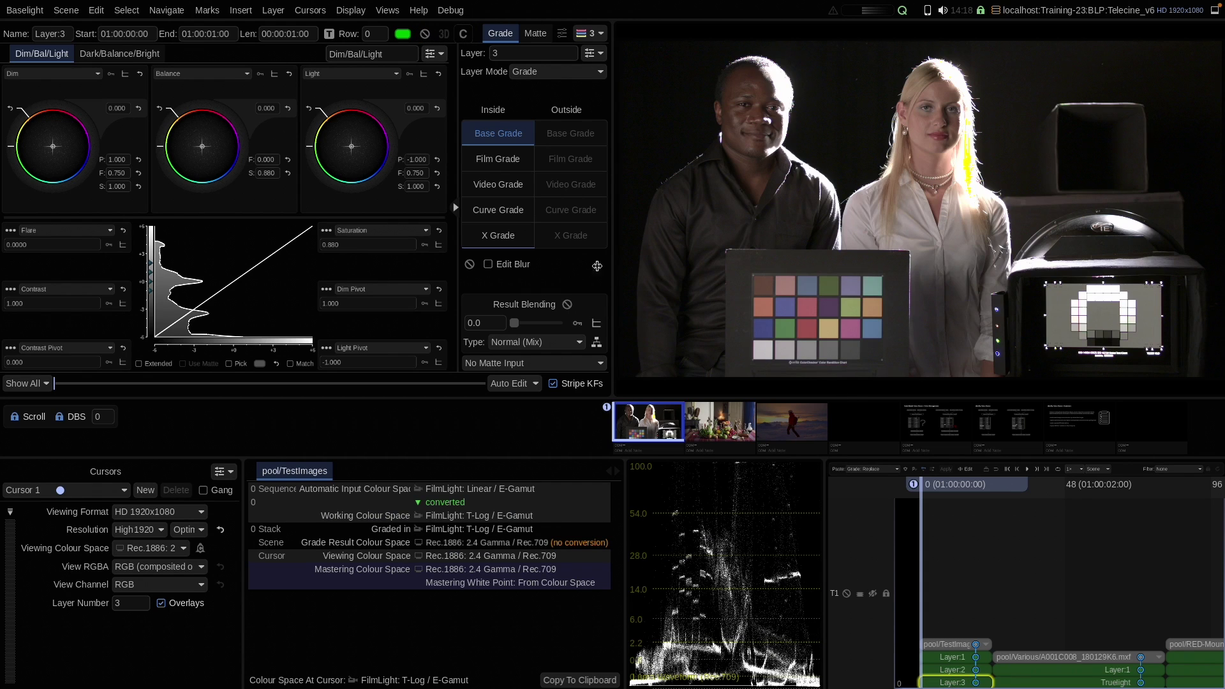
right_click(498, 136)
Step: Reset the base grade to defaults and add three control points on the Hue vs. Hue curve
click(535, 192)
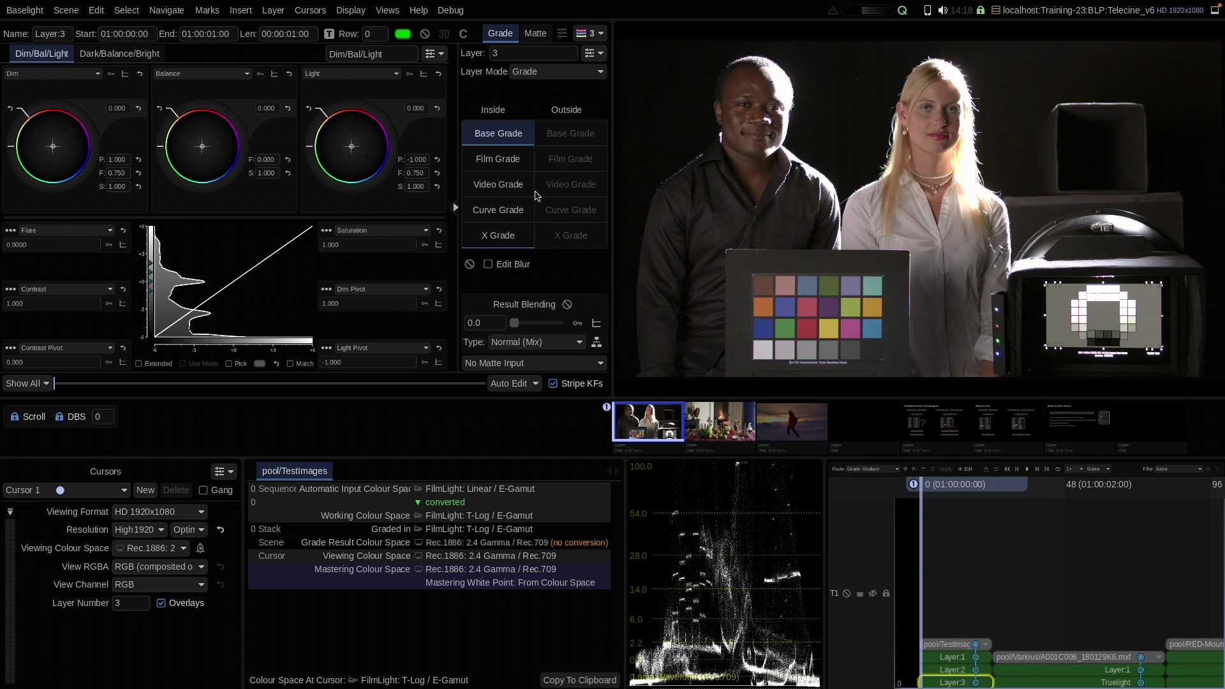
click(485, 213)
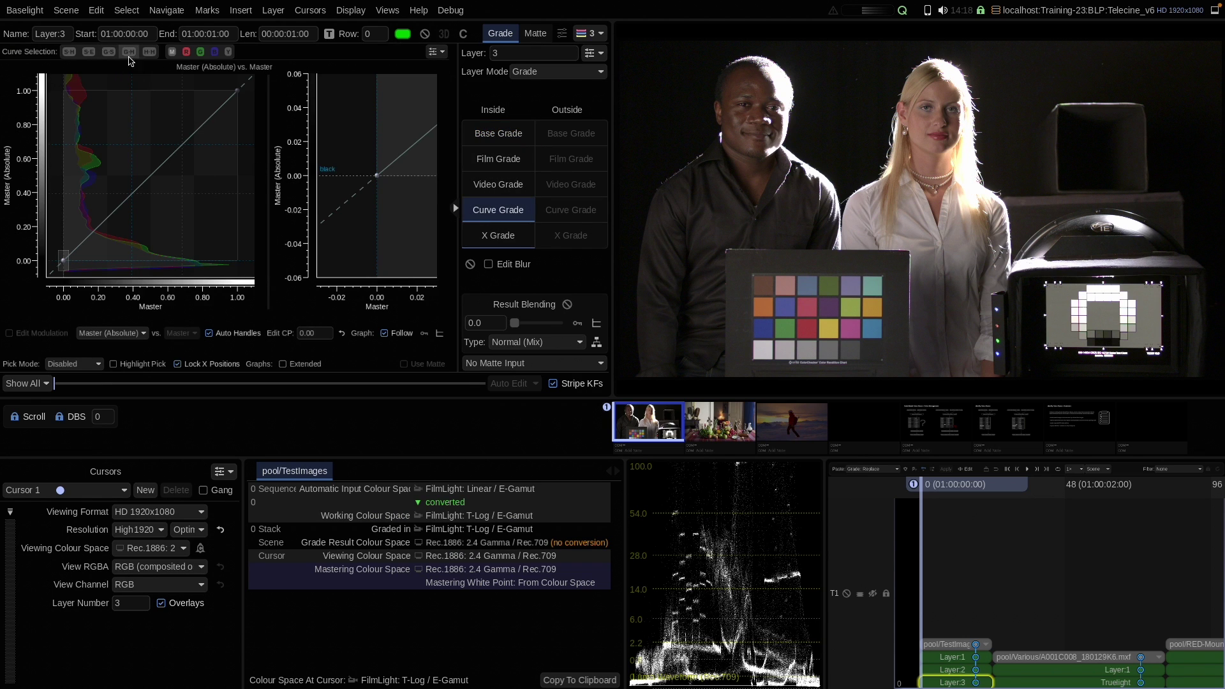
click(149, 52)
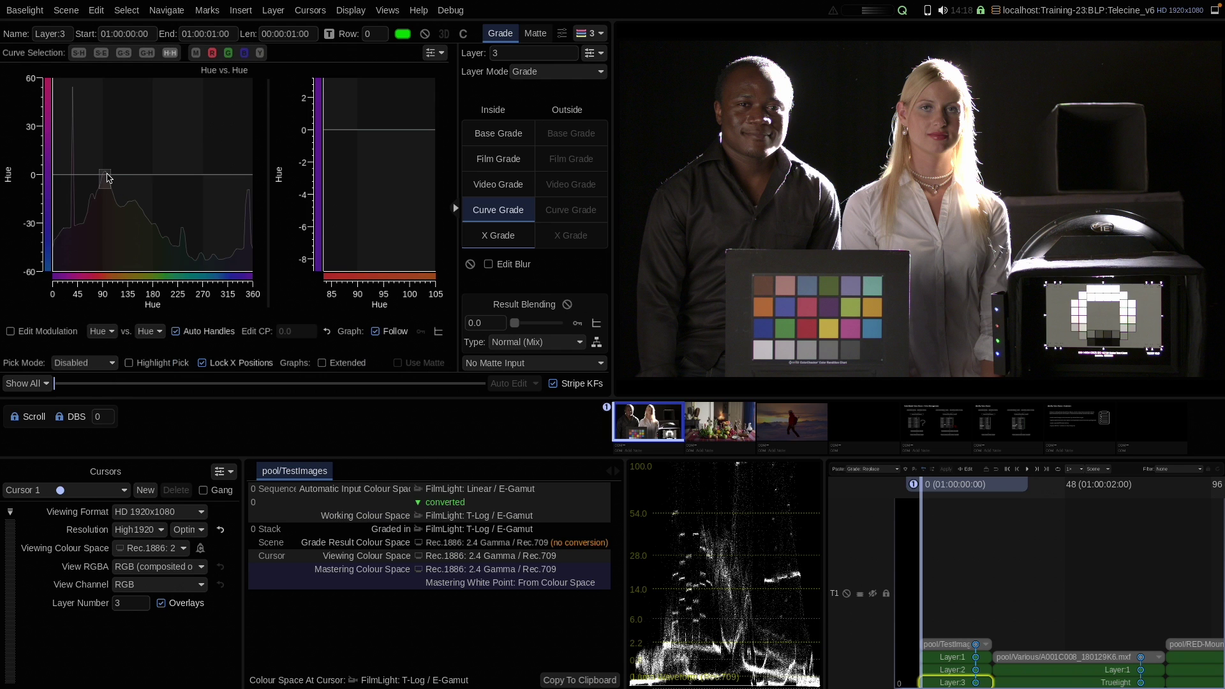
click(105, 174)
click(79, 174)
click(155, 174)
mouse_move(106, 174)
mouse_down()
mouse_move(105, 203)
mouse_move(105, 175)
mouse_up()
Step: Reset the Hue vs. Hue curve, then shift hues near 93 down slightly between points near 55 and 157
right_click(123, 151)
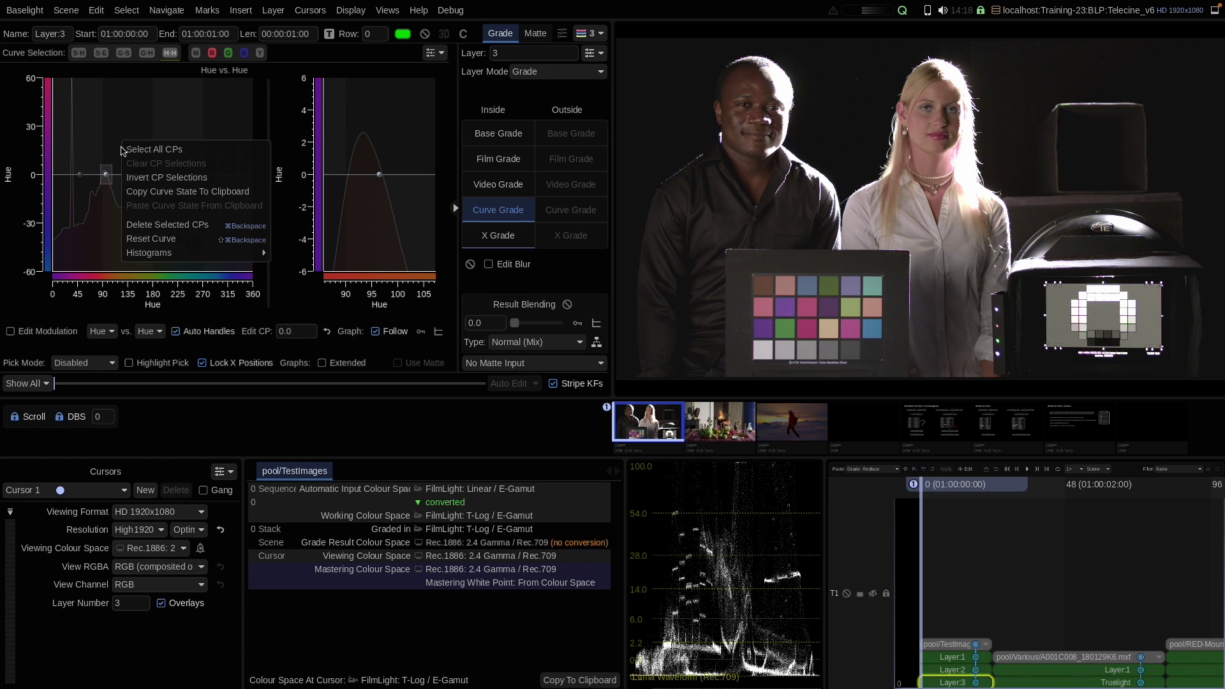
click(151, 240)
click(83, 175)
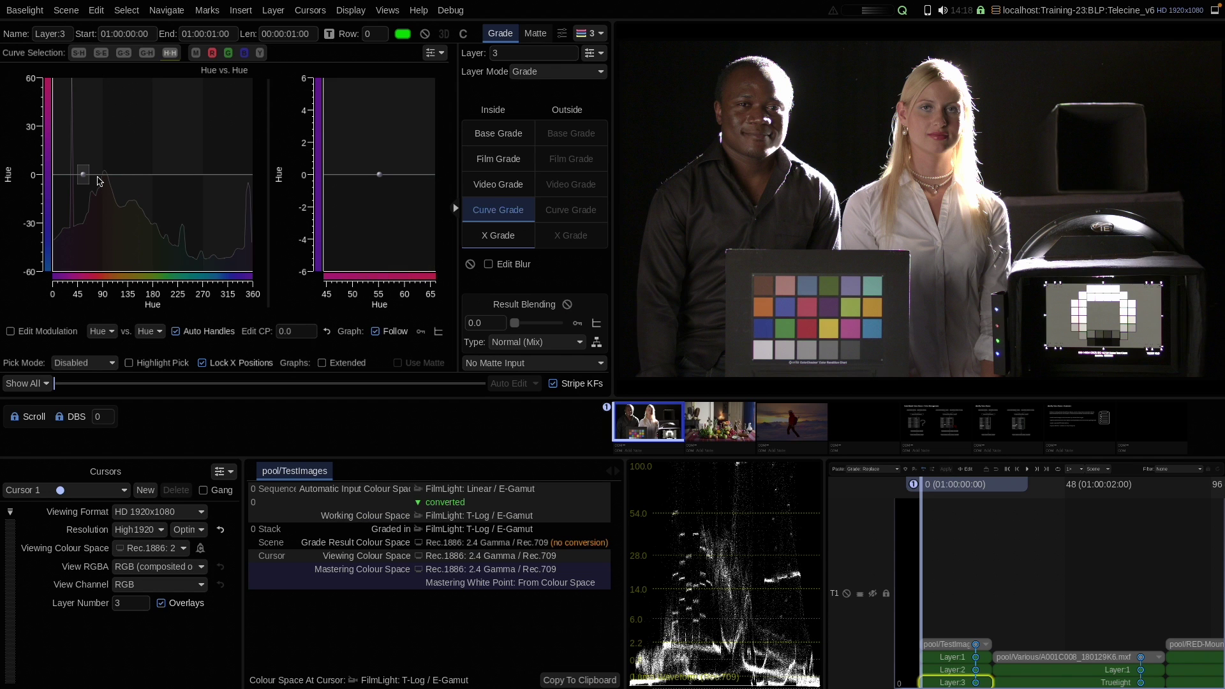
click(140, 177)
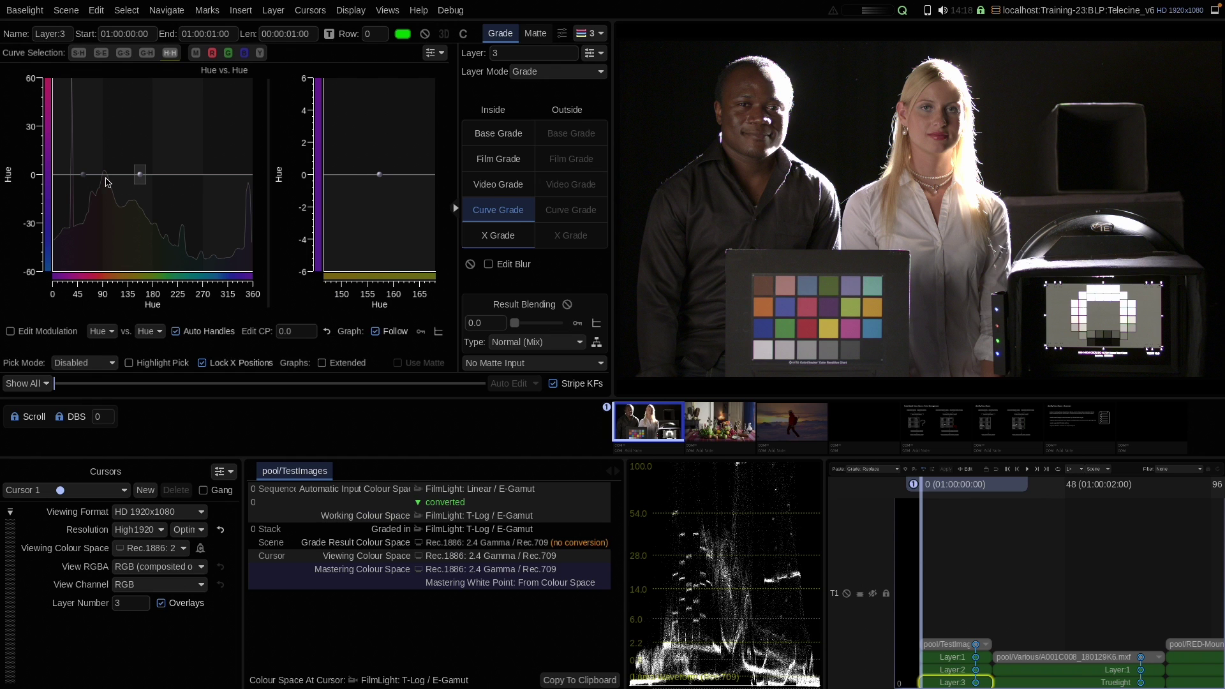
click(106, 178)
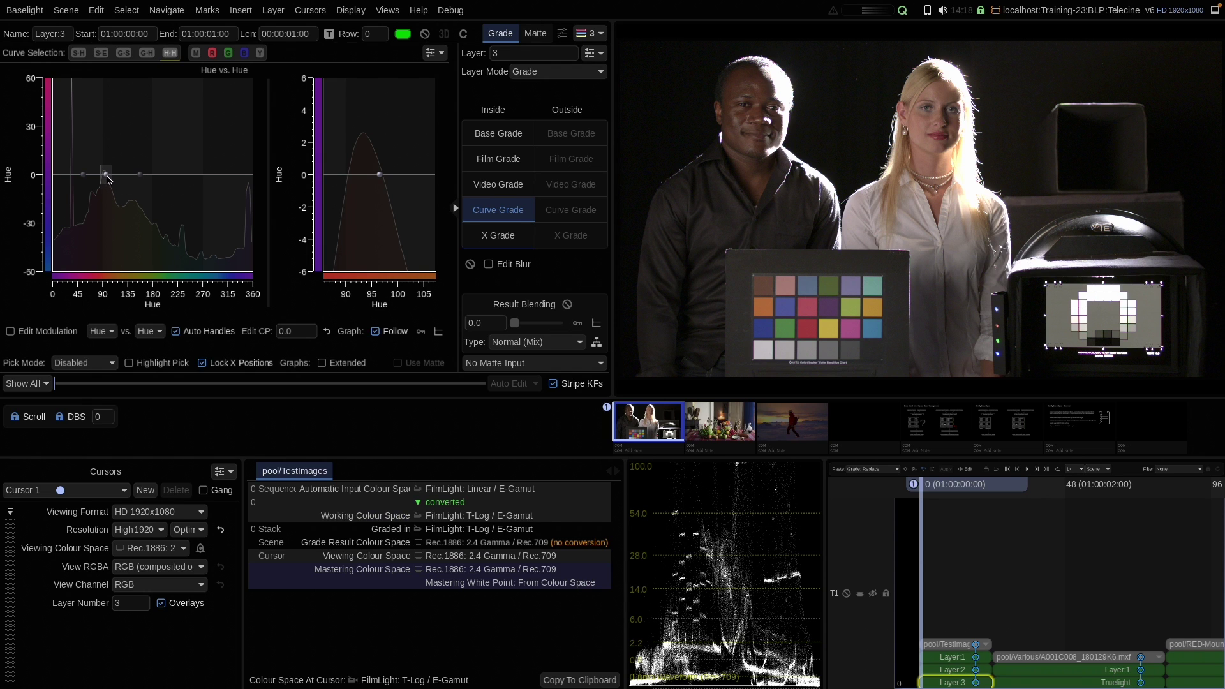
drag(106, 178, 109, 178)
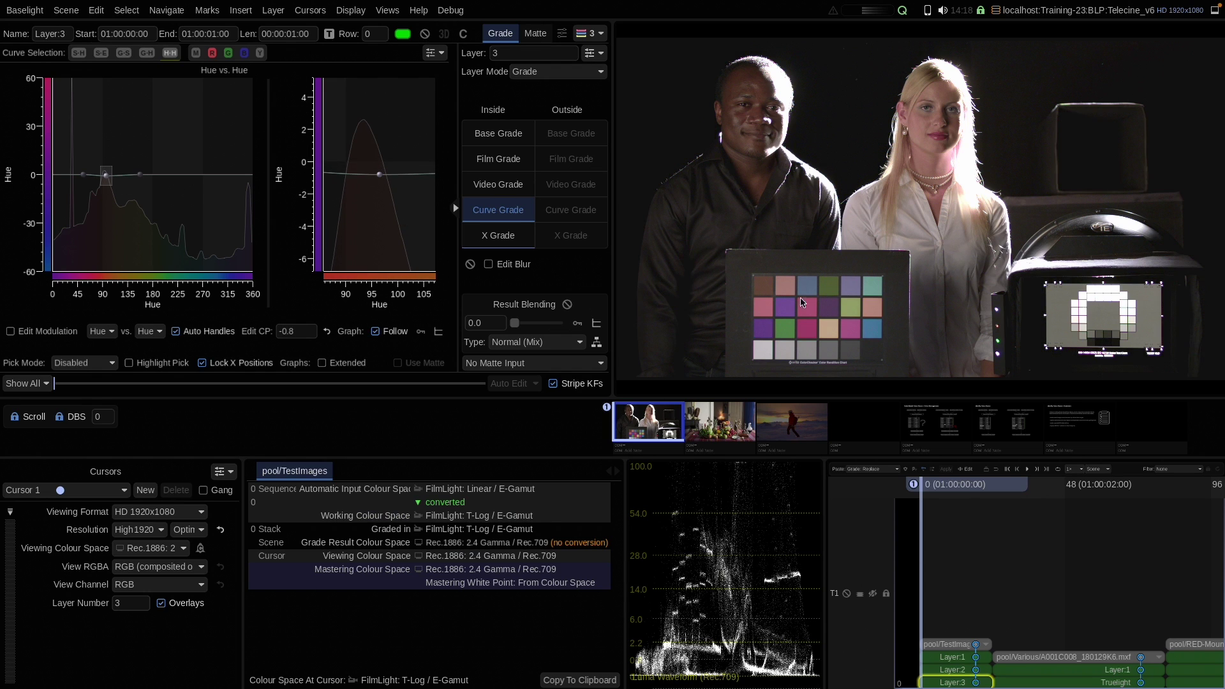
Step: Compare the grade bypassed and restored, then reset the Hue vs. Hue curve to flat
click(425, 34)
click(425, 33)
right_click(169, 199)
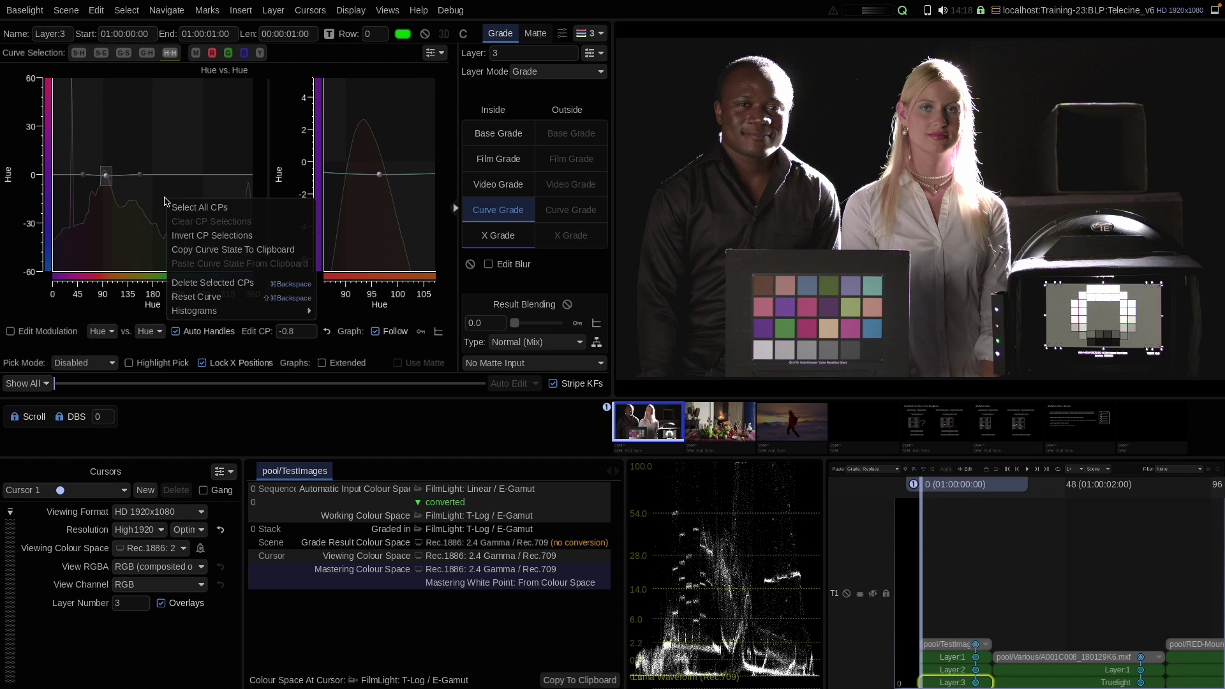
click(185, 298)
Step: Lift the shadows on the luma Y curve, reset it to default, and go to the next shot
click(260, 53)
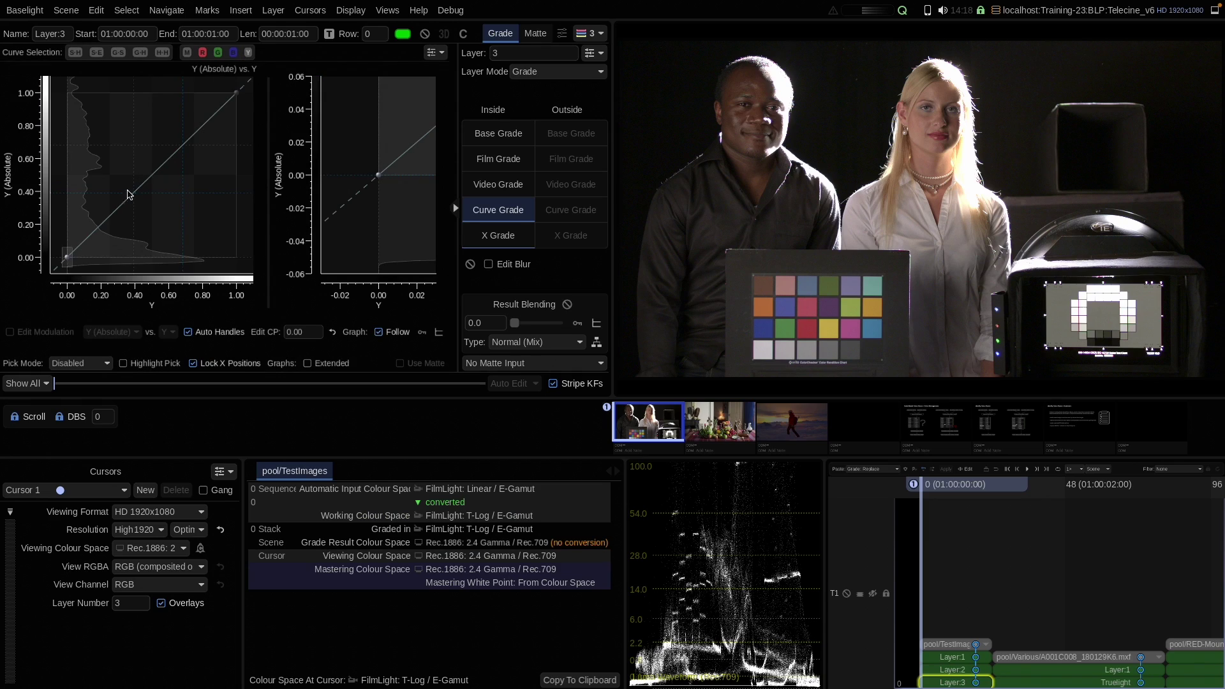
drag(69, 263, 67, 235)
right_click(131, 172)
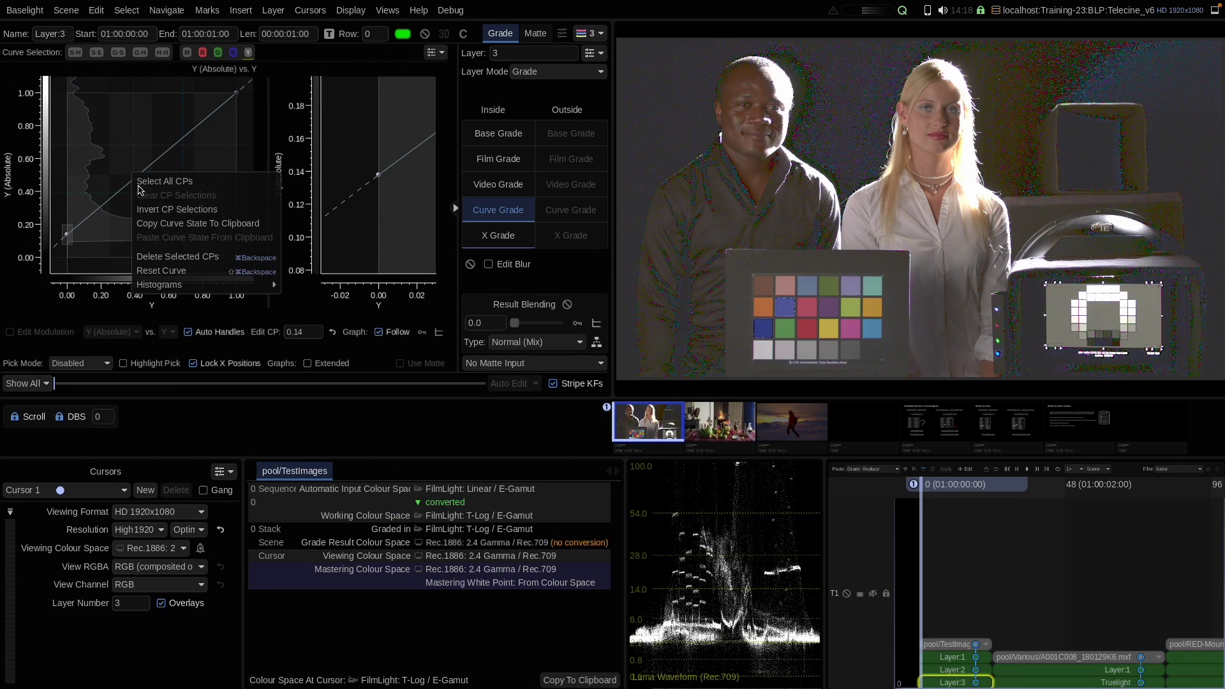
click(173, 275)
key(Down)
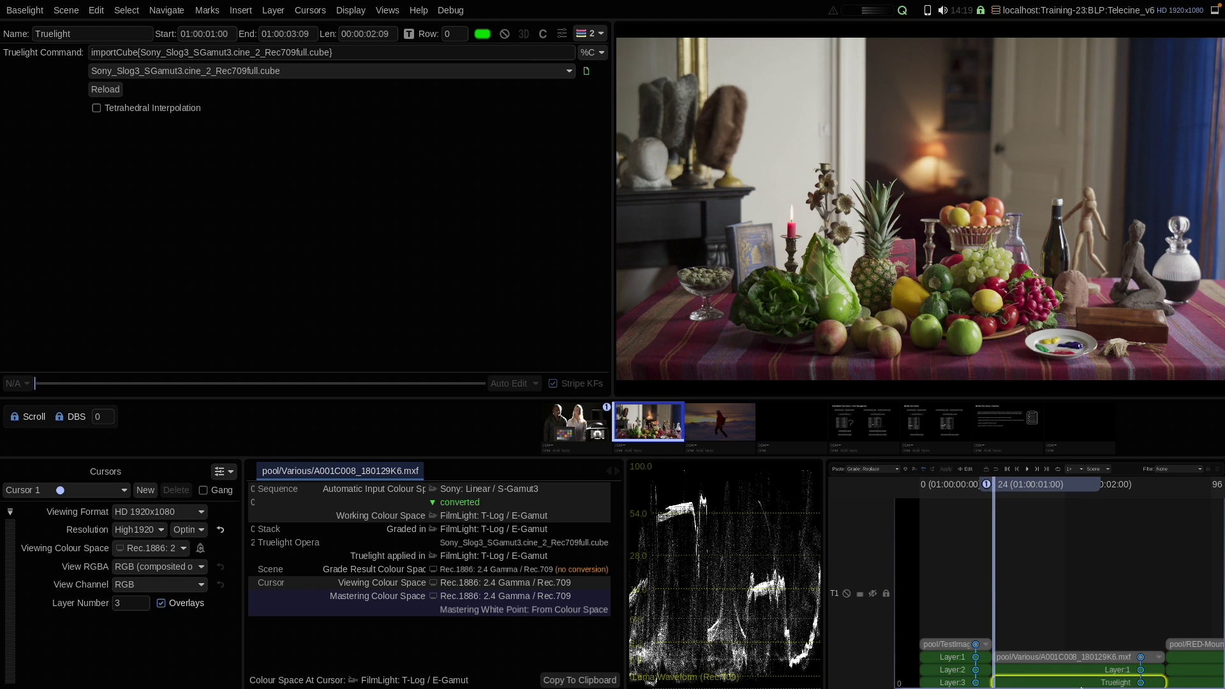
Step: Inspect the fruit-table clip's source settings, Layer 1 and Truelight layer strips
drag(1070, 685, 1054, 657)
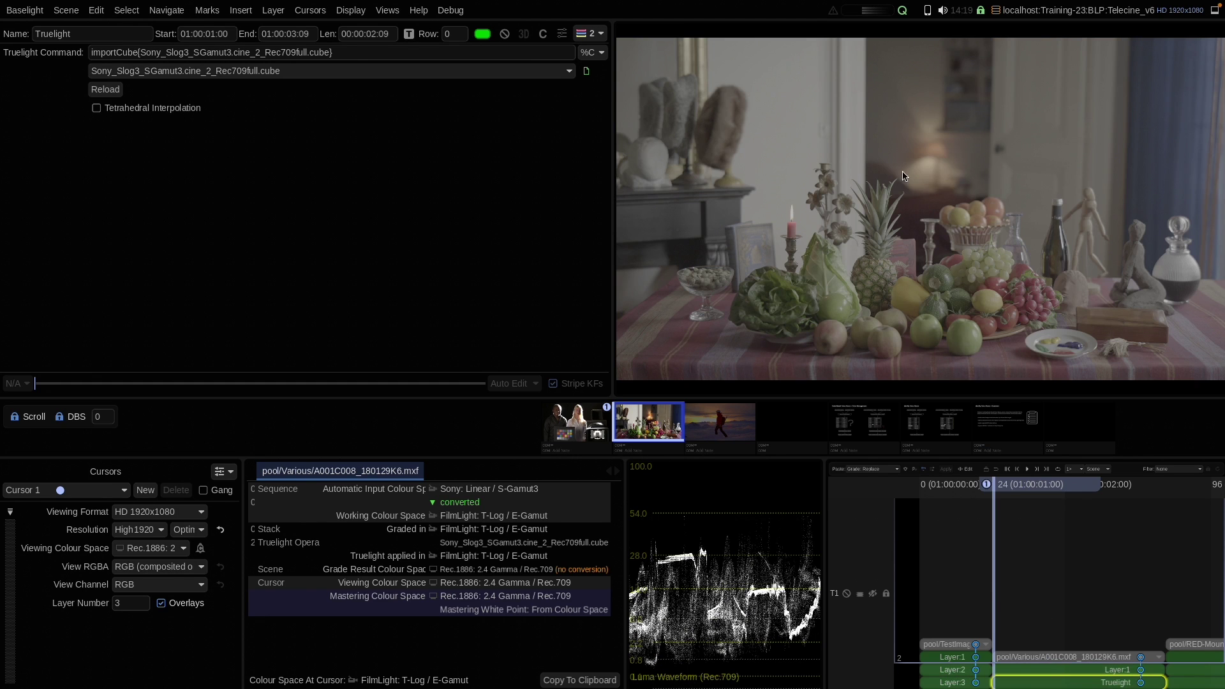
click(1049, 656)
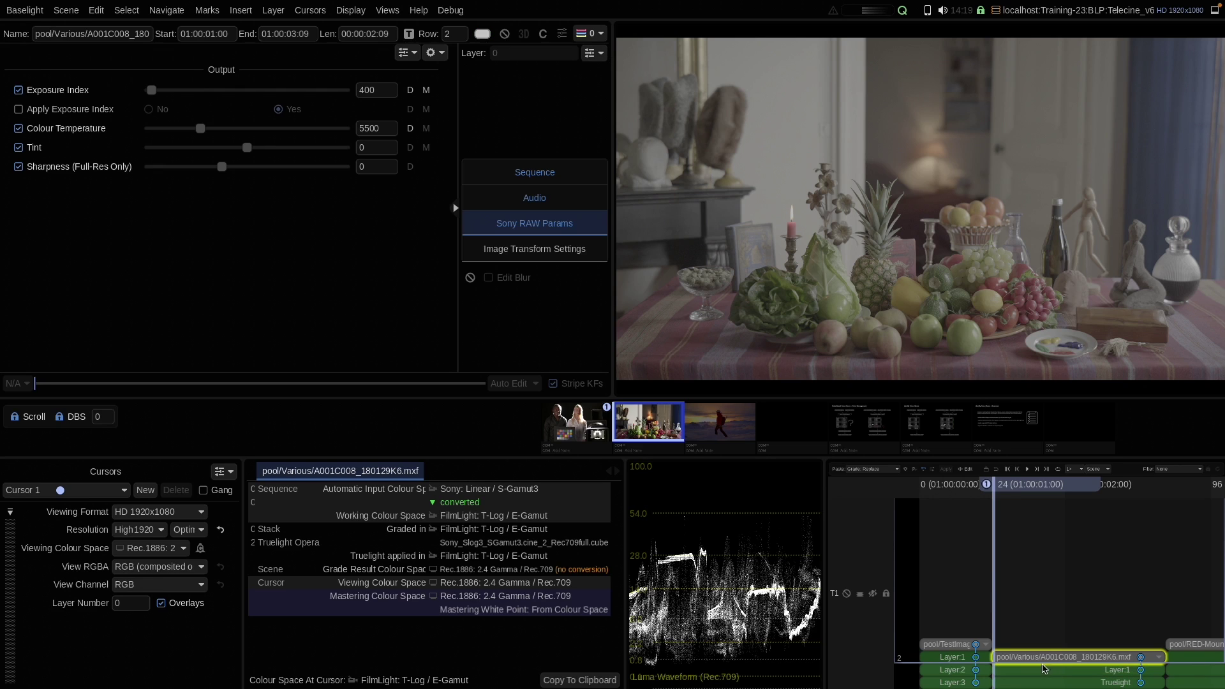
click(1057, 669)
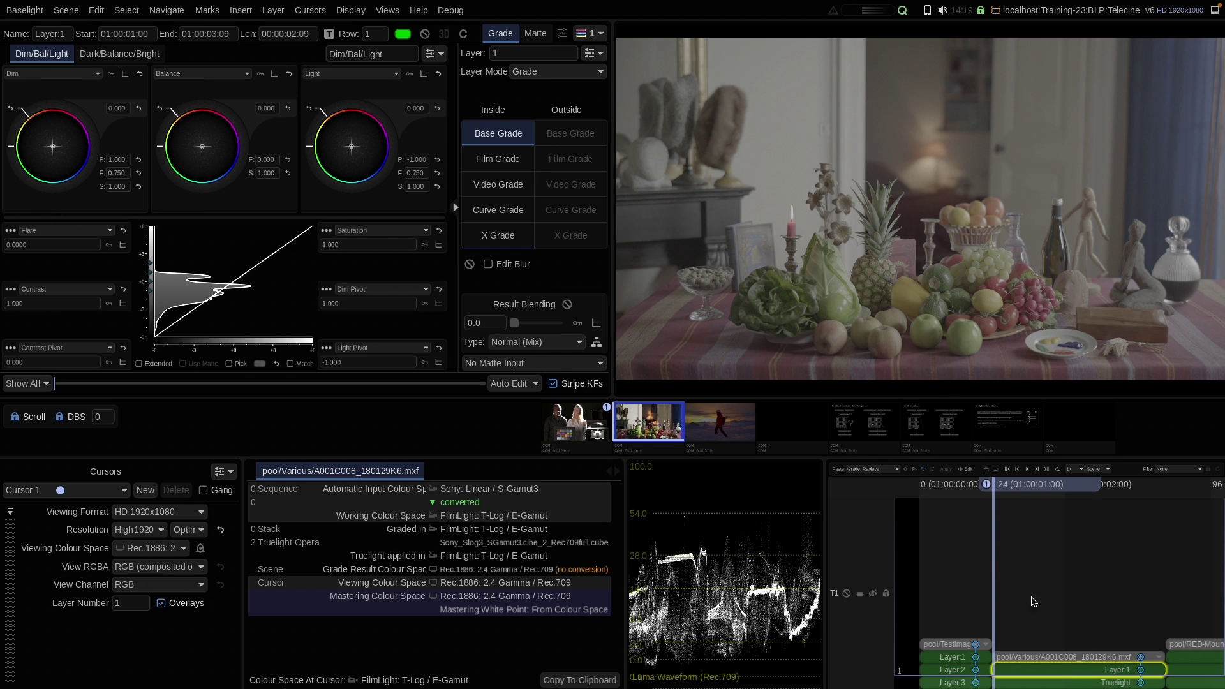
click(1071, 684)
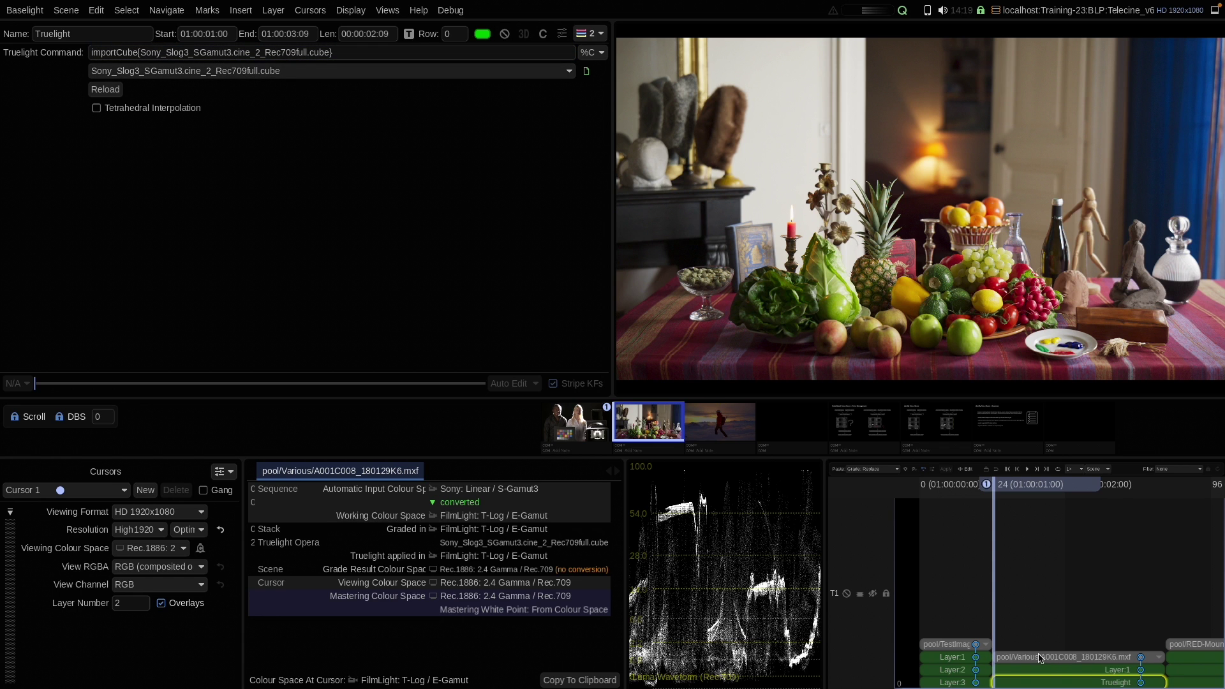
Step: Set the stack colour space to Sony S-Log3 / S-Gamut3.Cine and add a new grade layer on top
click(1060, 661)
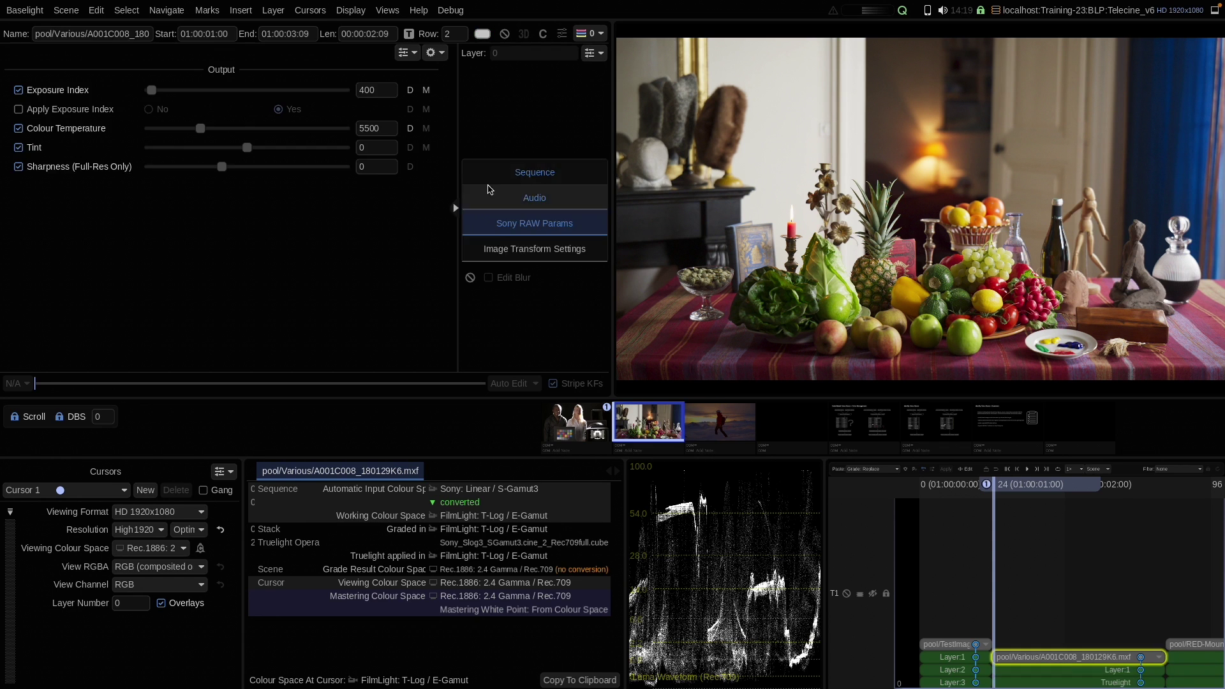
click(1090, 683)
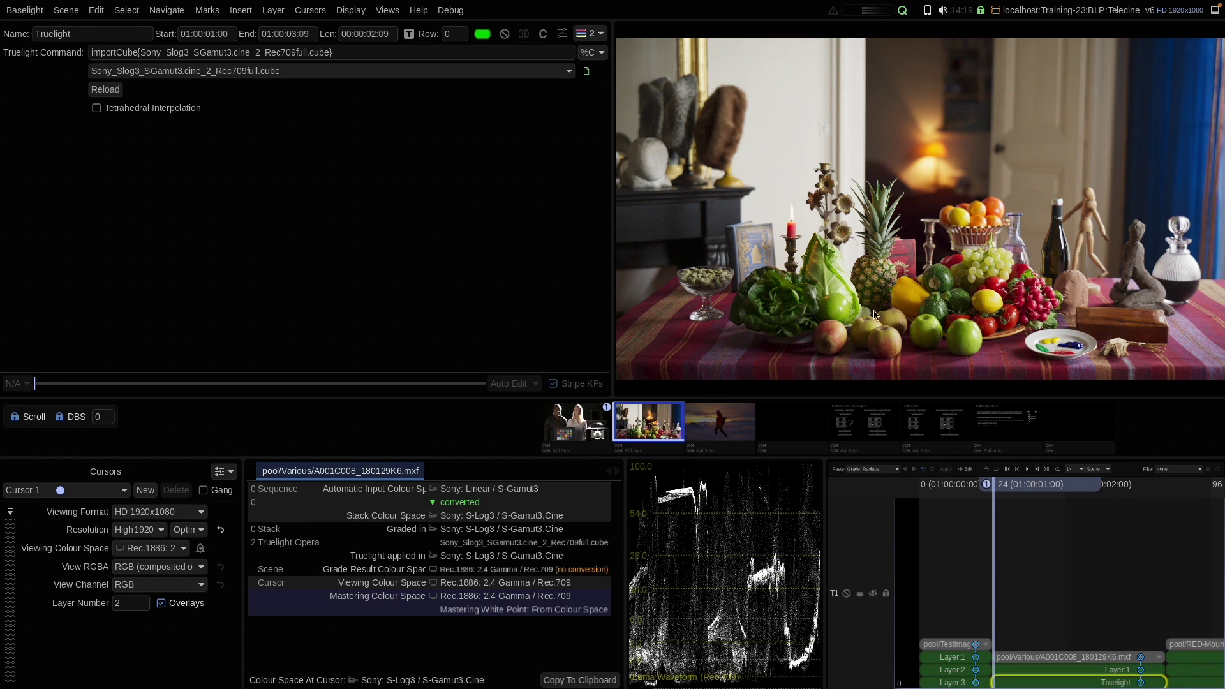
key(ctrl+g)
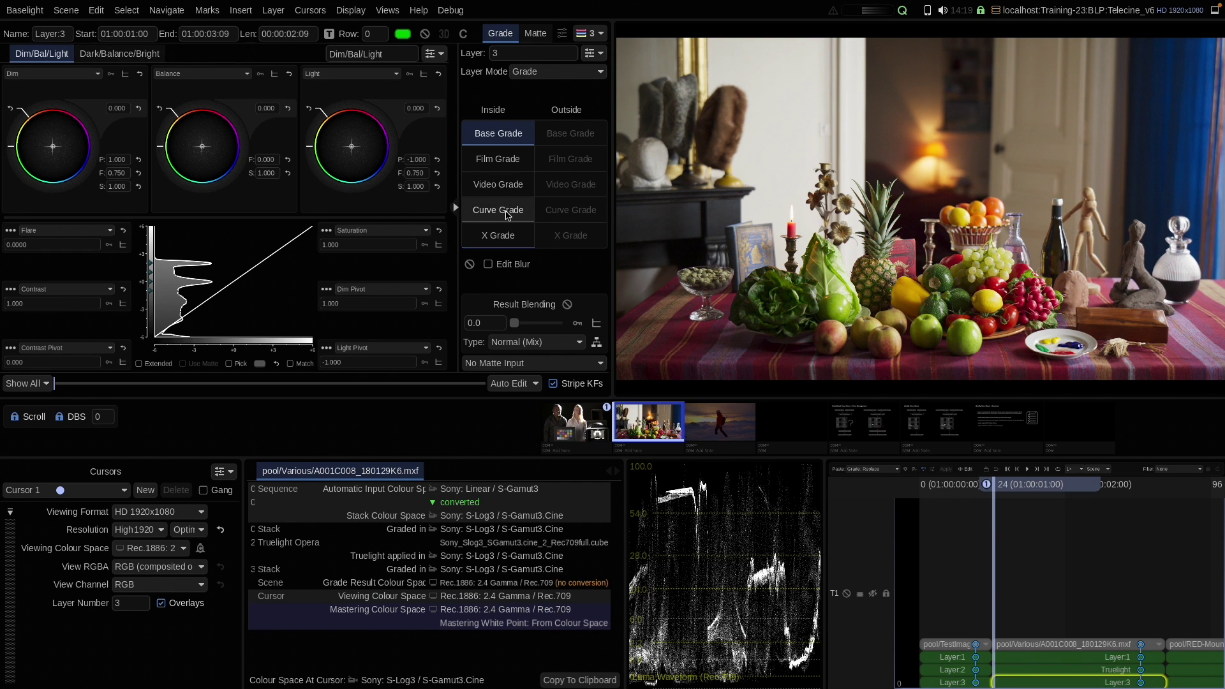
Step: On Layer 3, test the Y curve's black point, reset the curve to default, then switch to X Grade
click(508, 217)
click(228, 52)
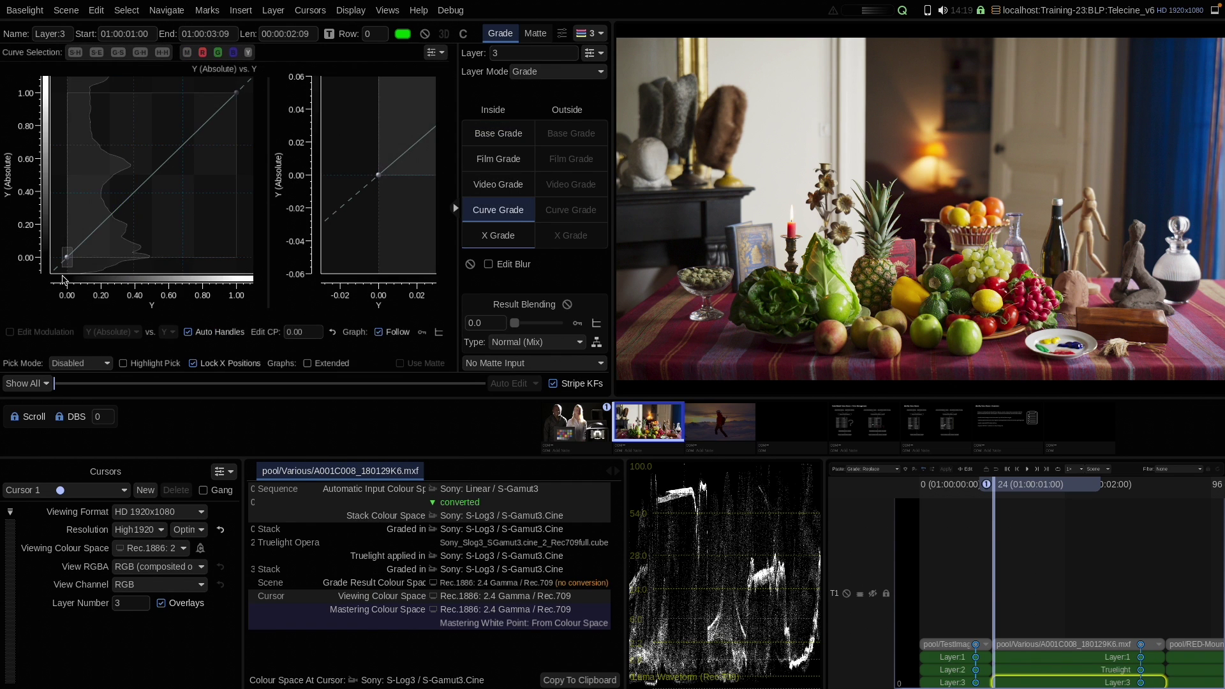
drag(69, 258, 70, 246)
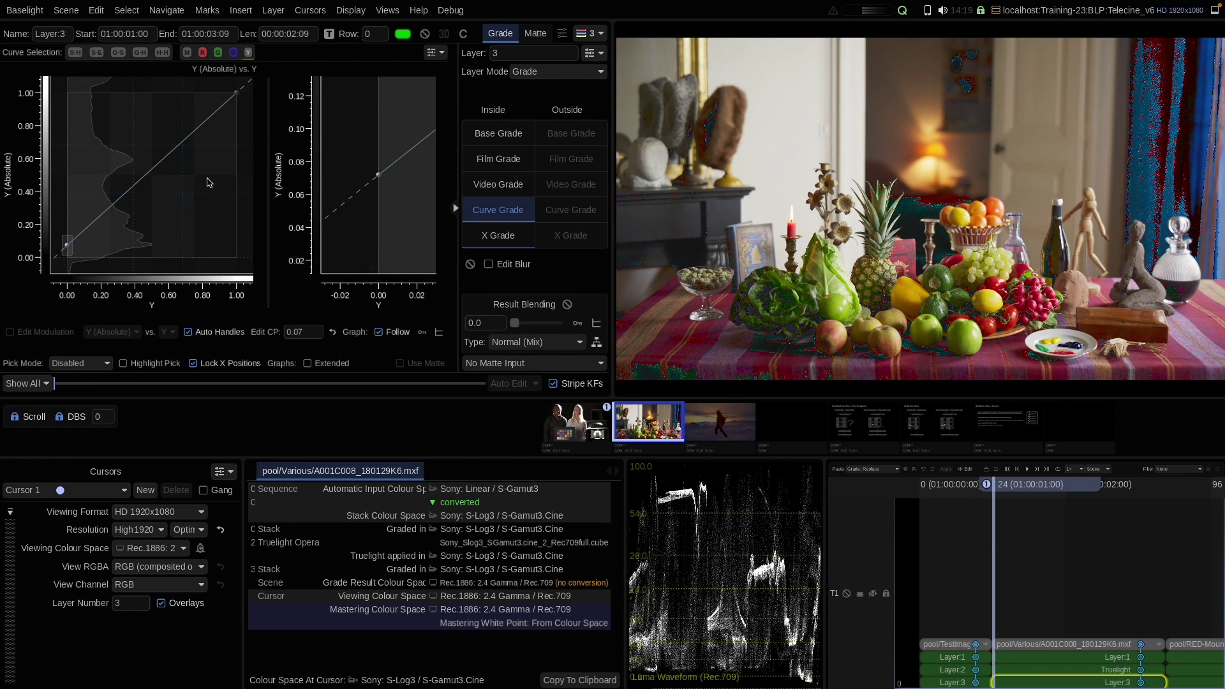
right_click(202, 185)
click(227, 281)
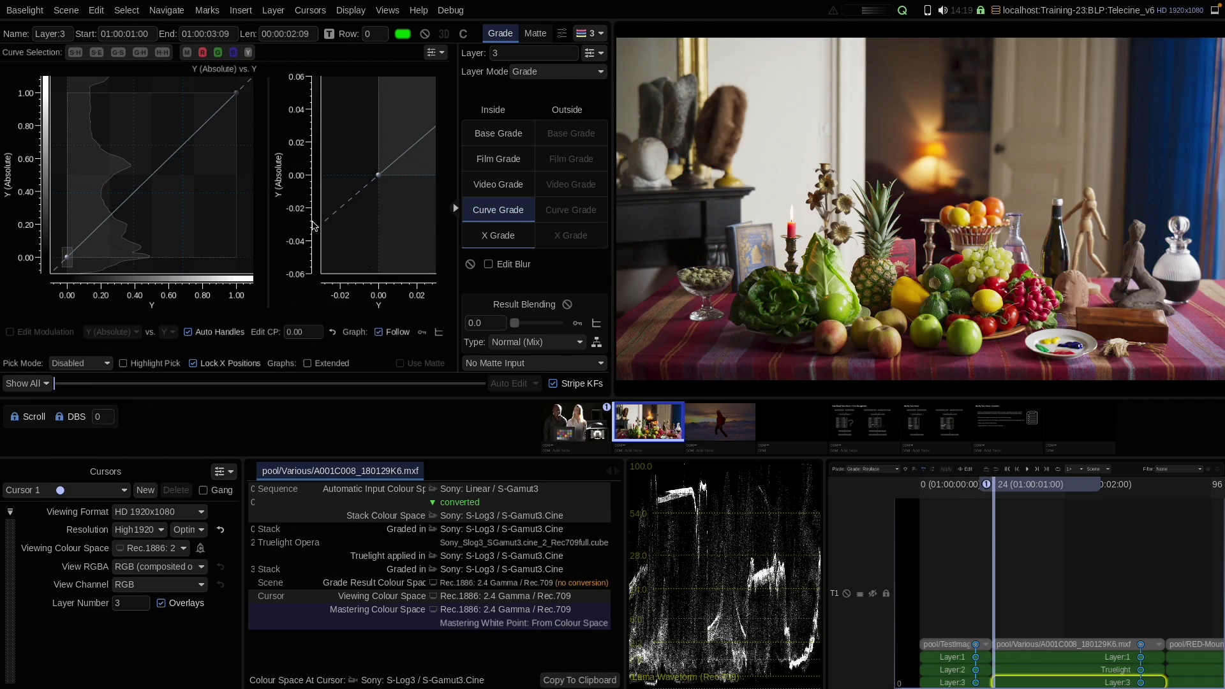
click(498, 237)
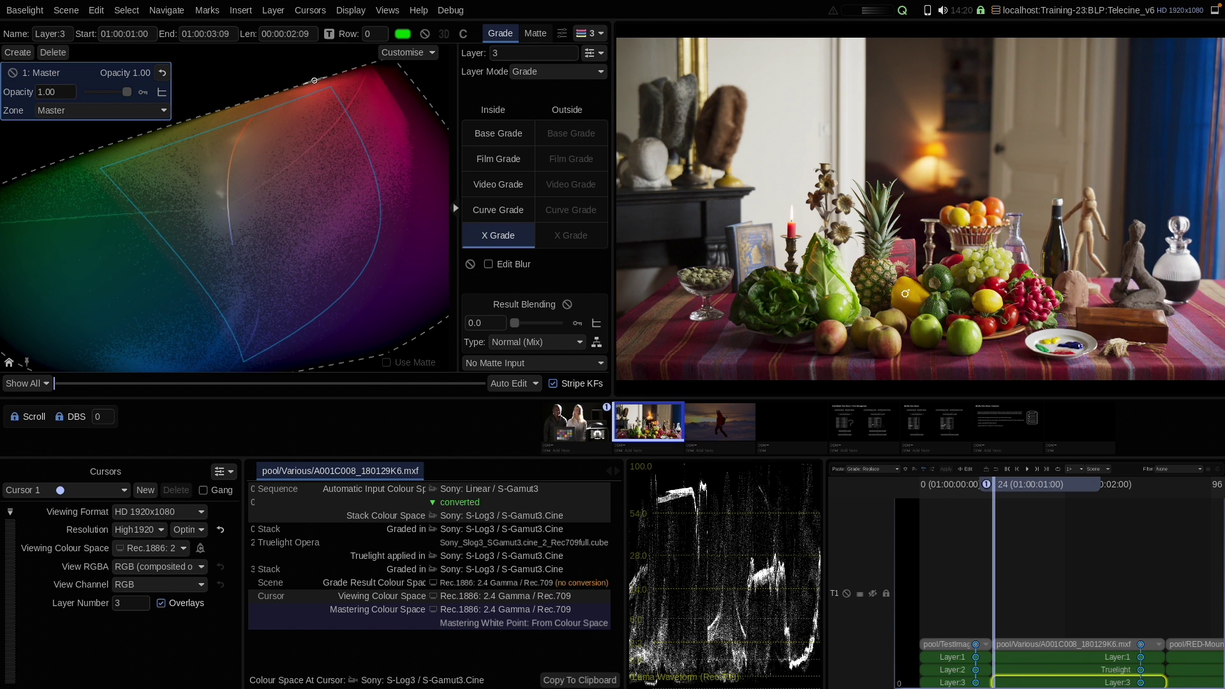
click(905, 287)
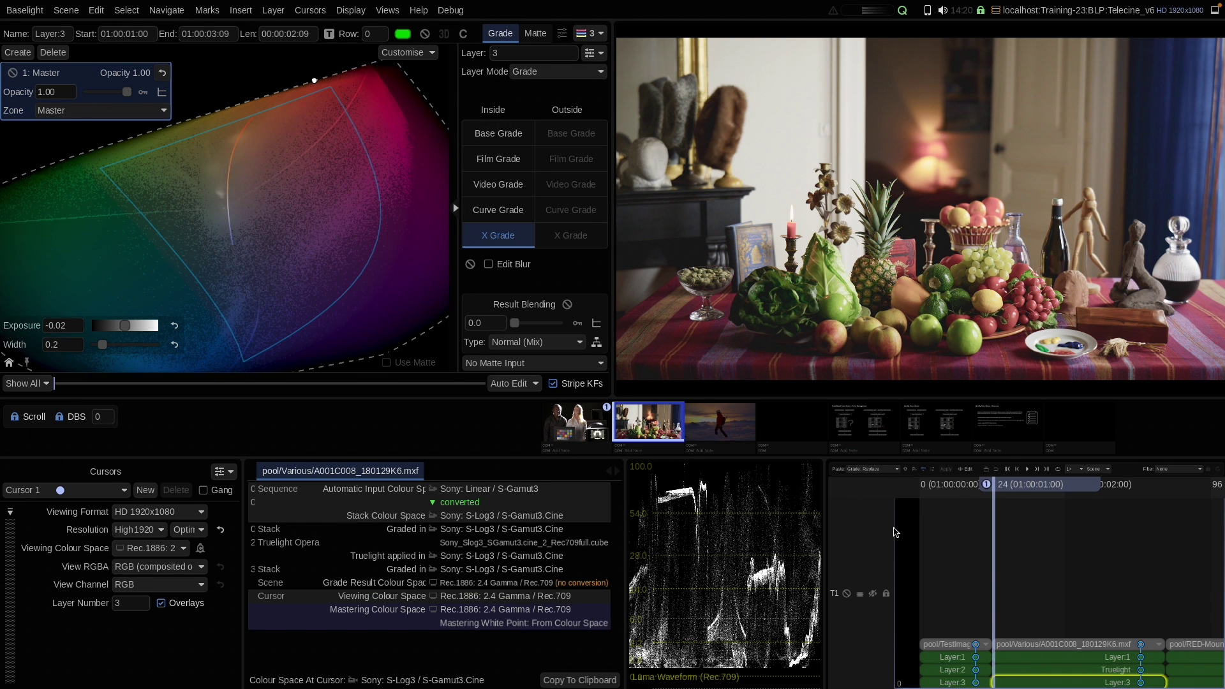
right_click(495, 235)
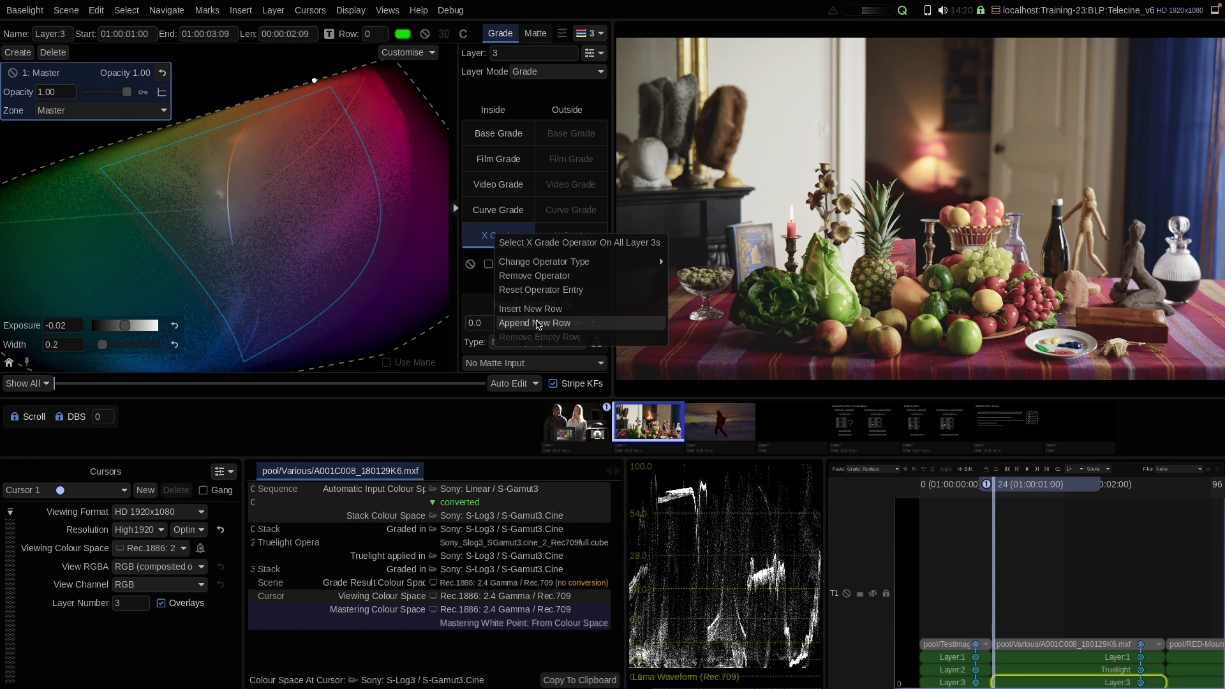
click(529, 293)
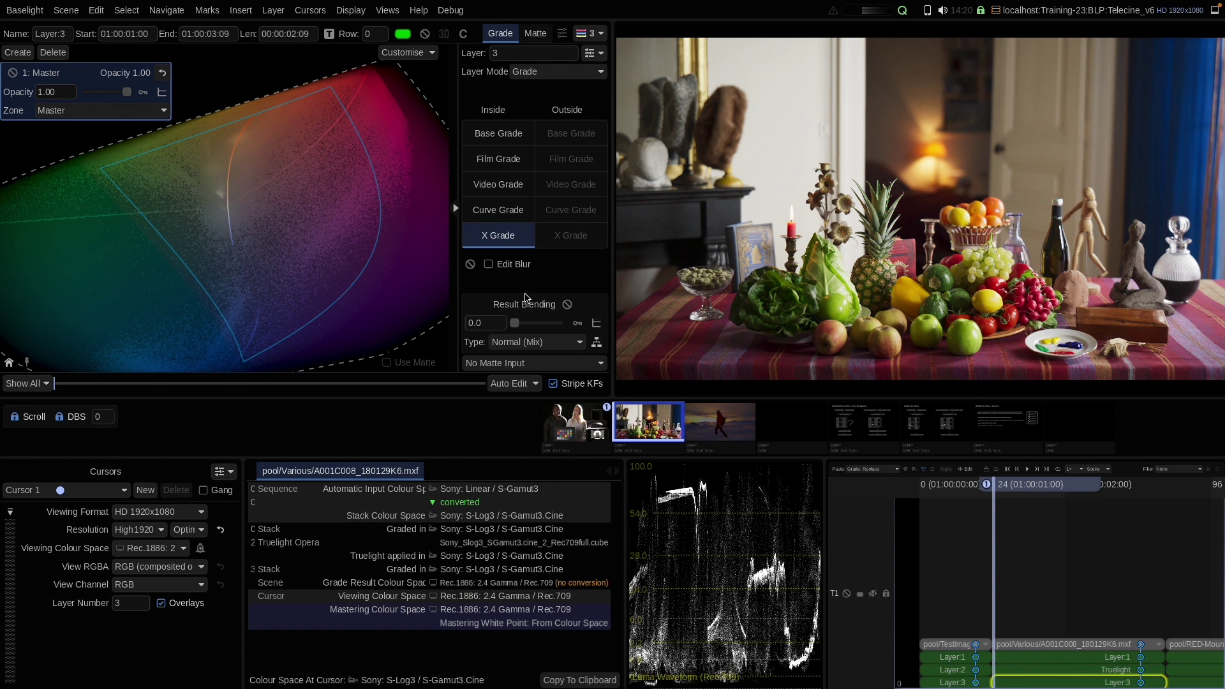
Step: Go to the RED mountain-sunset shot, inspect its clip, Layer 1 and Layer 2, then open Layer 3's X Grade
key(Down)
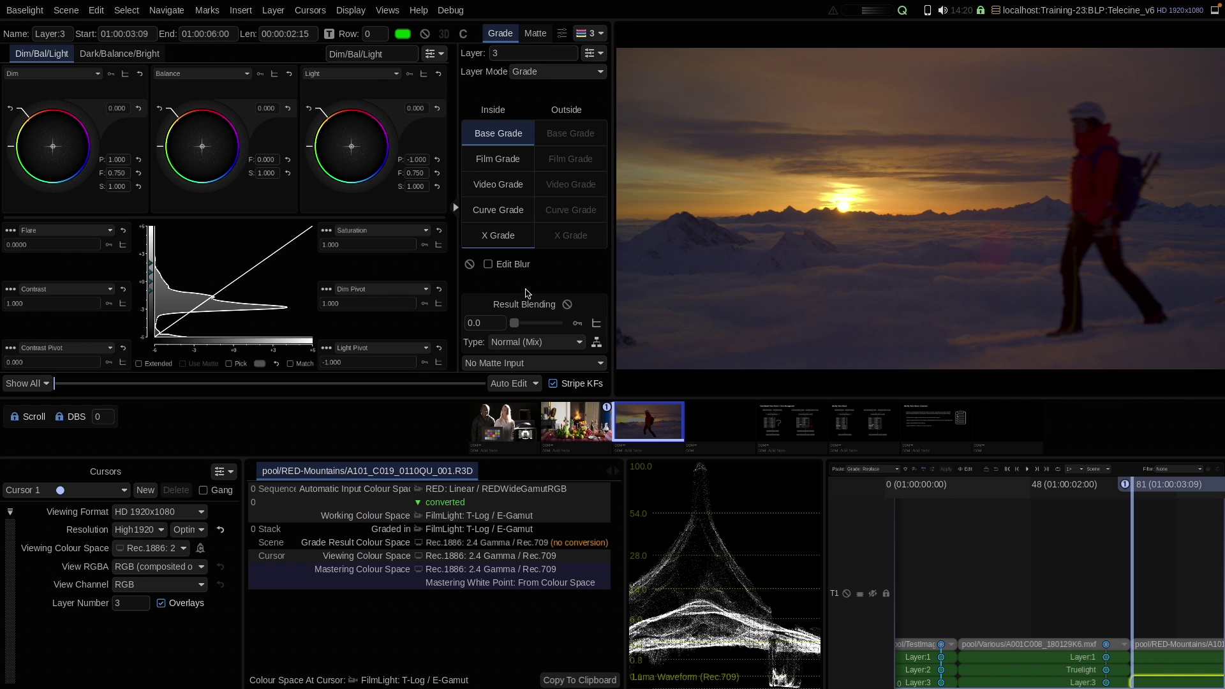
scroll(1123, 568, right, 2)
scroll(1110, 567, down, 2)
click(1123, 644)
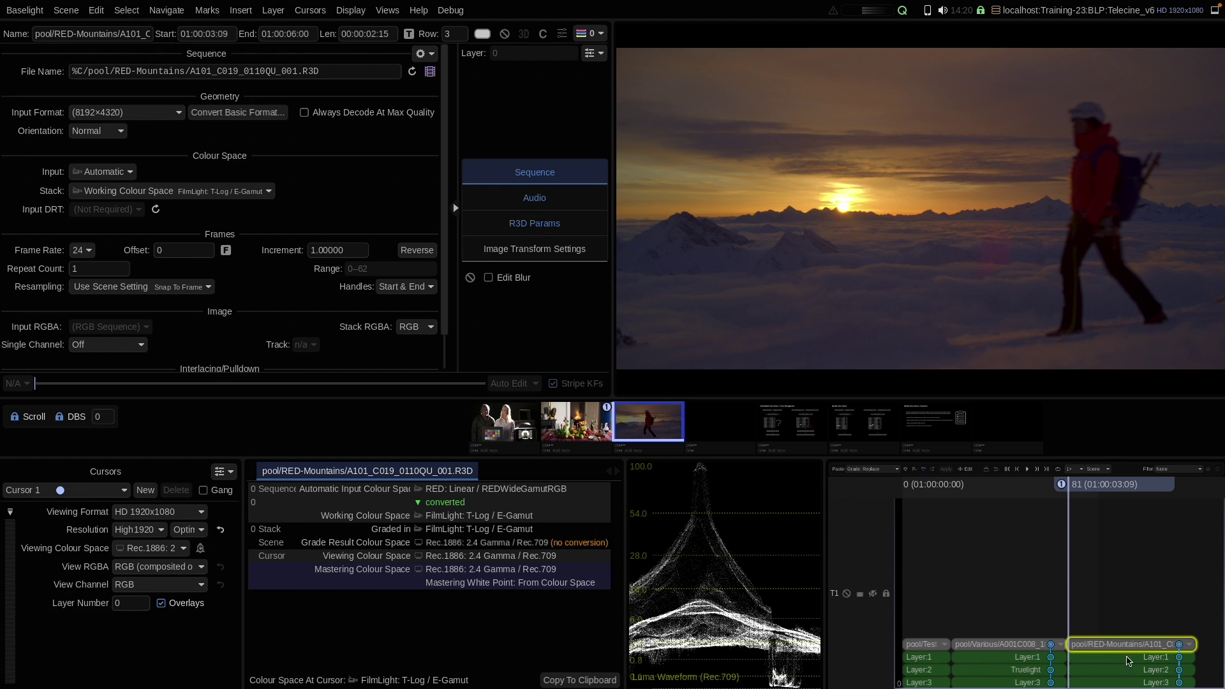
click(1136, 665)
click(1141, 672)
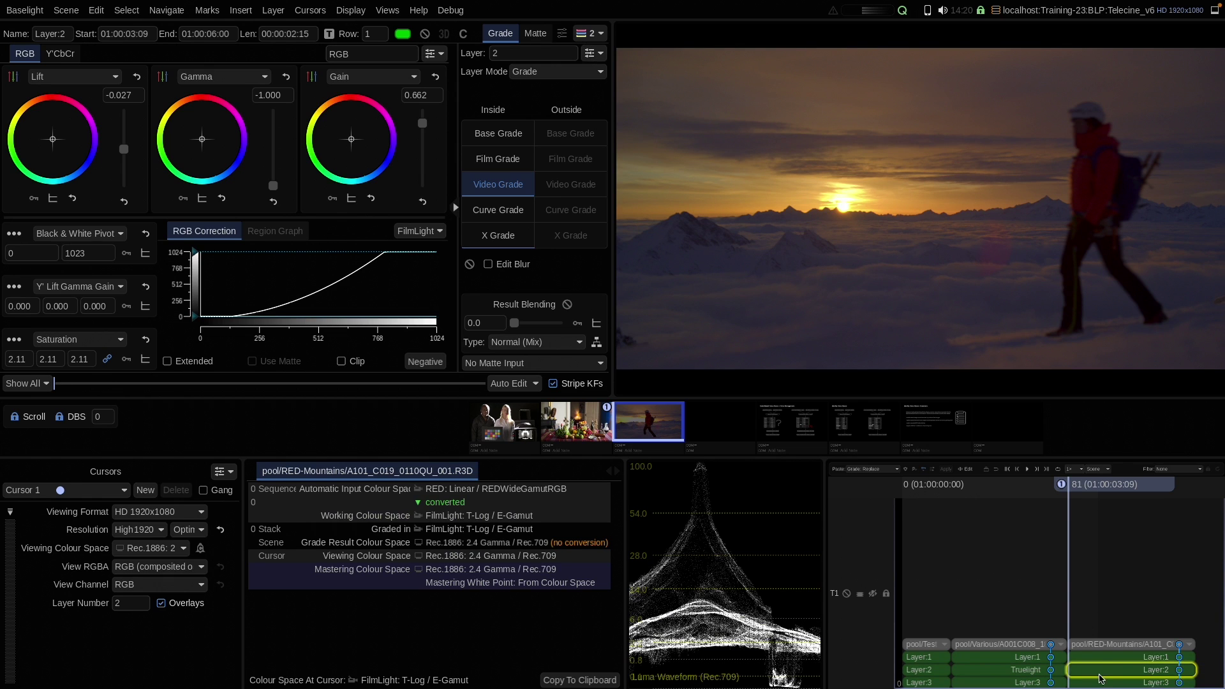
key(Down)
click(488, 235)
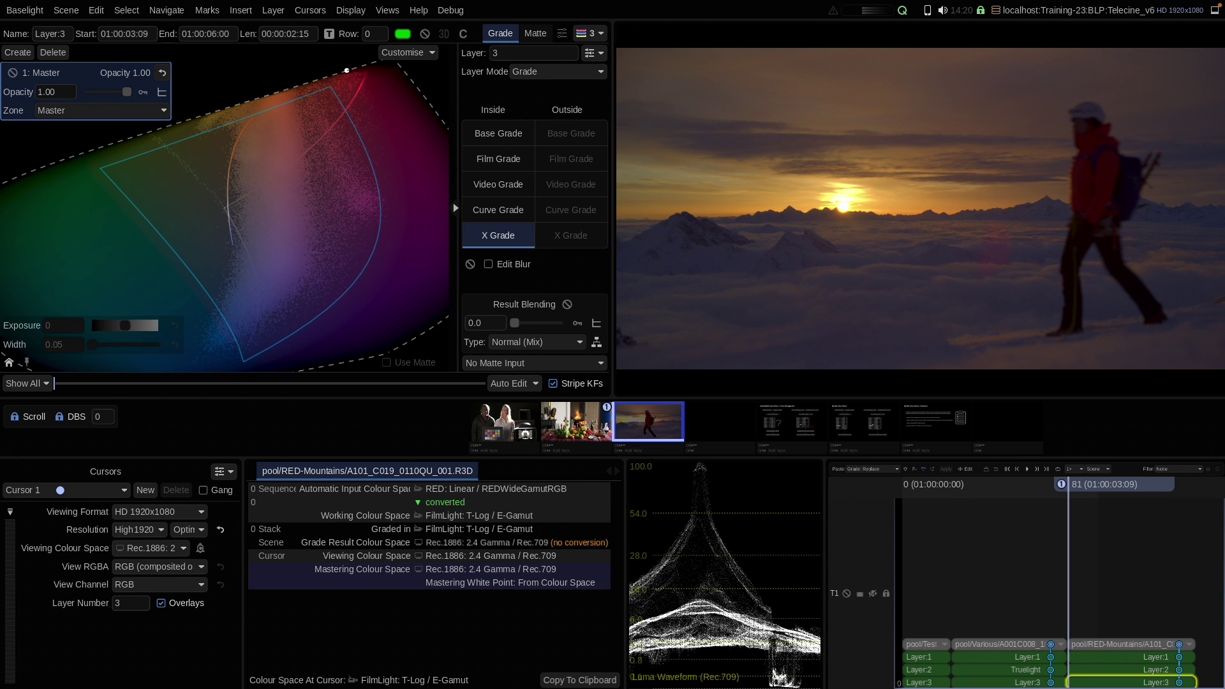
click(347, 70)
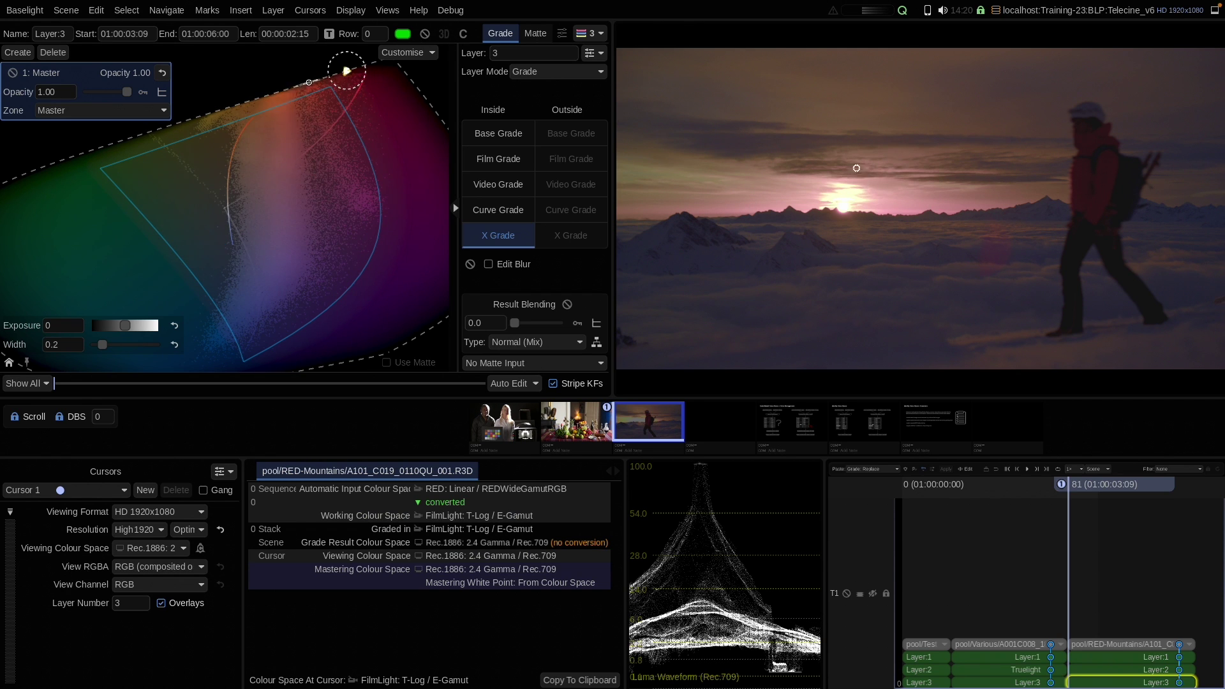
drag(860, 172, 813, 145)
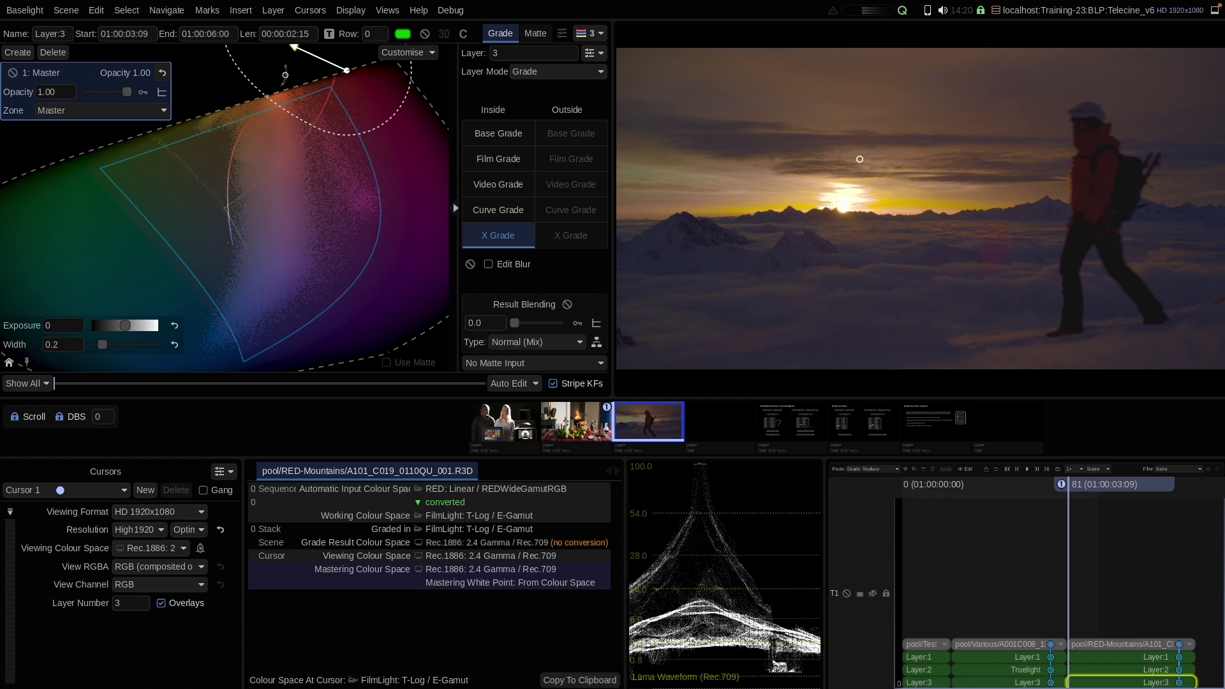
right_click(509, 247)
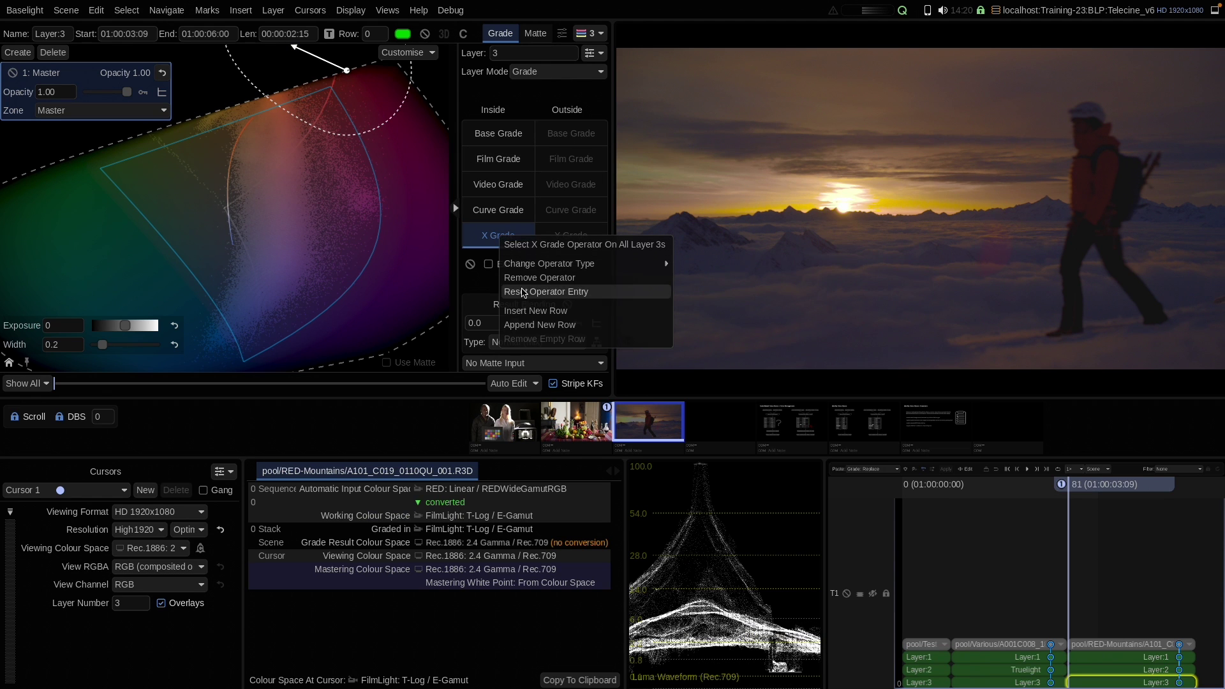
Step: Reset the X Grade entry, then test the Y curve's black point and reset the curve to default
click(525, 291)
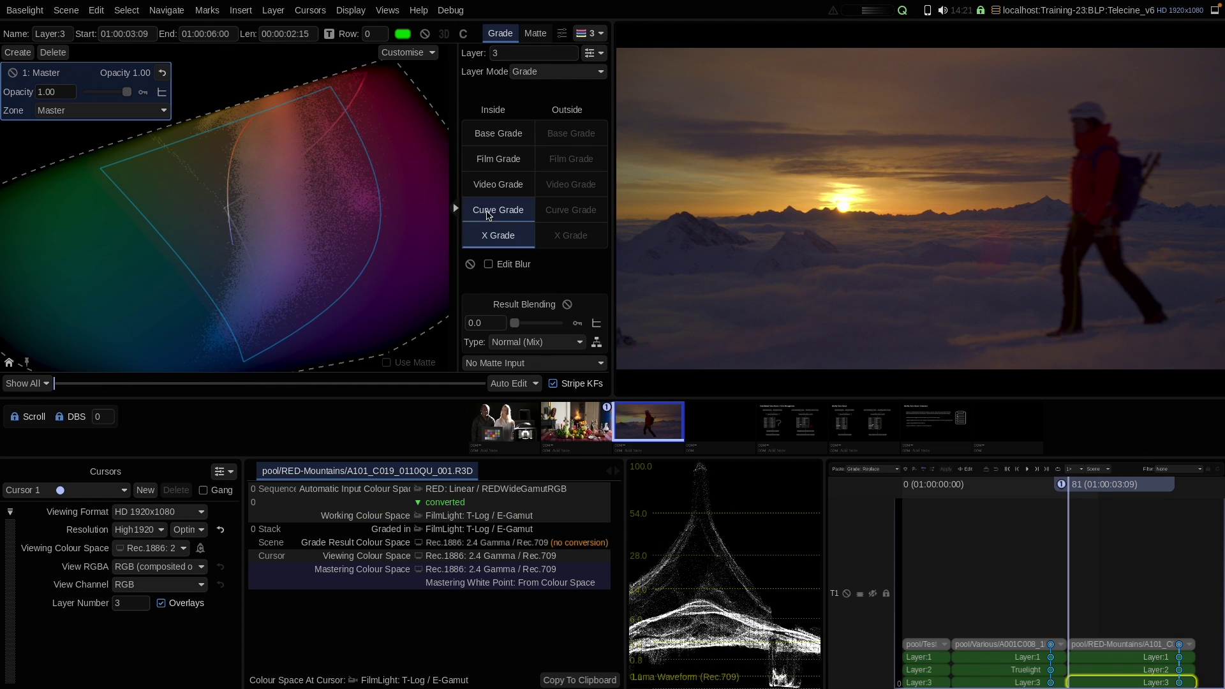
click(498, 210)
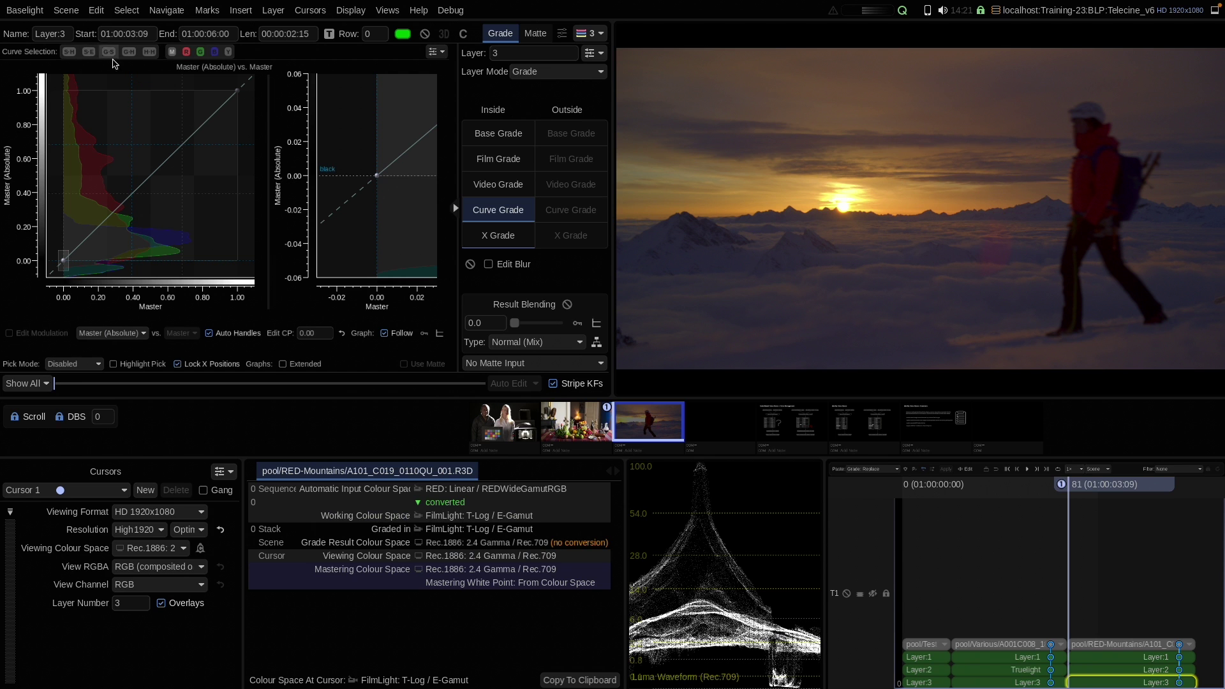
click(229, 51)
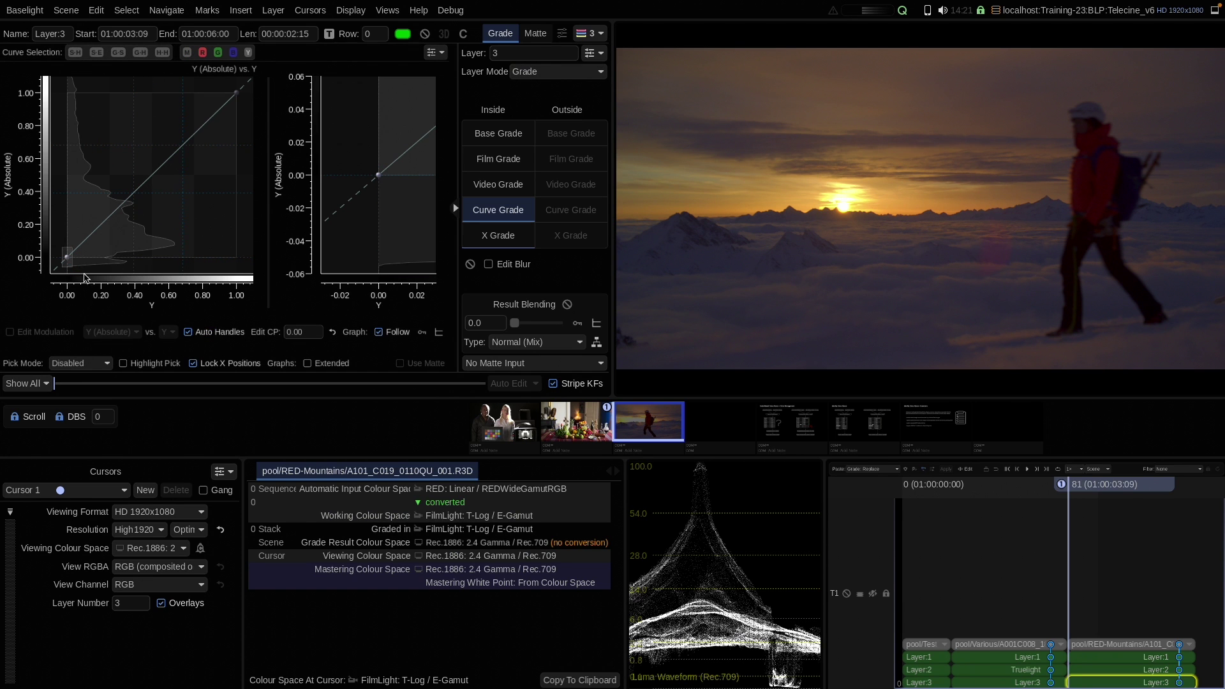
mouse_move(68, 261)
mouse_down()
mouse_move(76, 282)
mouse_move(67, 262)
mouse_up()
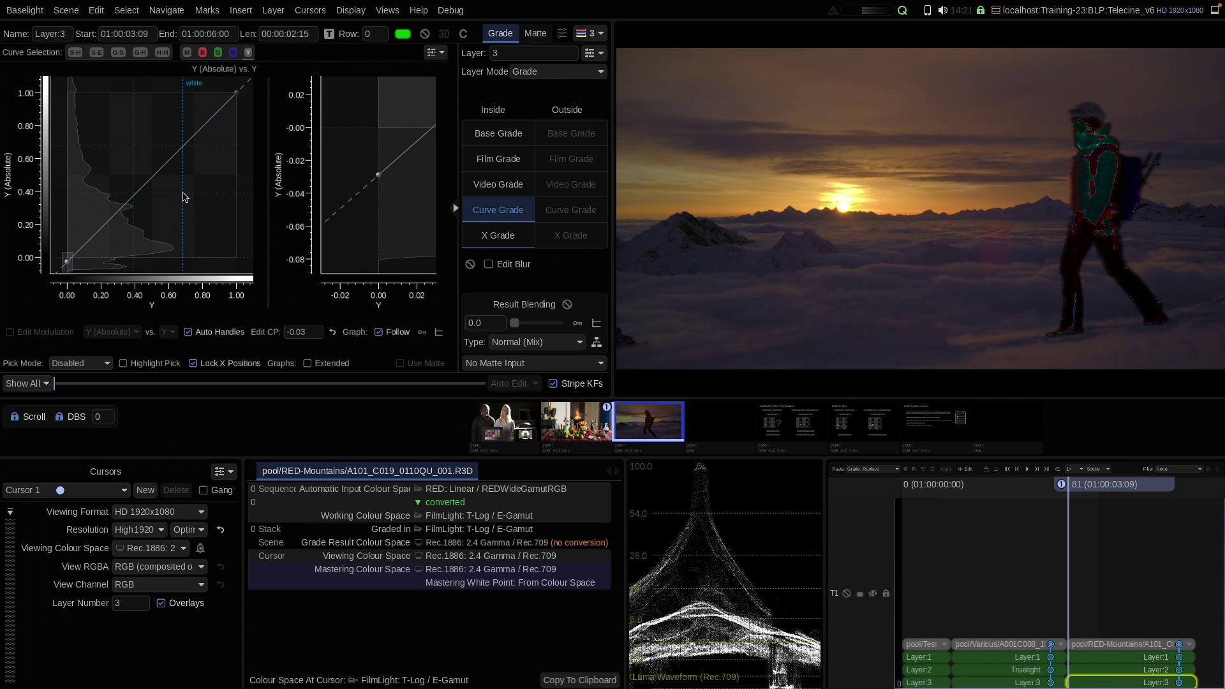
right_click(184, 194)
click(219, 288)
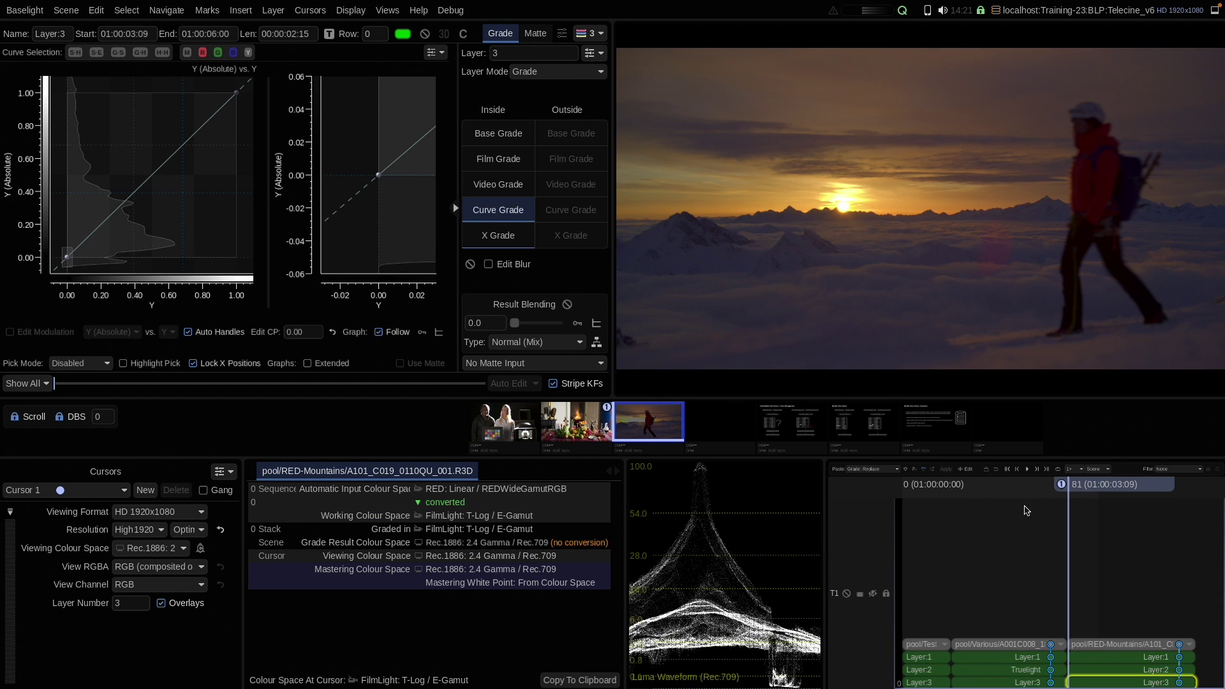
Step: Pan the timeline and jump to the Grade Result Colour Space colour-management slide
scroll(1082, 566, down, 2)
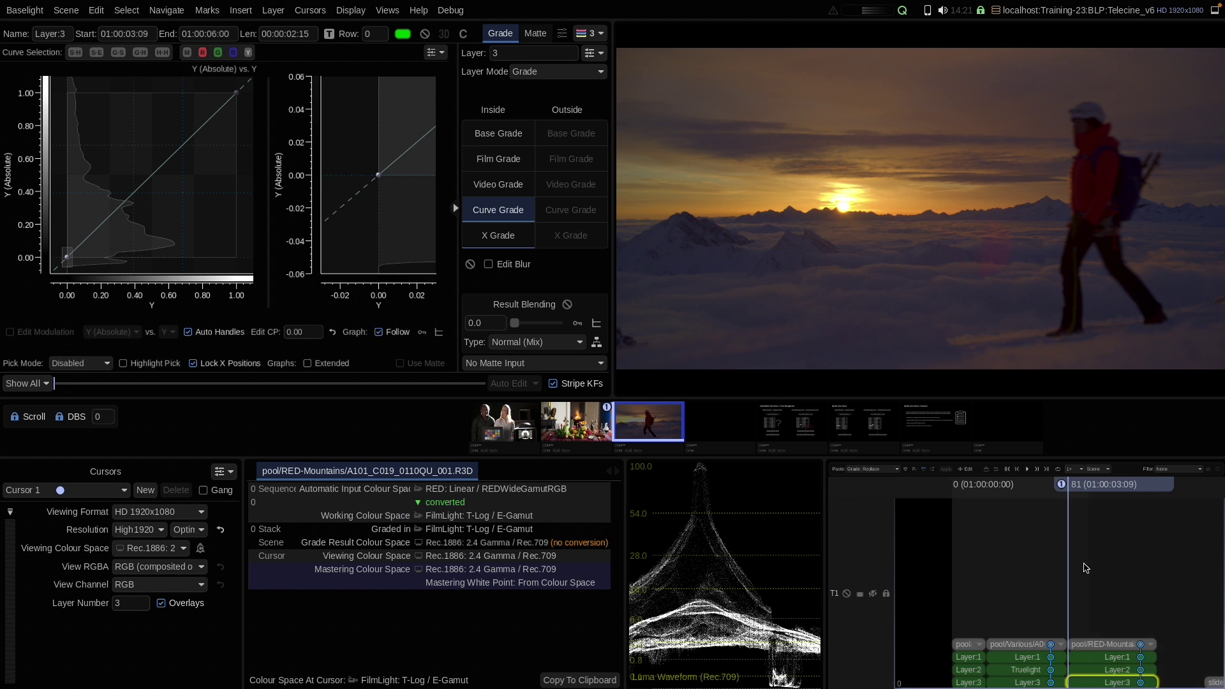
scroll(1083, 566, down, 3)
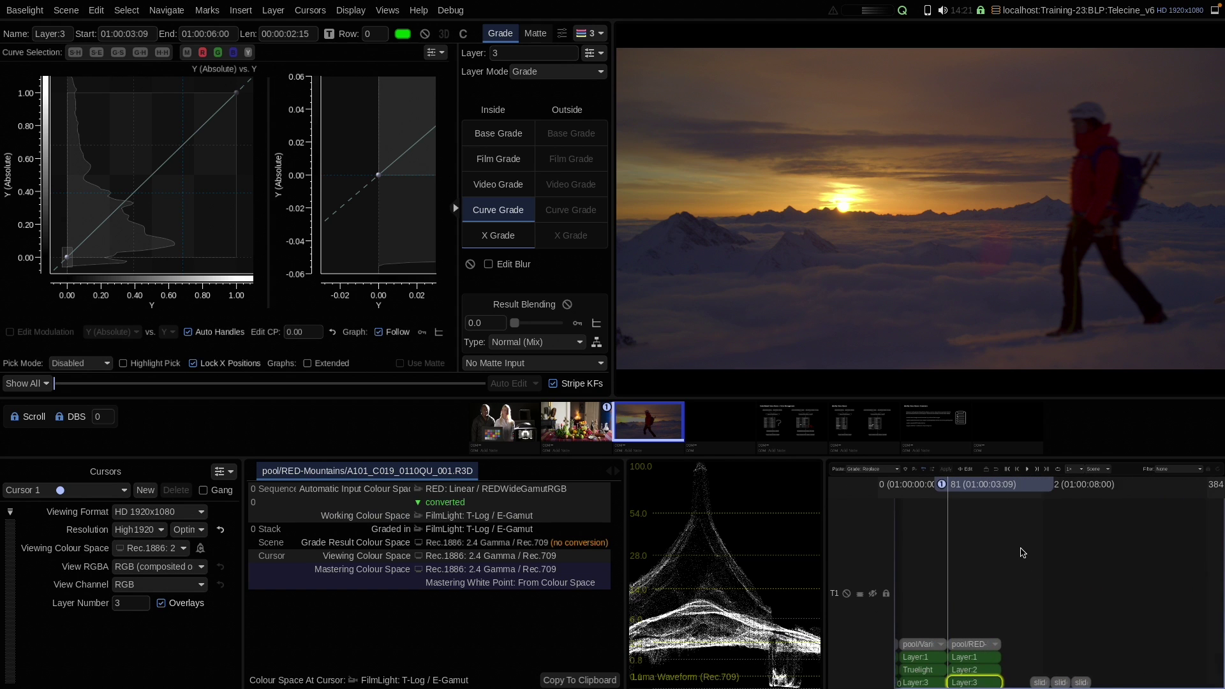
drag(1003, 558, 1041, 555)
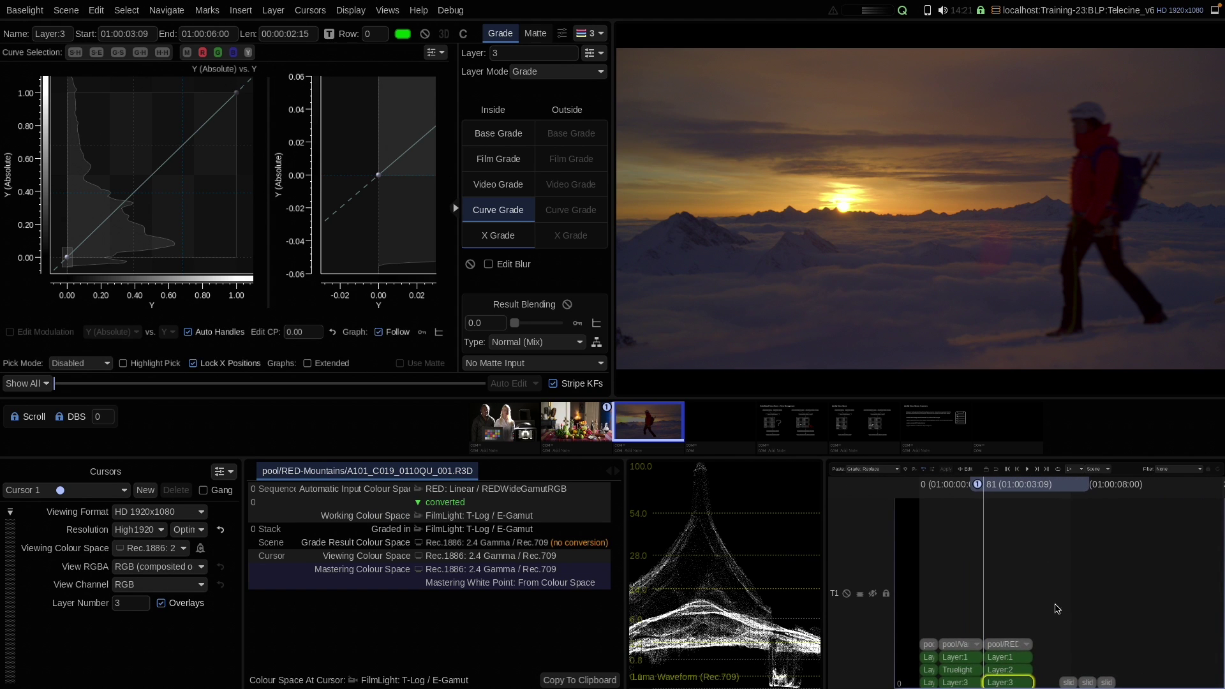
key(Down)
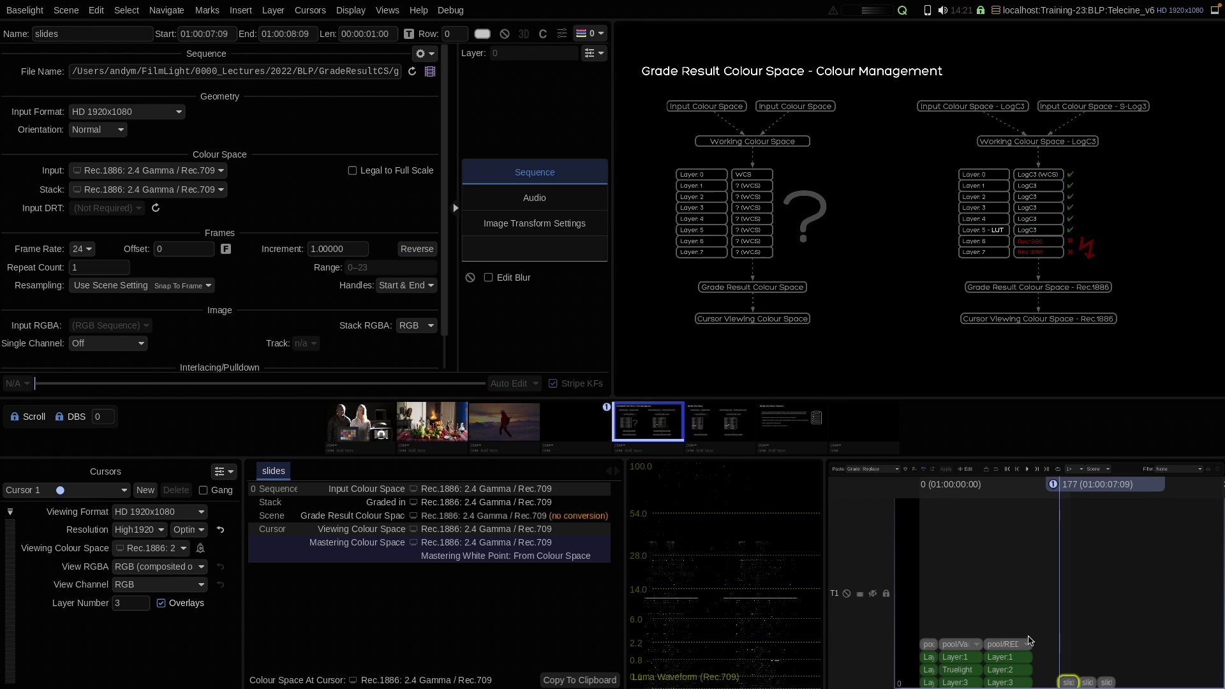
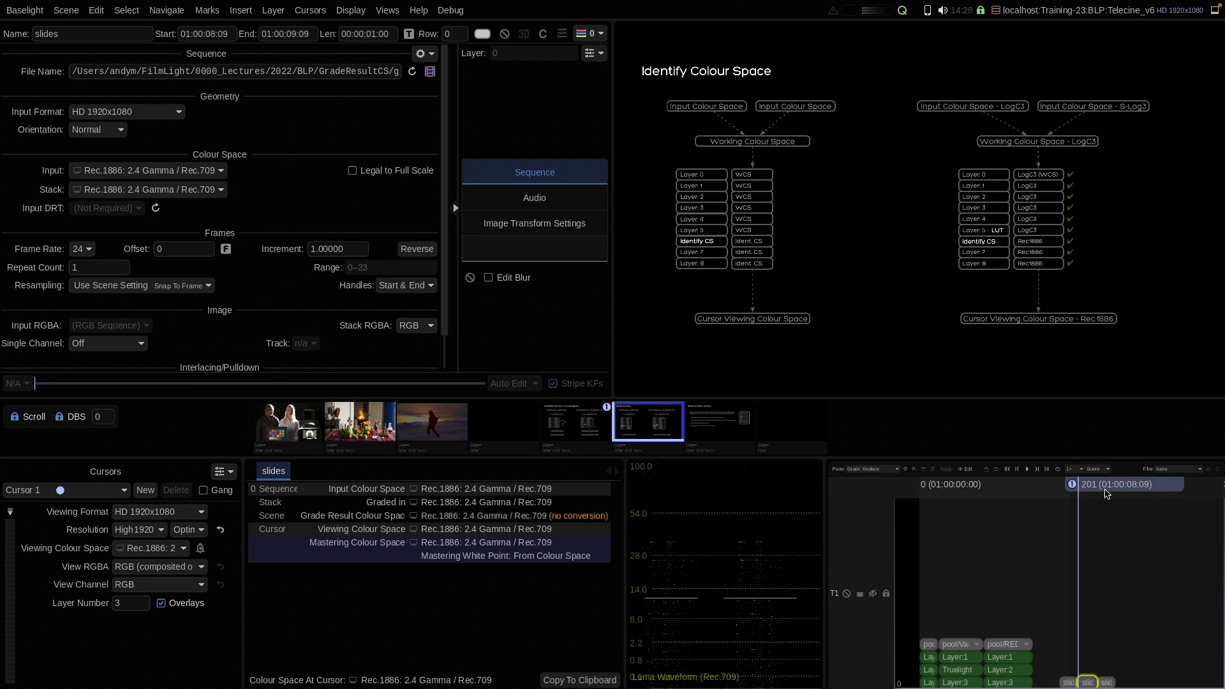
Step: Jump to the first test shot and inspect the grades on Layers 2 and 3
key(Home)
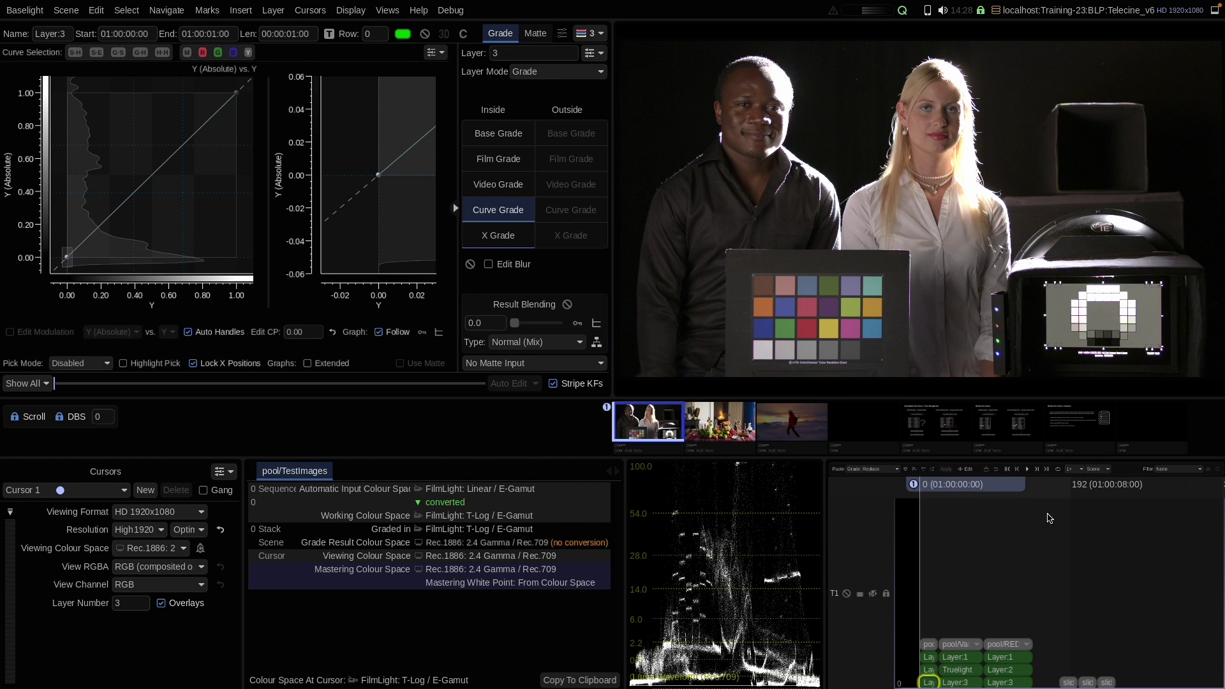
scroll(967, 549, up, 2)
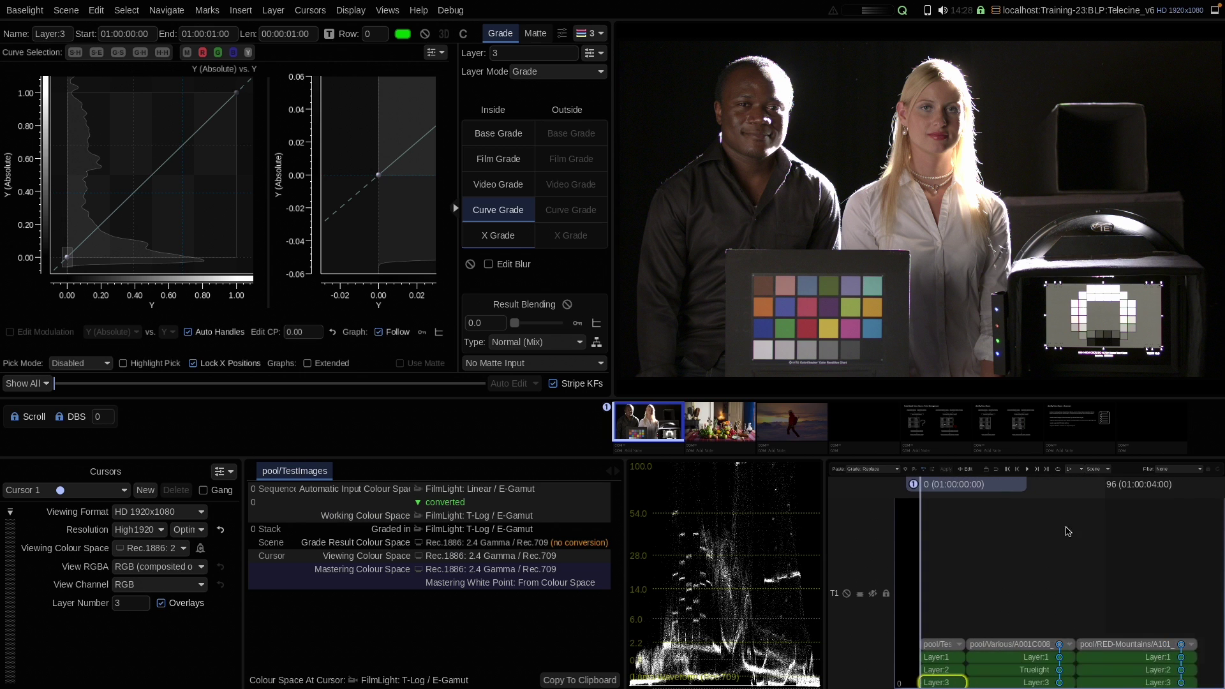
scroll(1052, 541, up, 2)
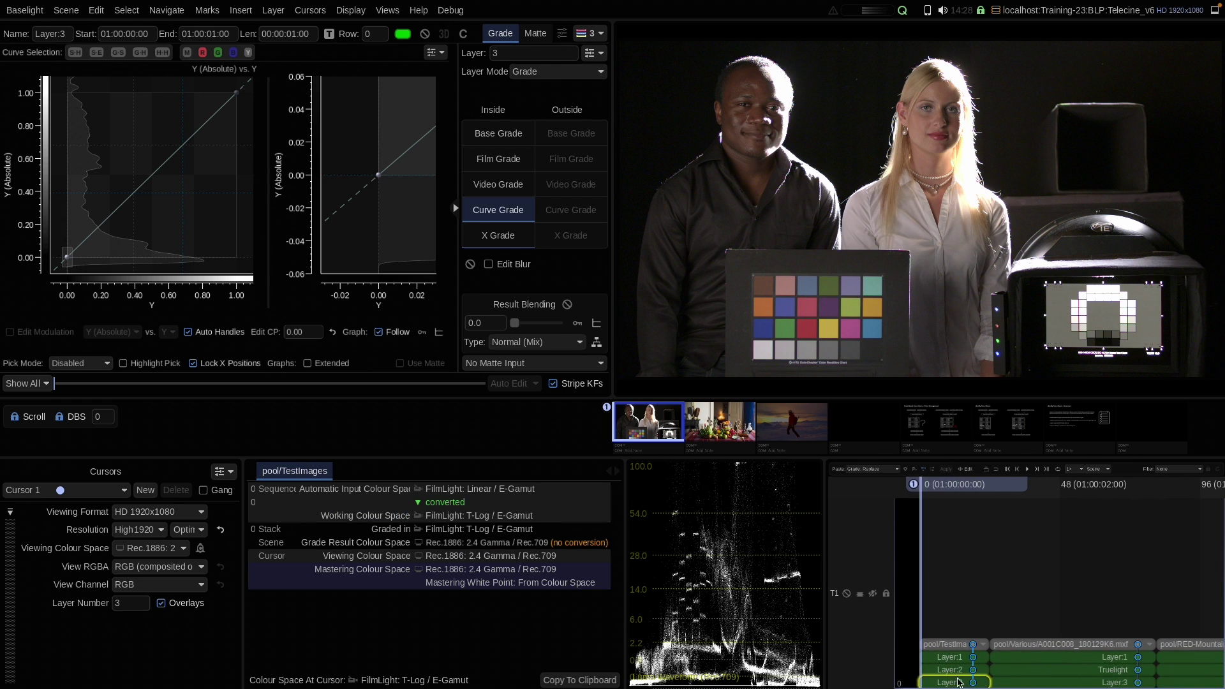
click(950, 670)
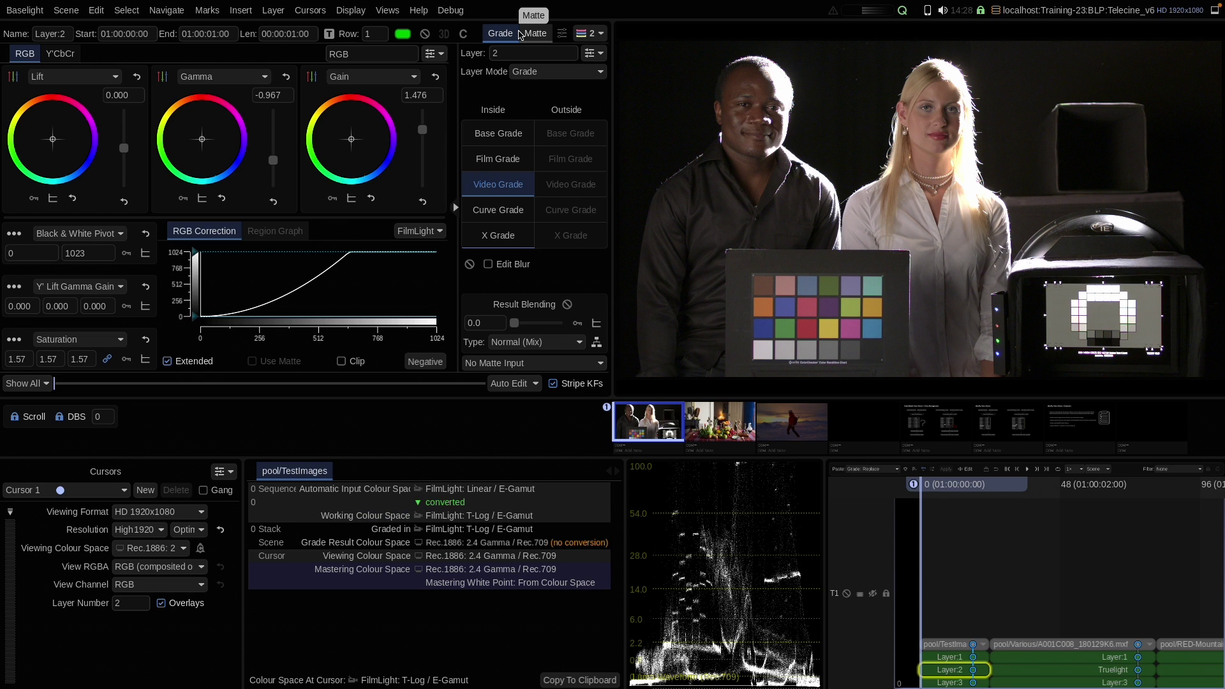
click(949, 682)
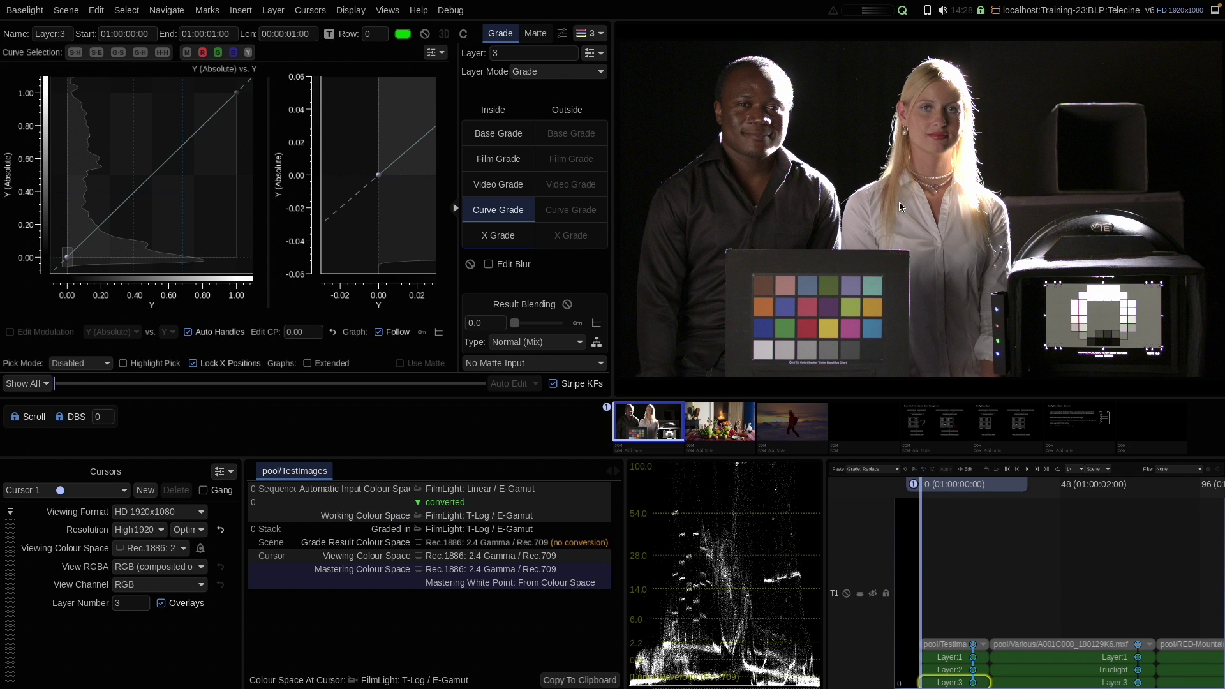
Step: Switch the curves to Single Graph Layout, then return to Layer 2 and review its operator type options
click(441, 54)
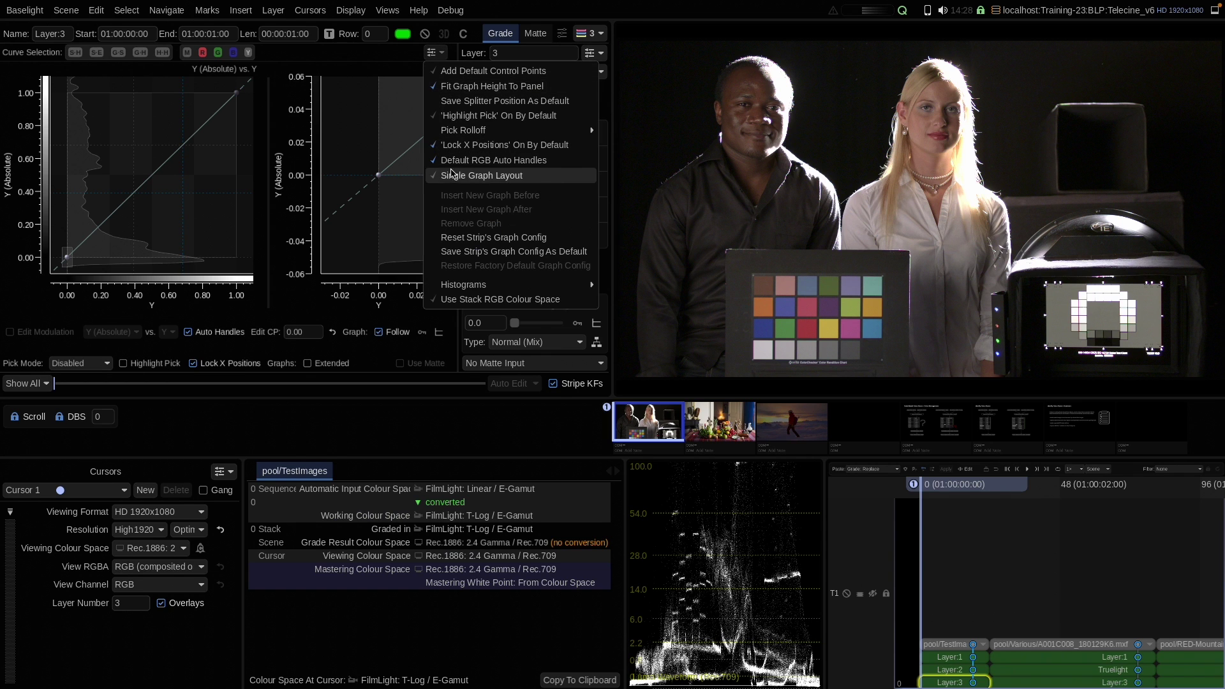
click(450, 175)
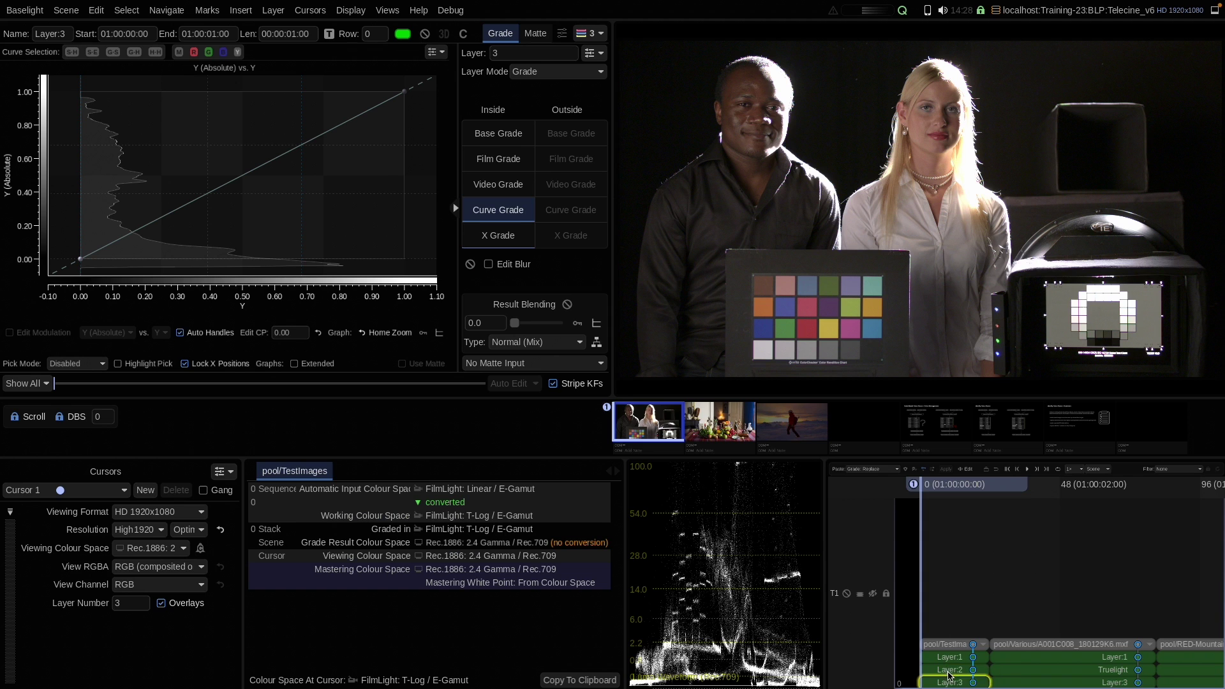
click(948, 670)
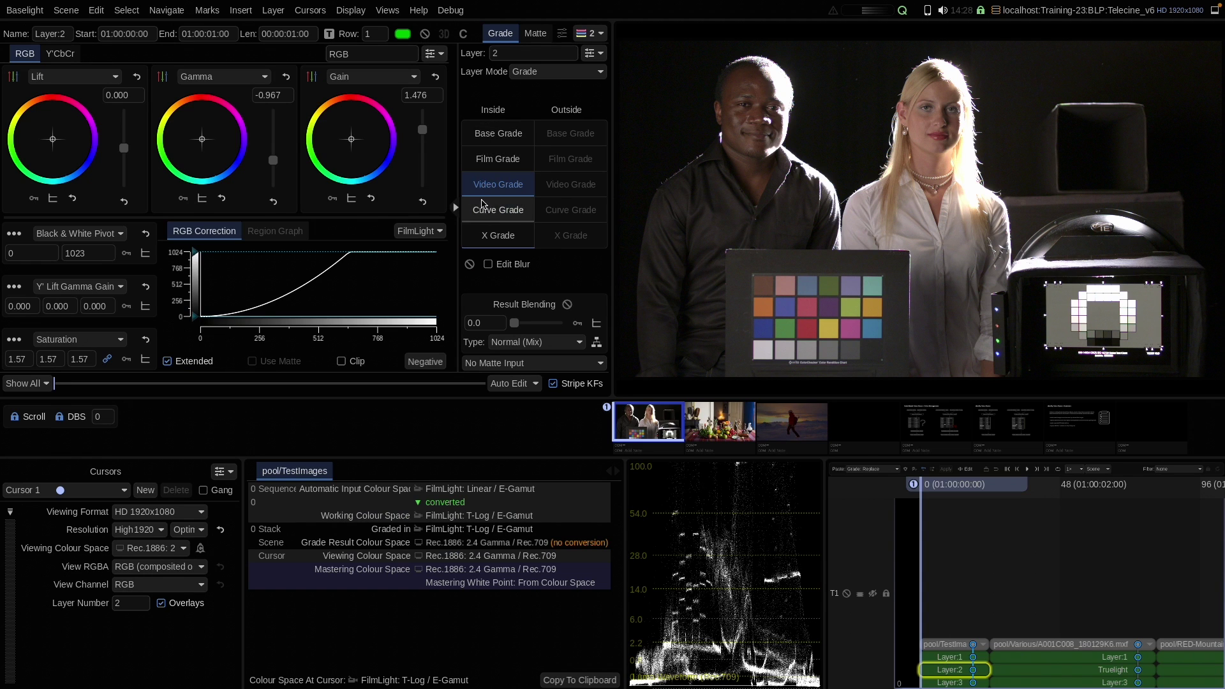
right_click(503, 209)
mouse_move(560, 239)
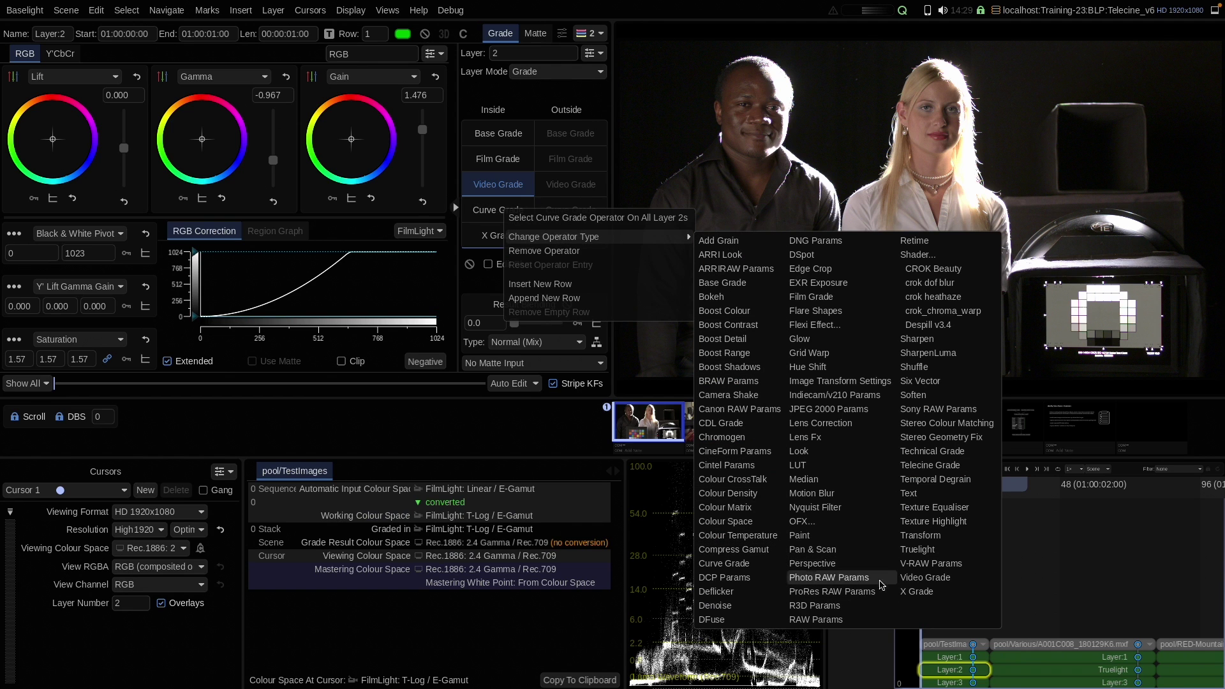
click(949, 674)
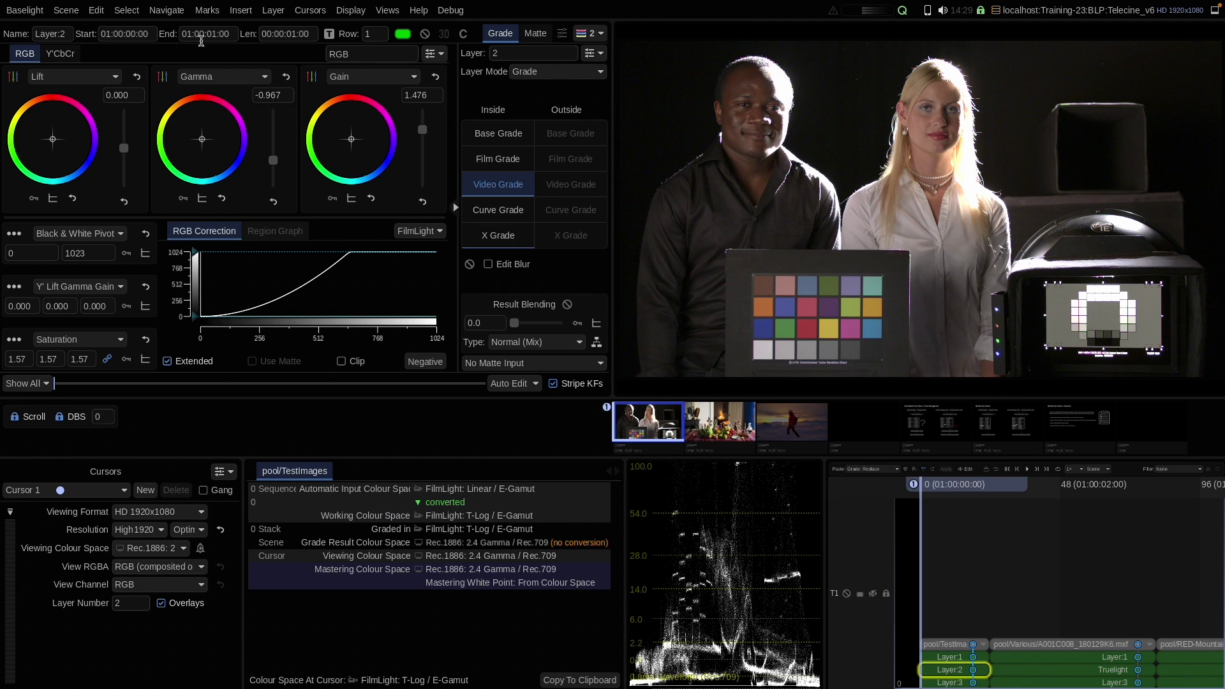
Step: Insert an Identify Colour Space layer set to Rec.1886: 2.4 Gamma / Rec.709, toggling it to compare
click(241, 10)
mouse_move(275, 51)
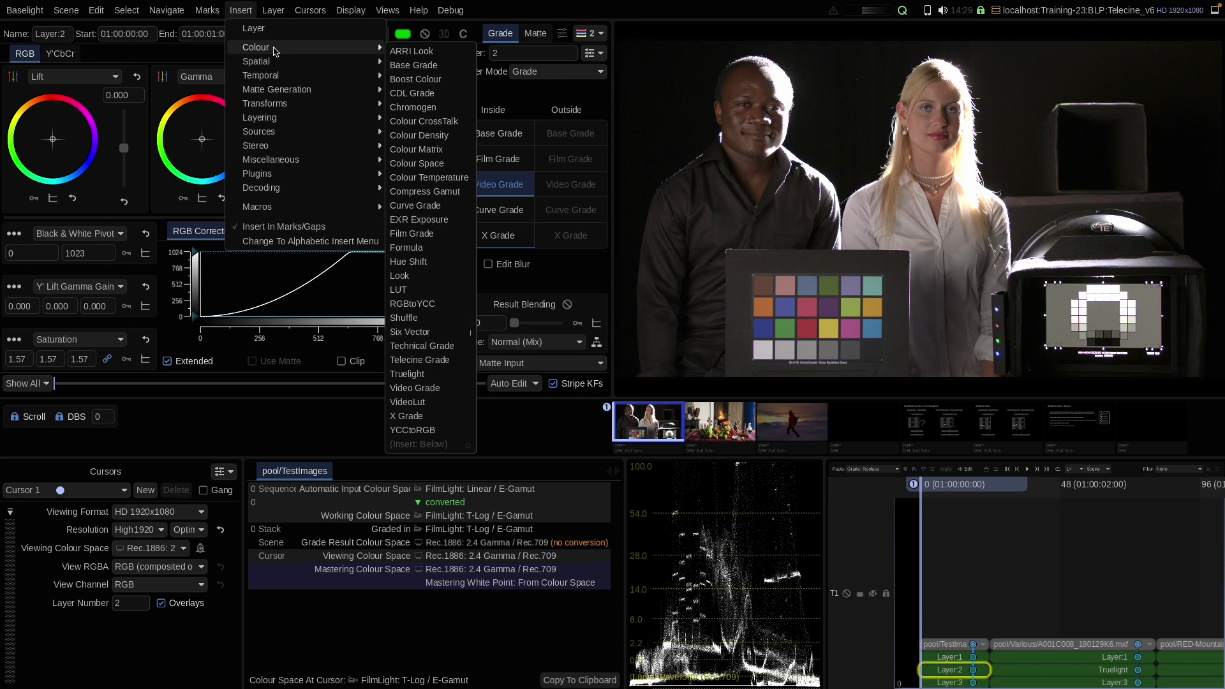
click(416, 164)
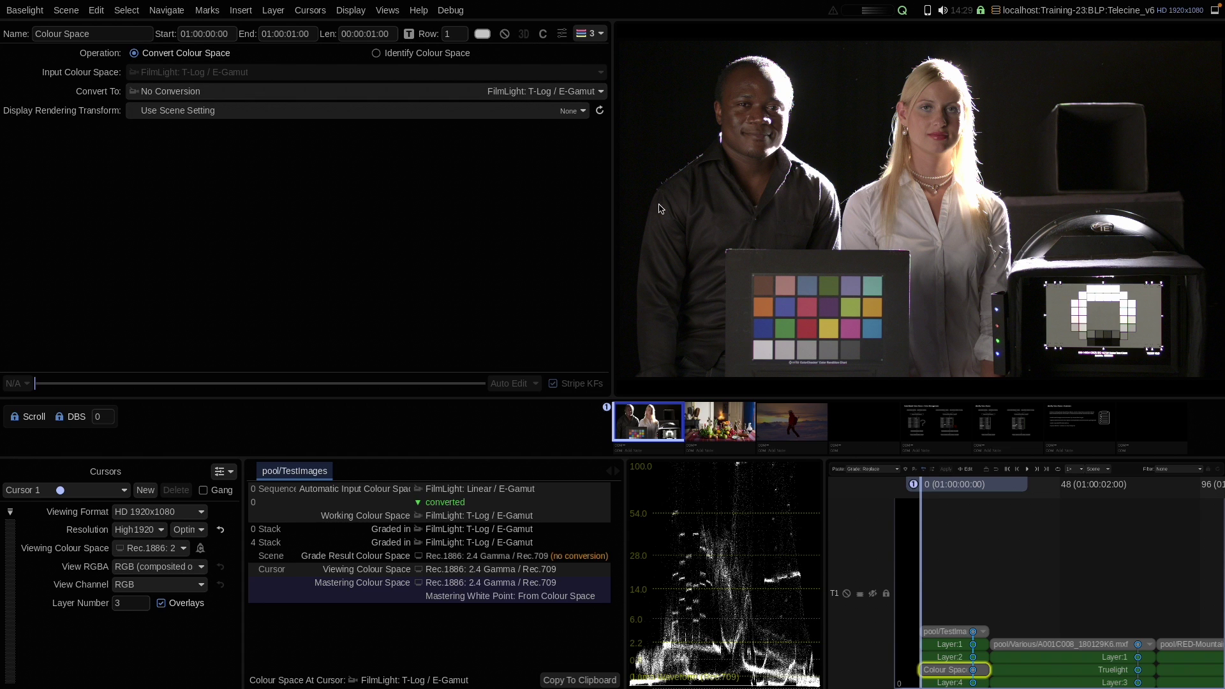
click(409, 55)
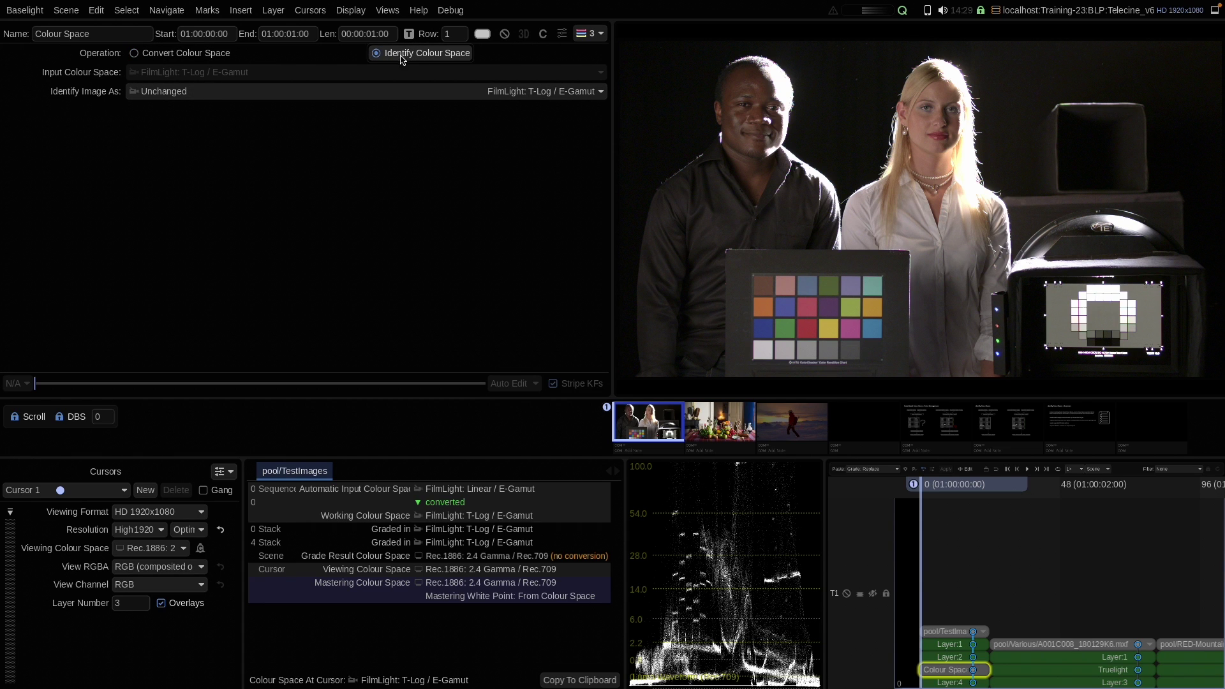
click(241, 94)
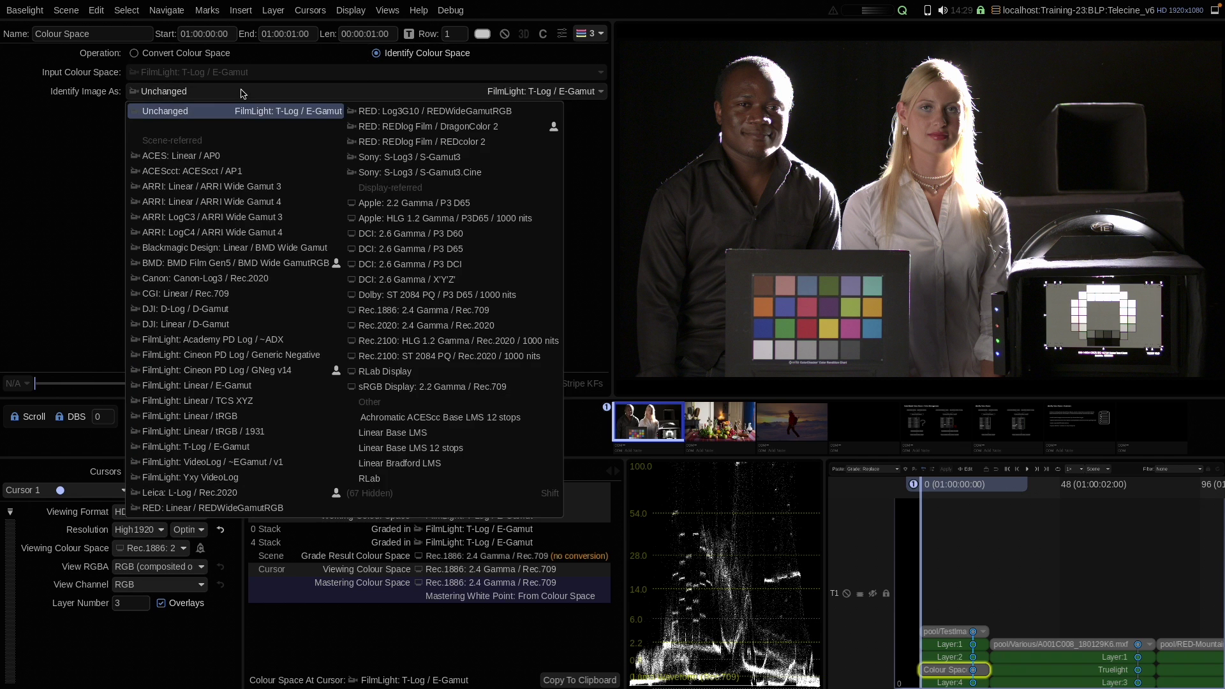
click(246, 94)
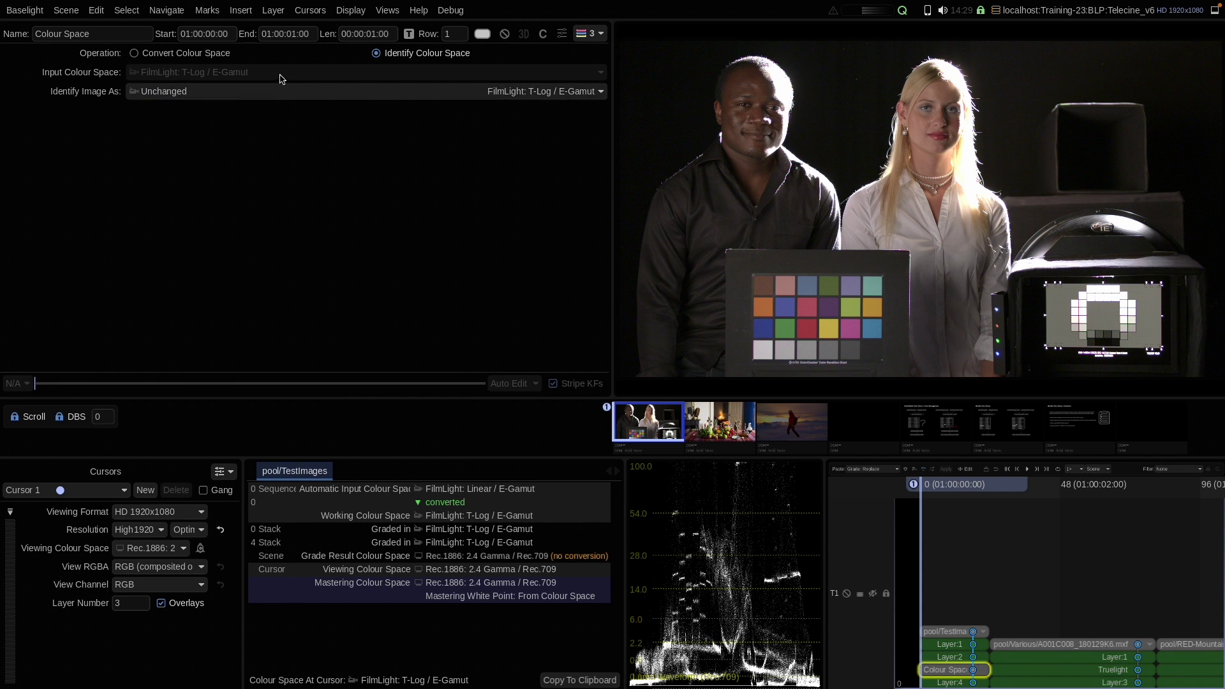
click(273, 91)
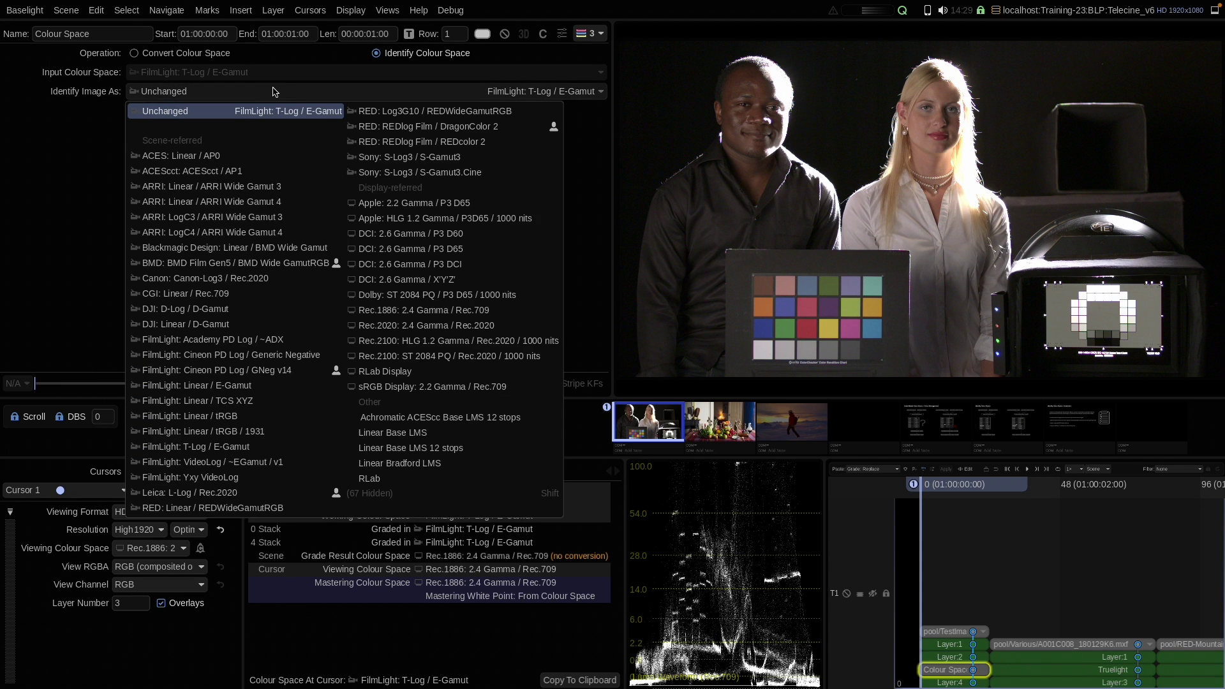
click(396, 310)
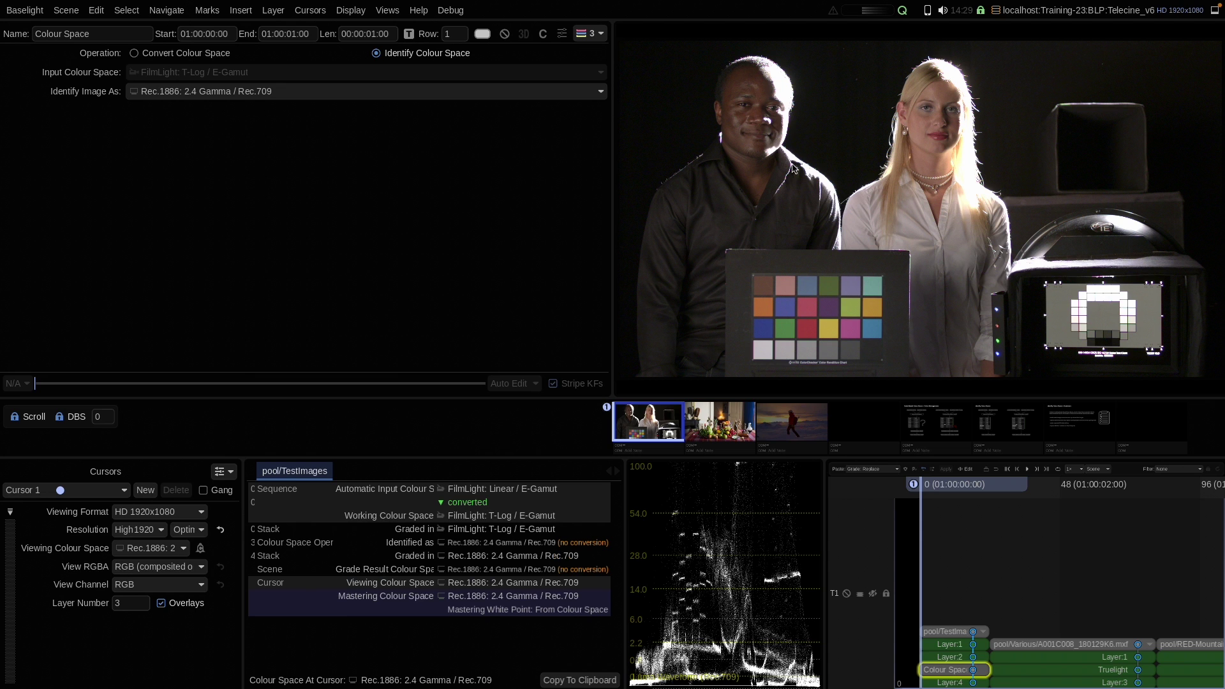
click(504, 35)
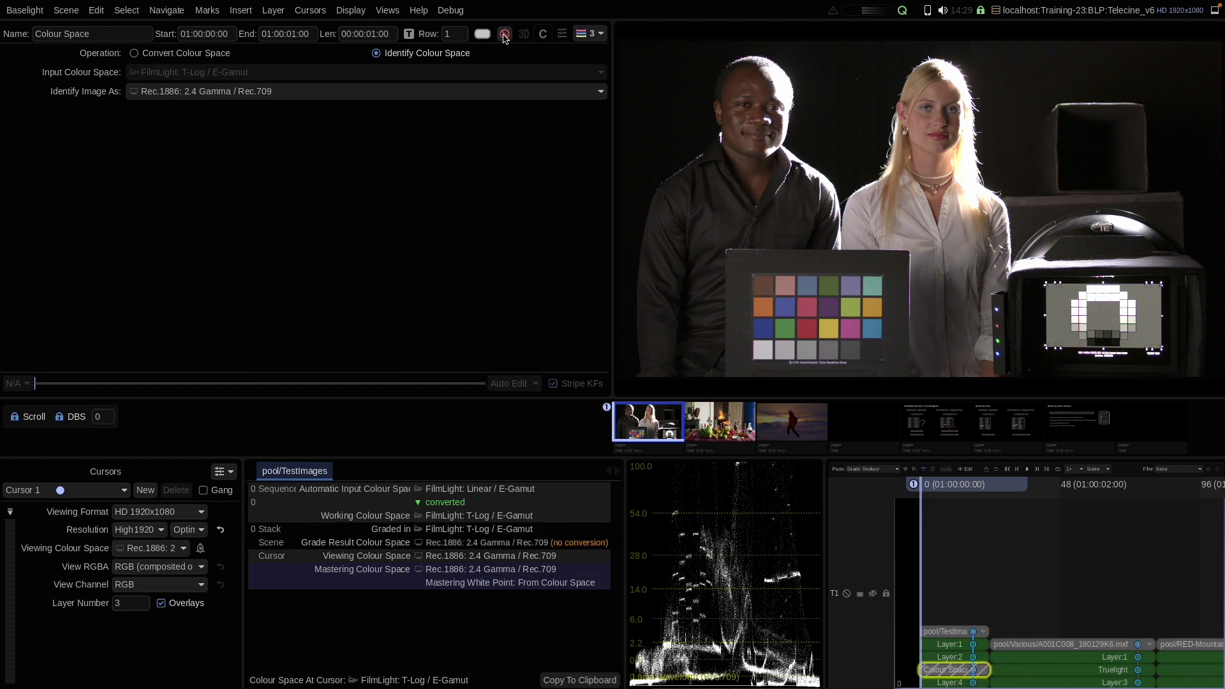
click(504, 35)
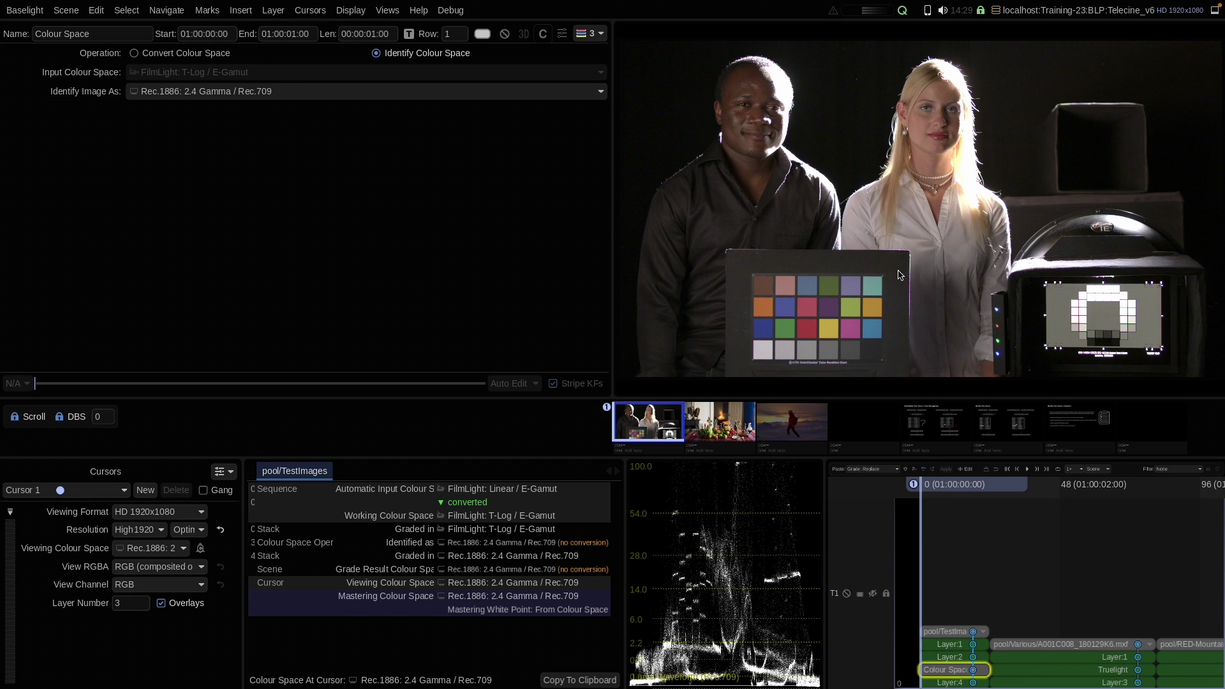
Step: On Layer 4, pull the curve's black point down and try an X Grade shift, then clear it
click(943, 684)
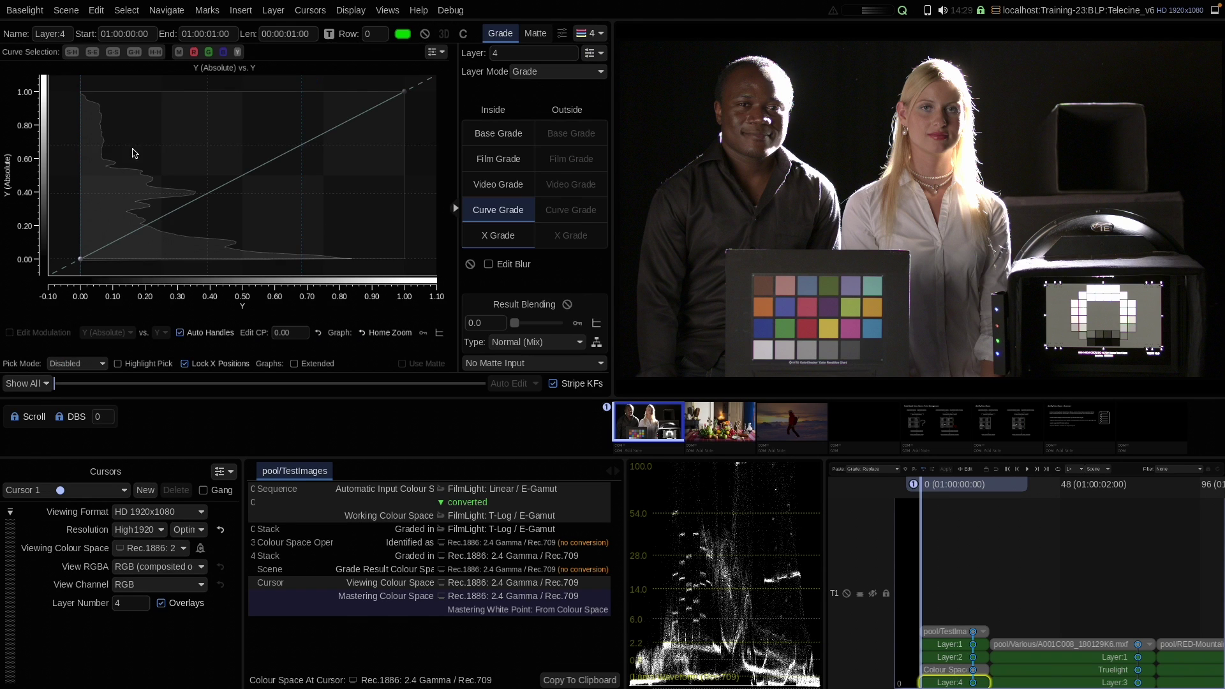
mouse_move(80, 259)
mouse_down()
mouse_move(84, 272)
mouse_move(79, 238)
mouse_up()
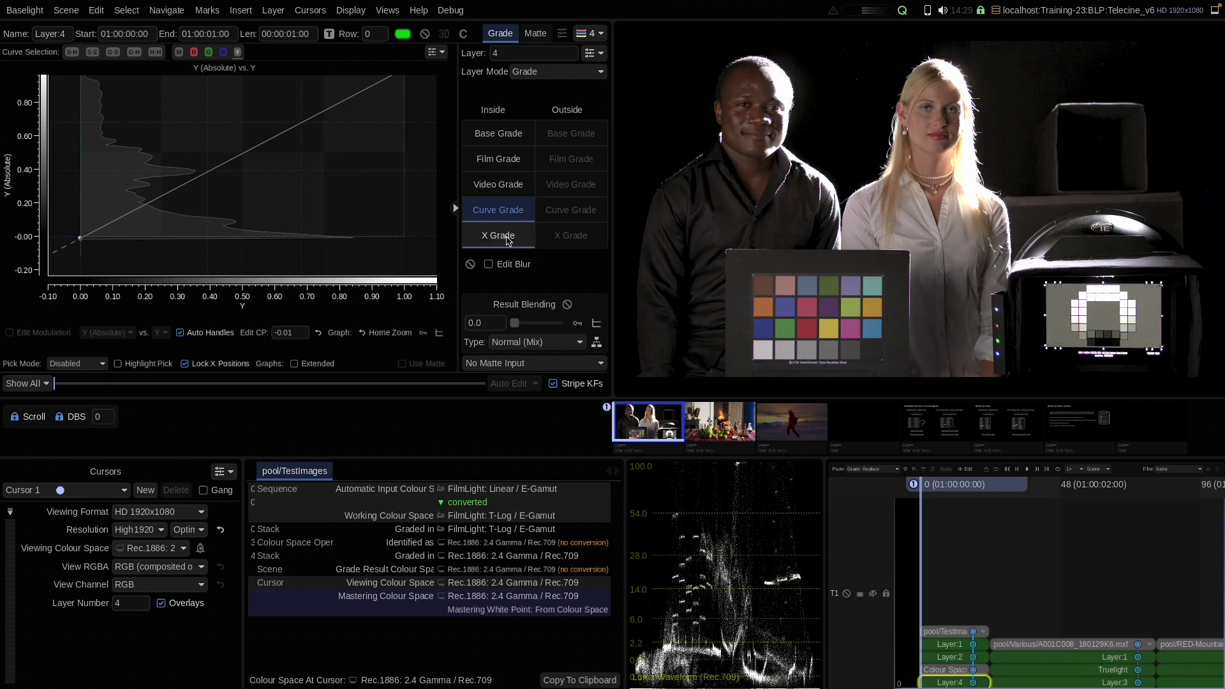
click(504, 236)
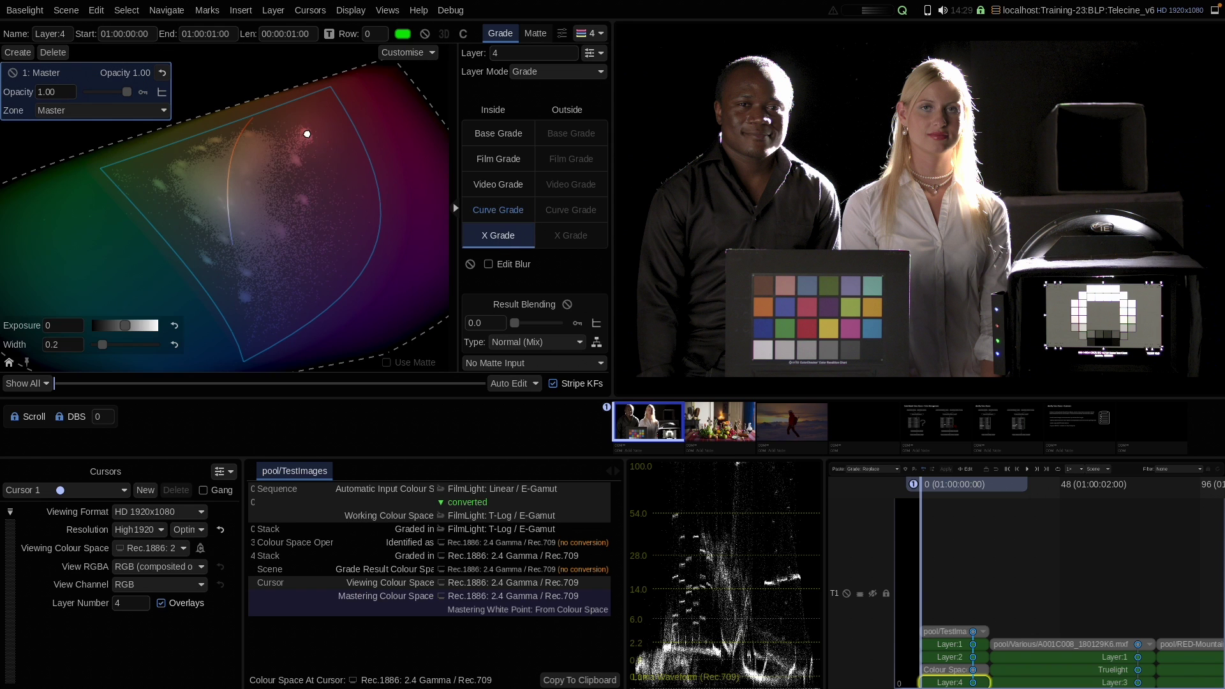
mouse_move(307, 134)
mouse_down()
mouse_move(332, 124)
mouse_move(295, 130)
mouse_move(307, 132)
mouse_up()
right_click(509, 243)
click(535, 298)
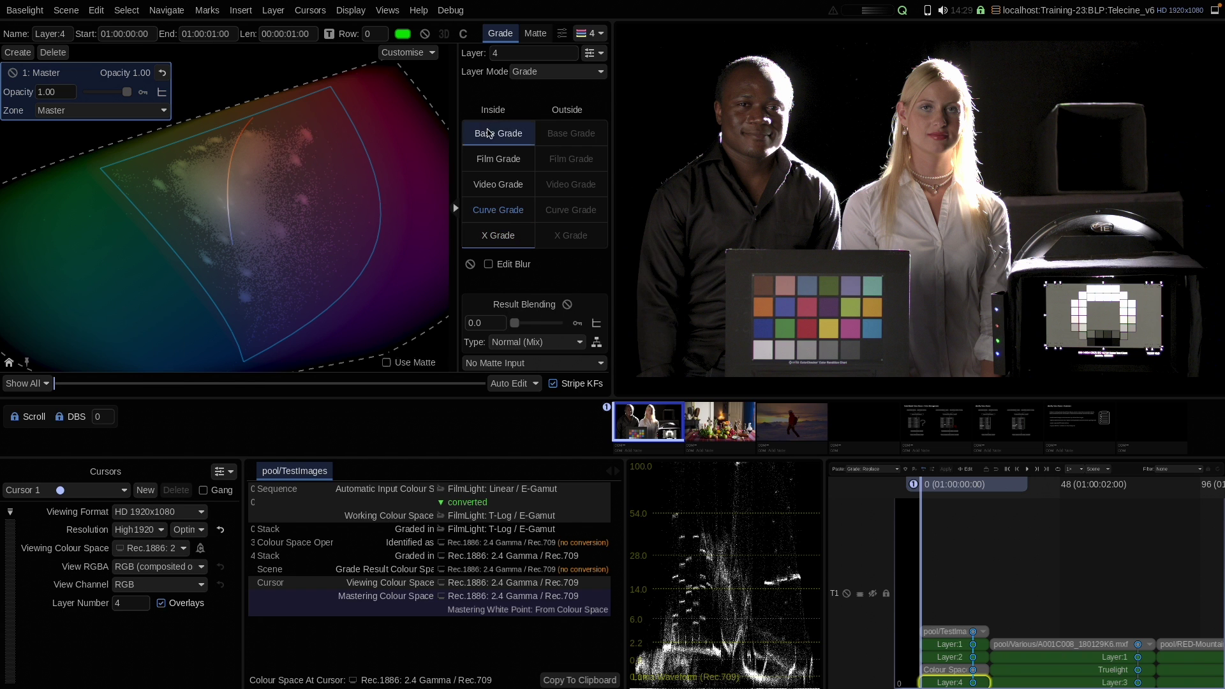
Step: Raise Base Grade saturation, then reset it to 1.000
click(488, 132)
scroll(367, 244, down, 1)
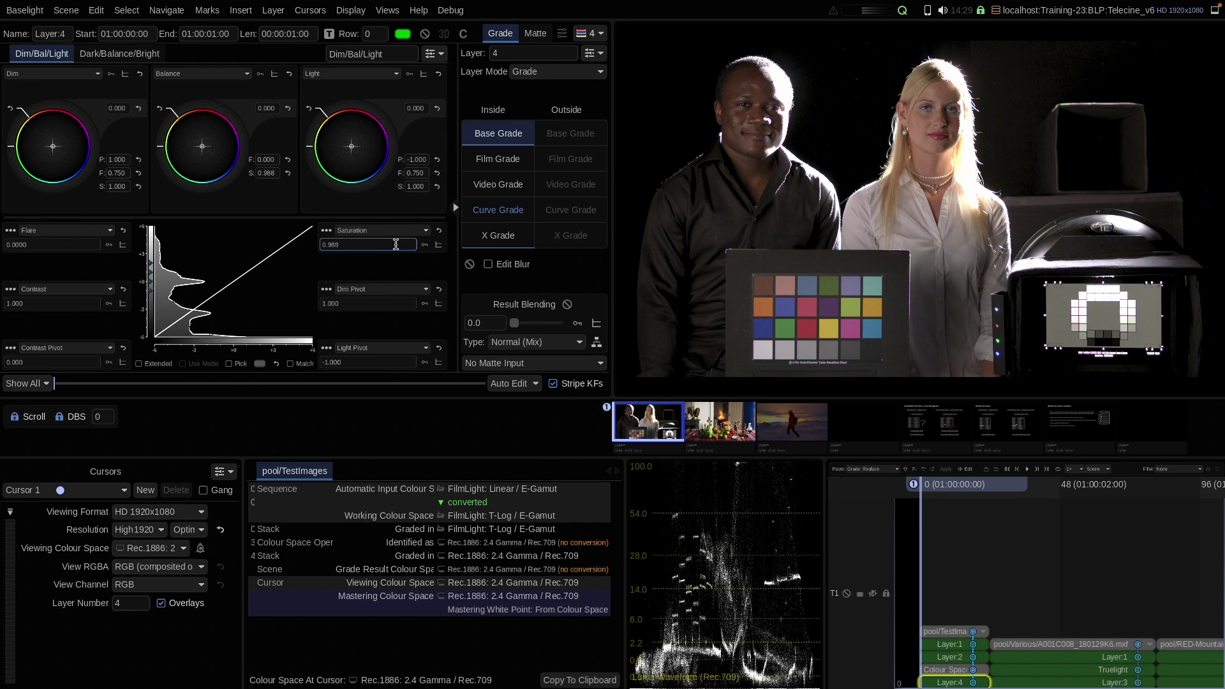
scroll(304, 294, down, 10)
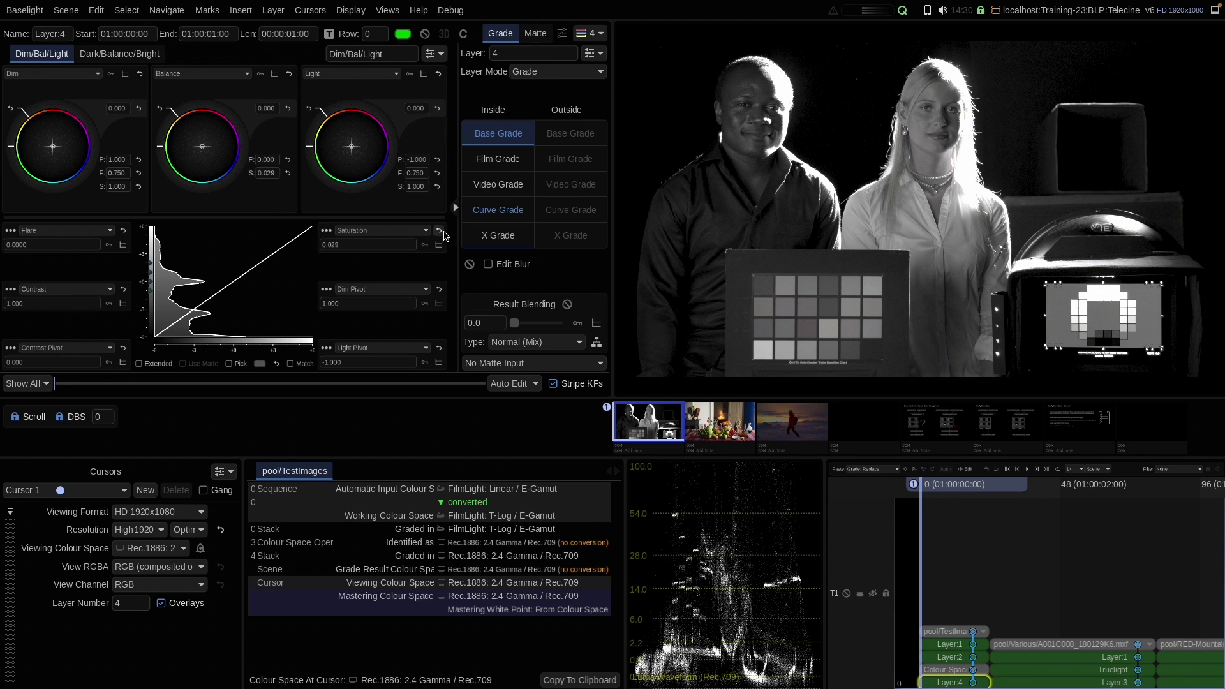
click(440, 231)
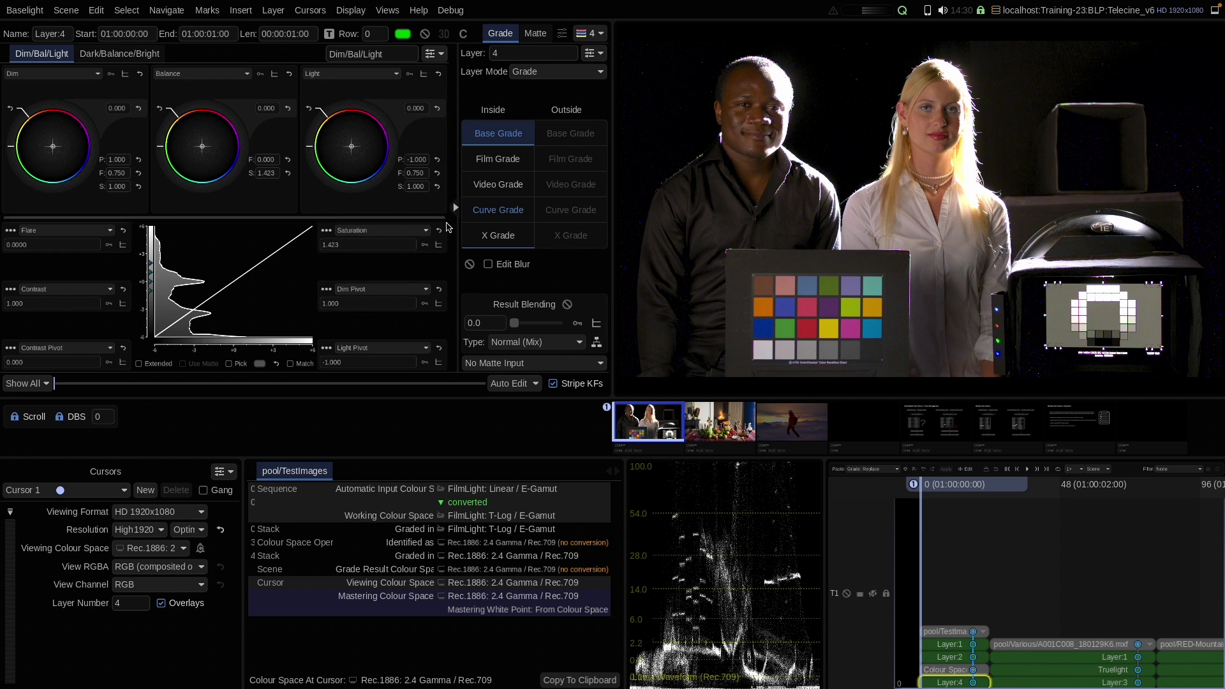
click(439, 231)
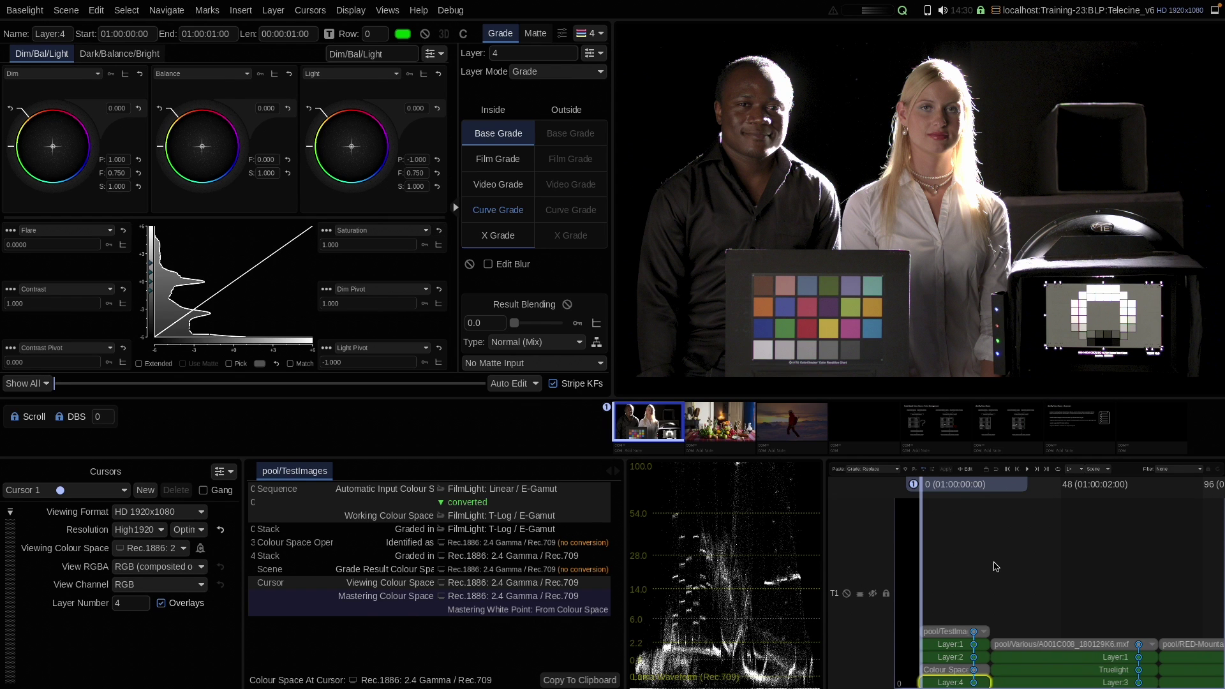
Step: On the fruit-table shot, add an Identify Colour Space layer after Truelight, set to Rec.1886: 2.4 Gamma / Rec.709
click(996, 568)
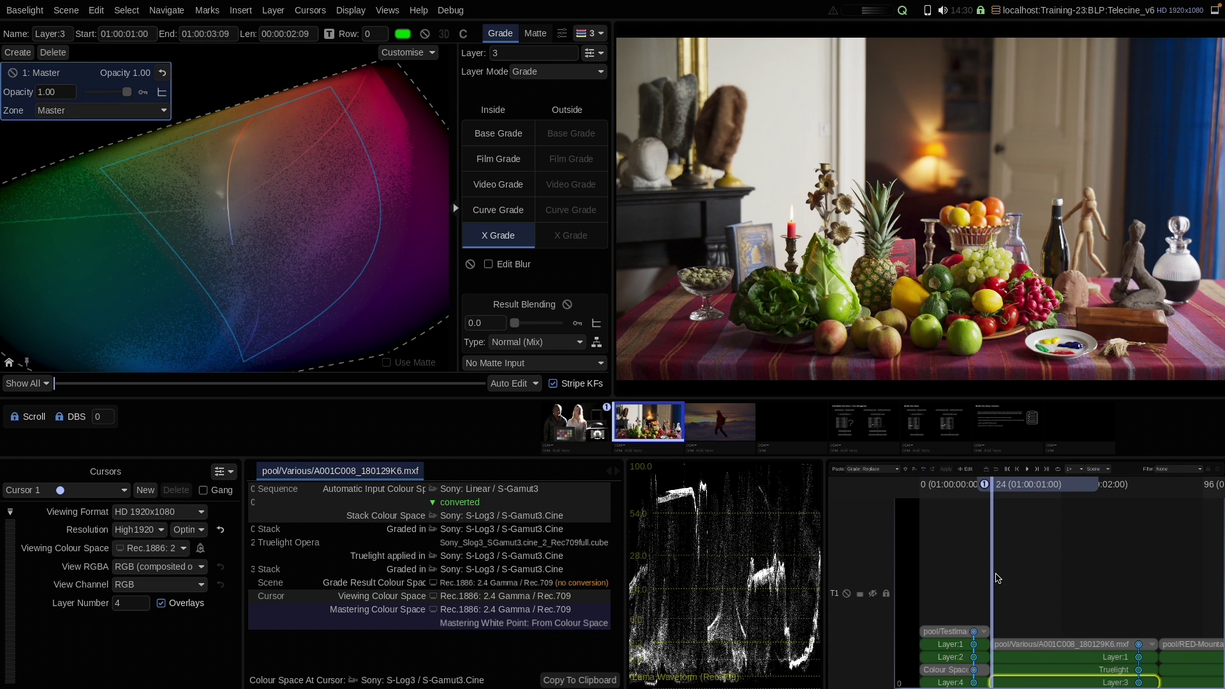
click(1036, 670)
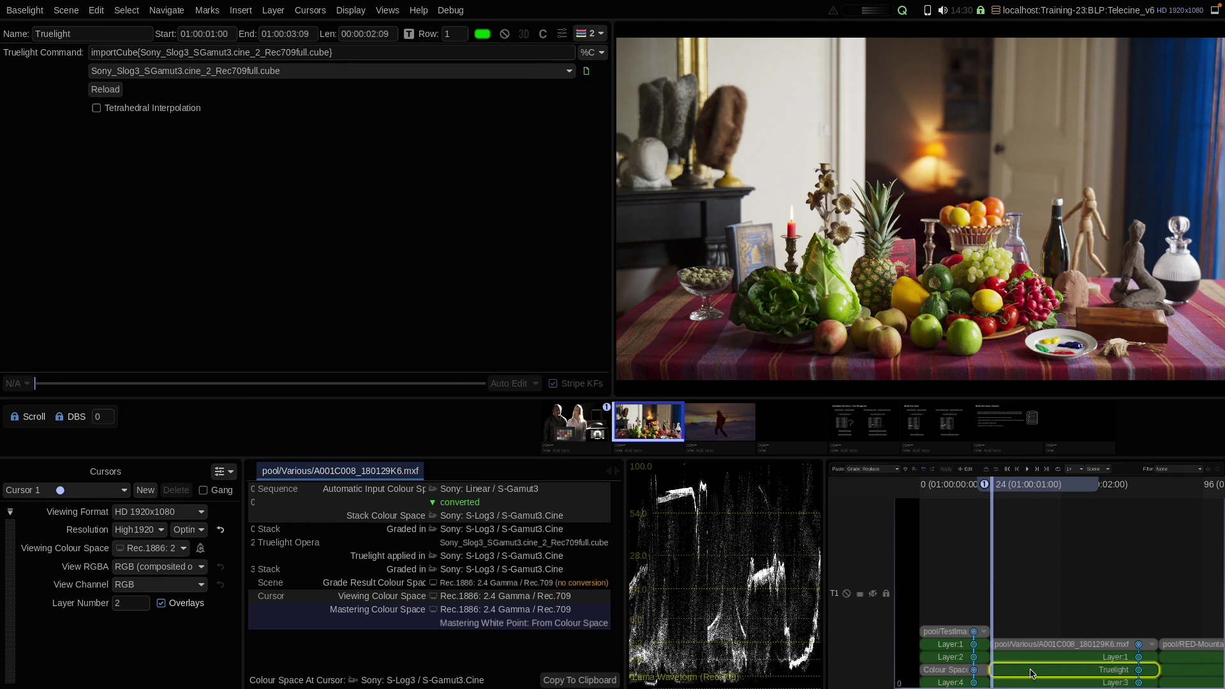
click(240, 10)
mouse_move(300, 47)
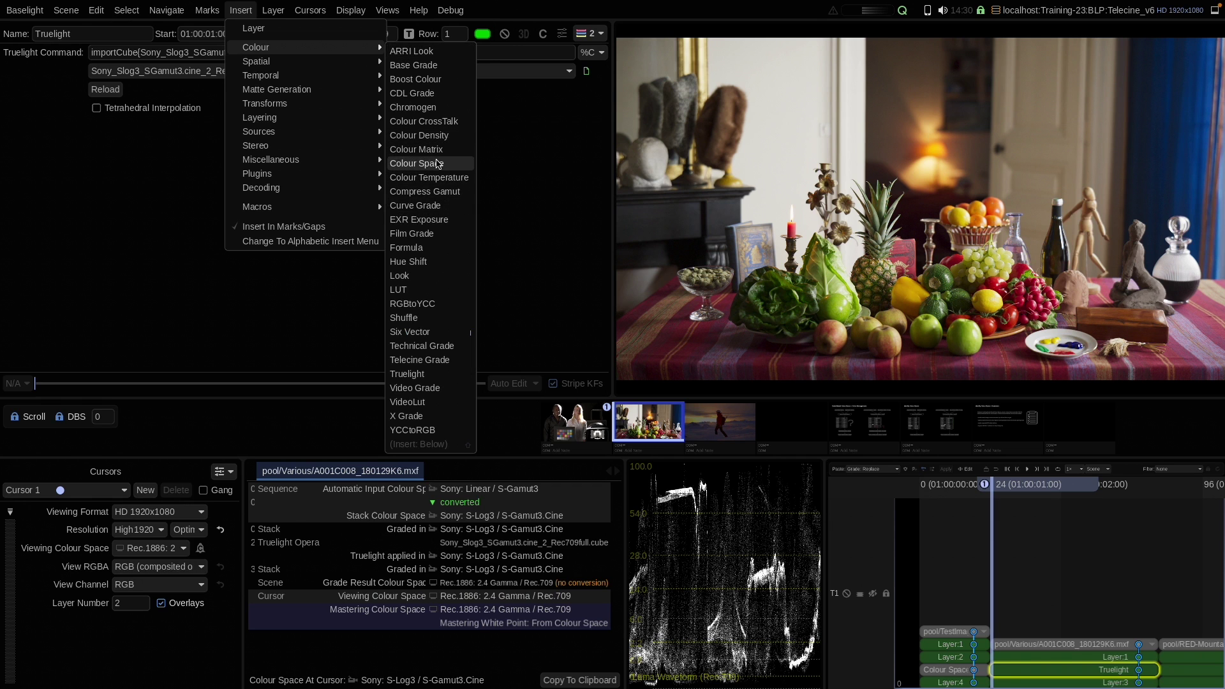
click(436, 164)
click(406, 53)
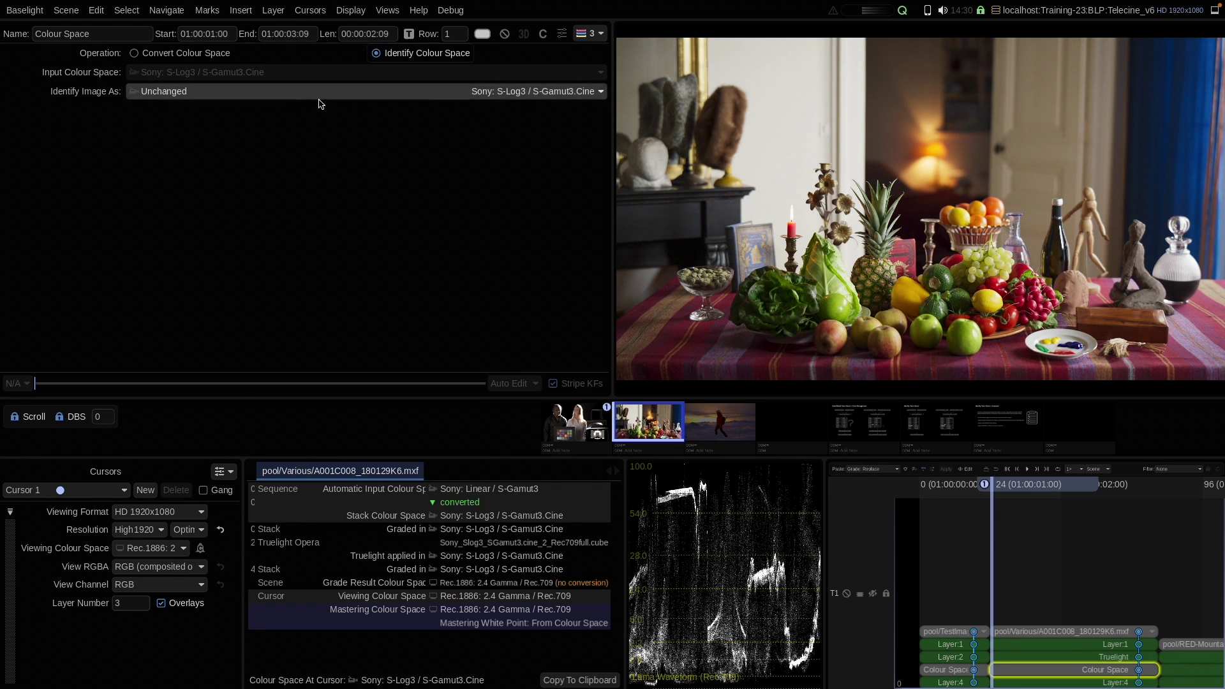
click(317, 97)
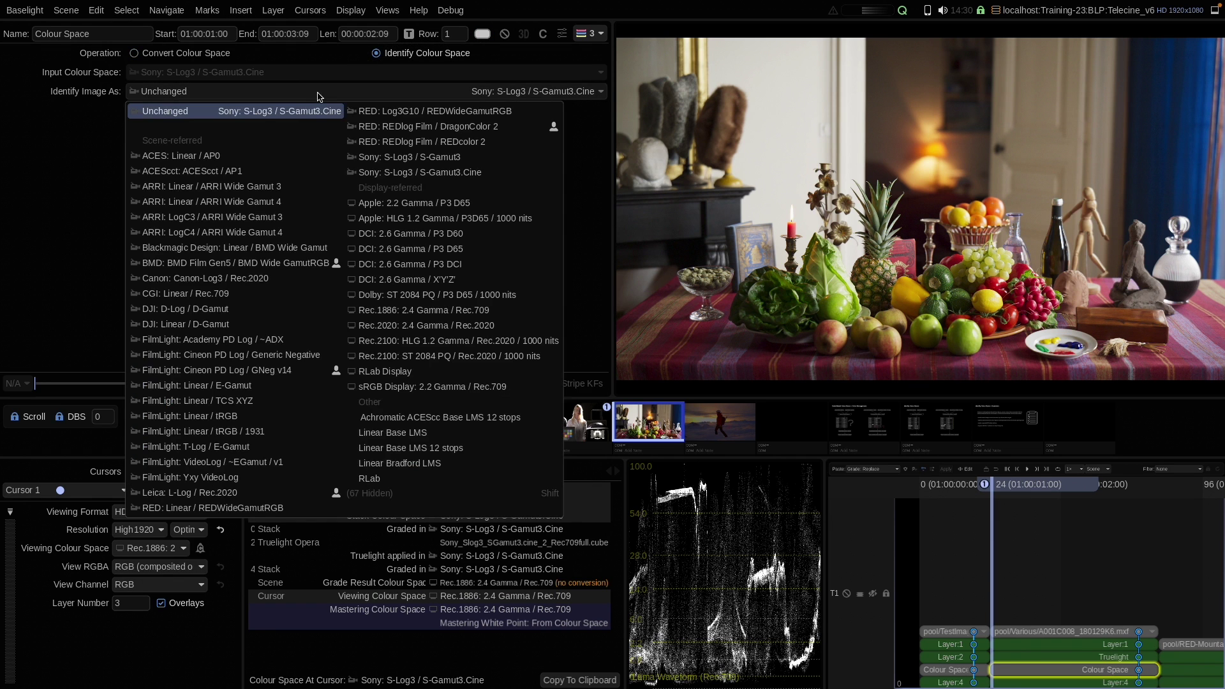
click(434, 313)
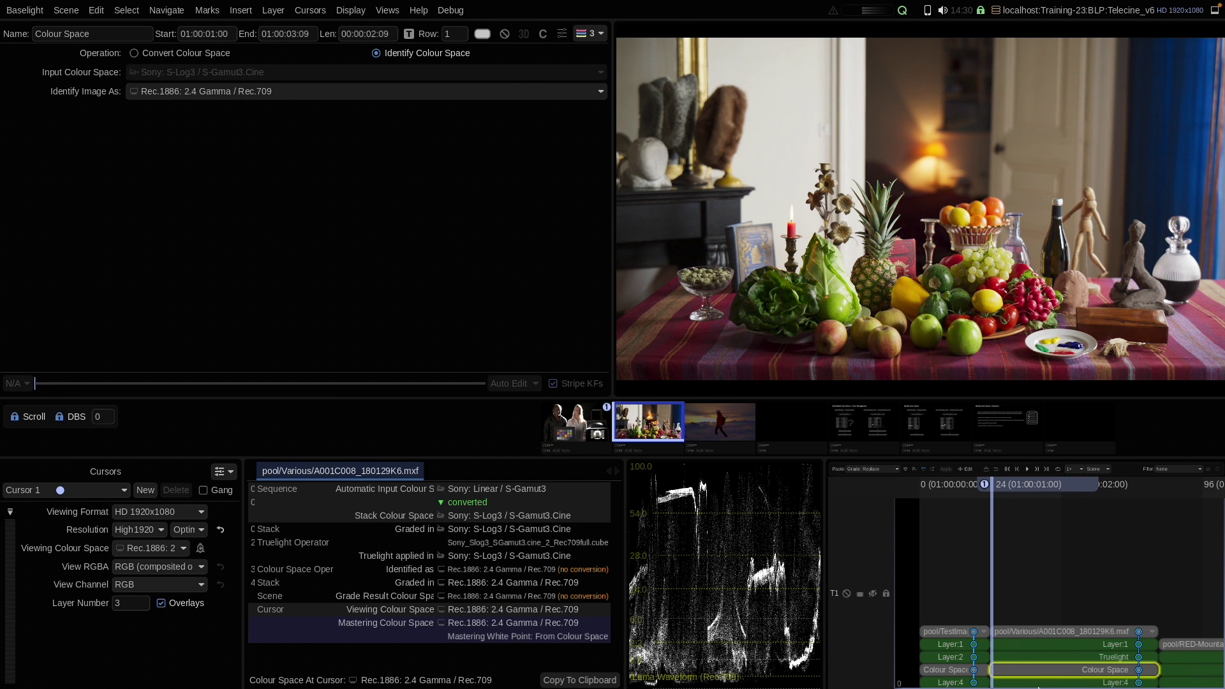
click(1040, 682)
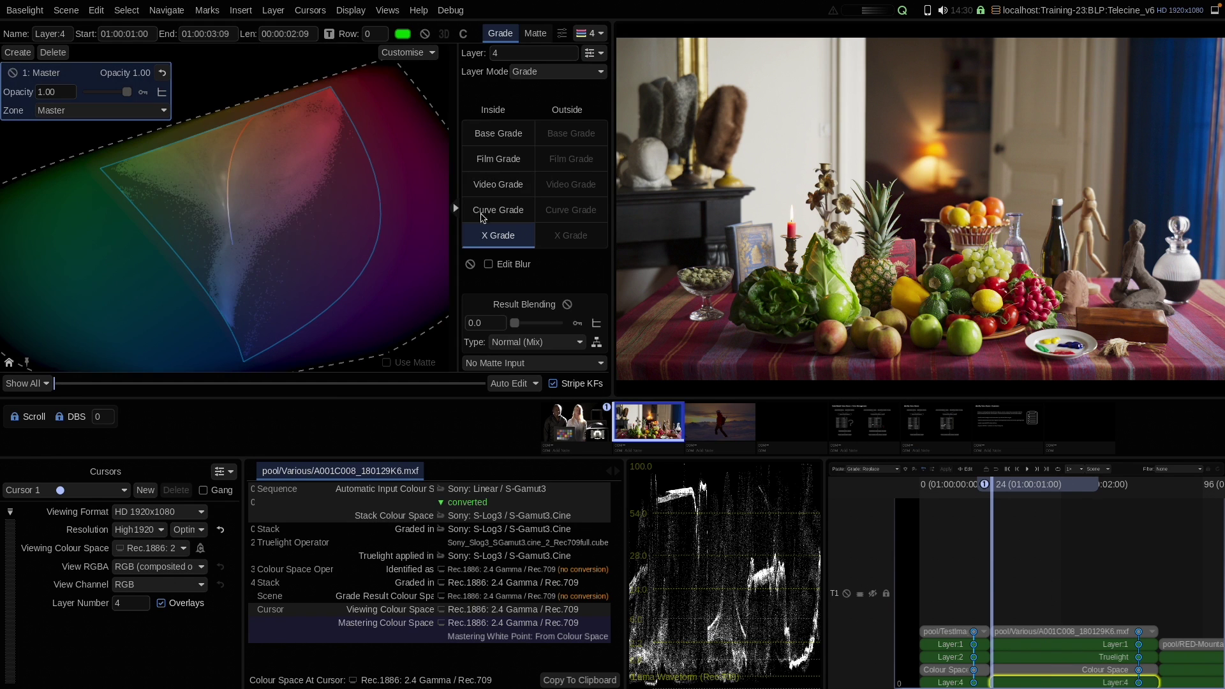
Step: Lower the lamp's X Grade exposure to -0.54 and reset Layer 4's curve to a straight line
click(214, 129)
mouse_move(215, 128)
mouse_down()
mouse_move(217, 157)
mouse_move(216, 134)
mouse_up()
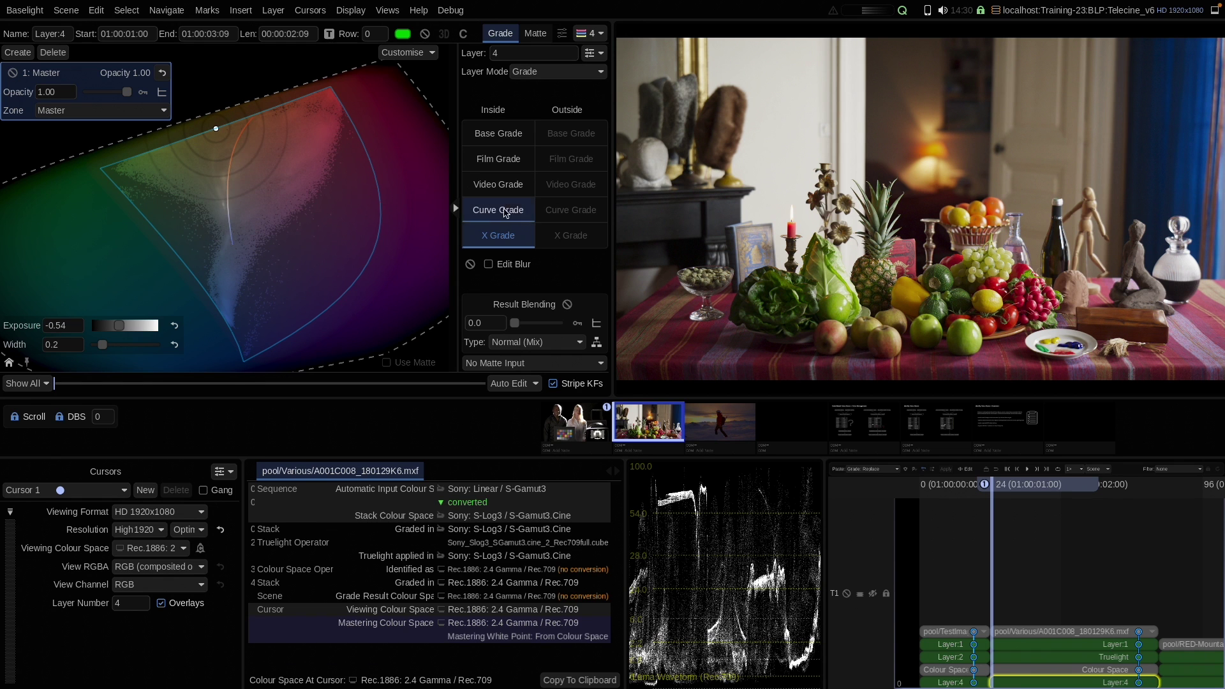
click(505, 215)
mouse_move(81, 240)
mouse_down()
mouse_move(83, 230)
mouse_move(88, 249)
mouse_up()
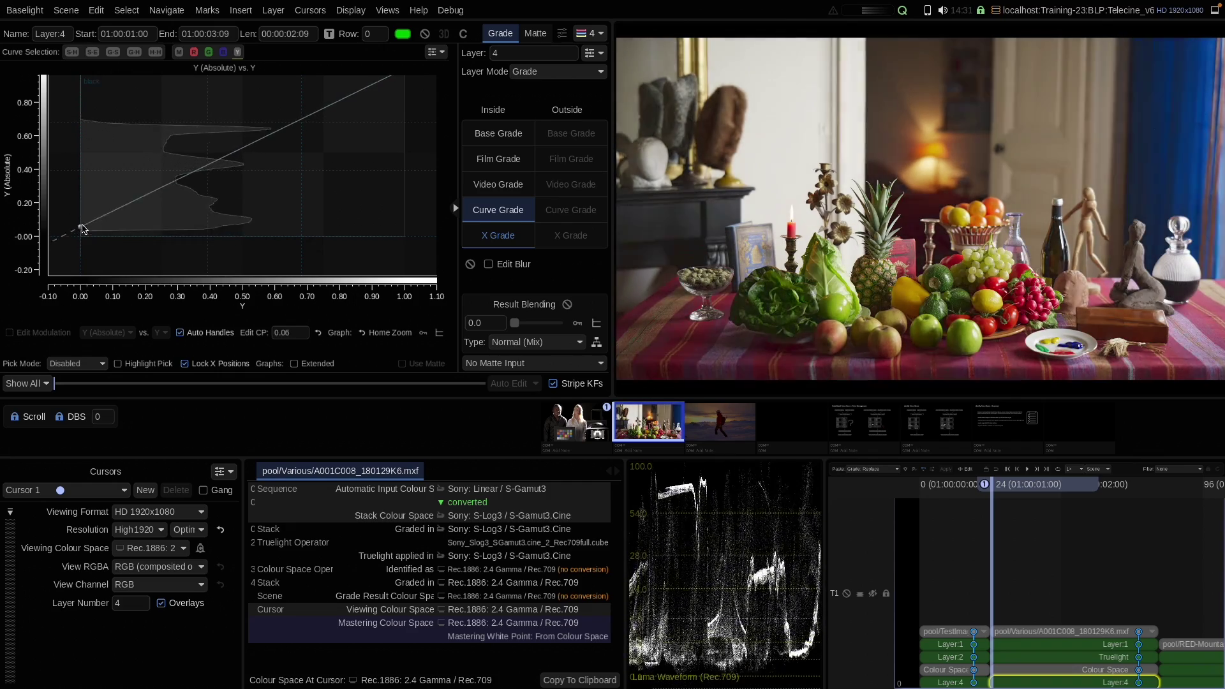
drag(82, 227, 80, 237)
right_click(136, 159)
click(174, 256)
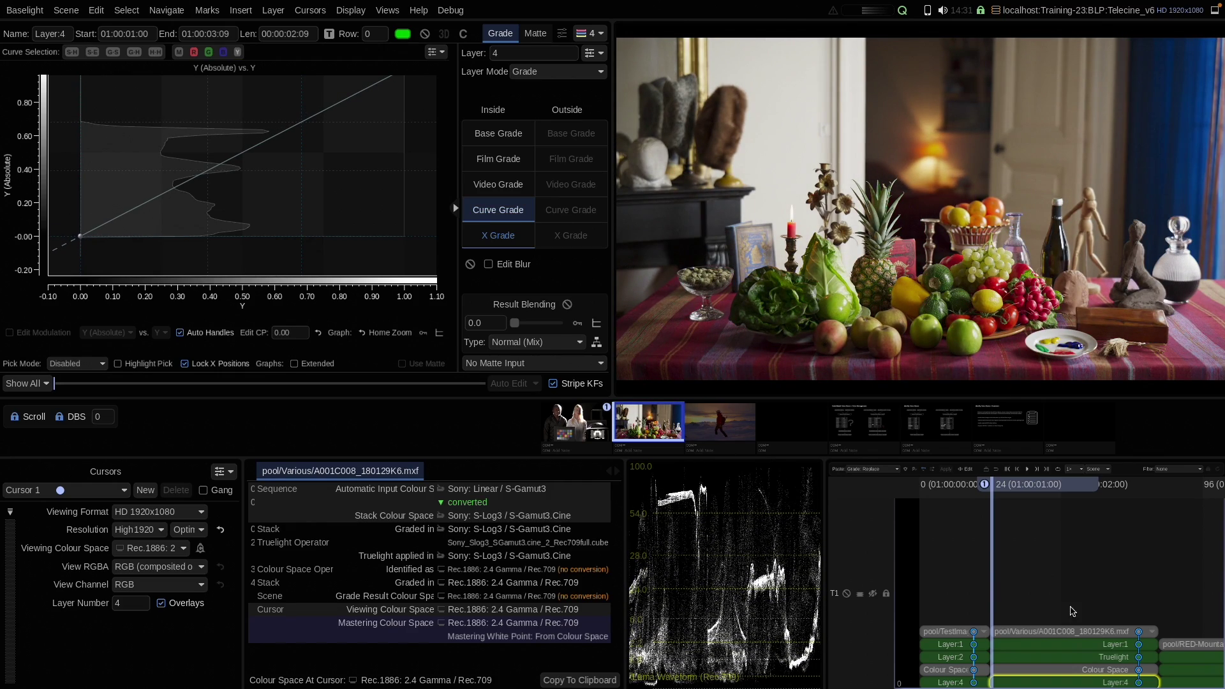
scroll(1113, 574, down, 3)
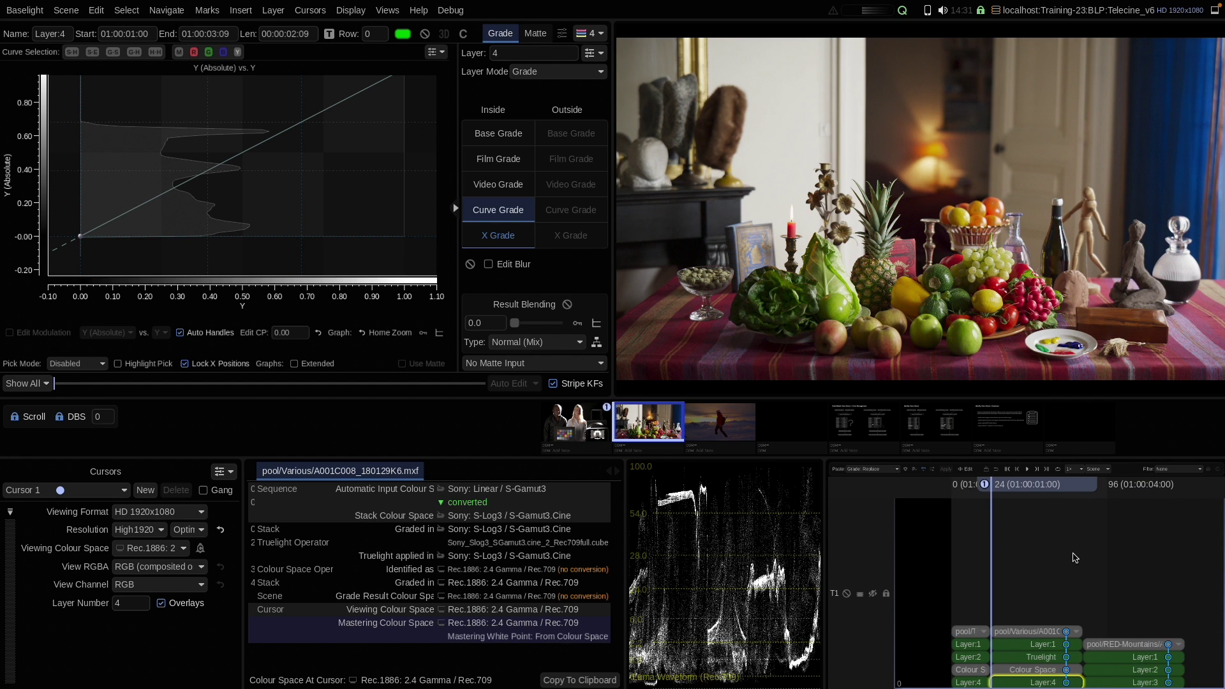
Step: In Scene Settings' Format & Colour tab, set Grade Result Colour Space to From Stack
click(387, 10)
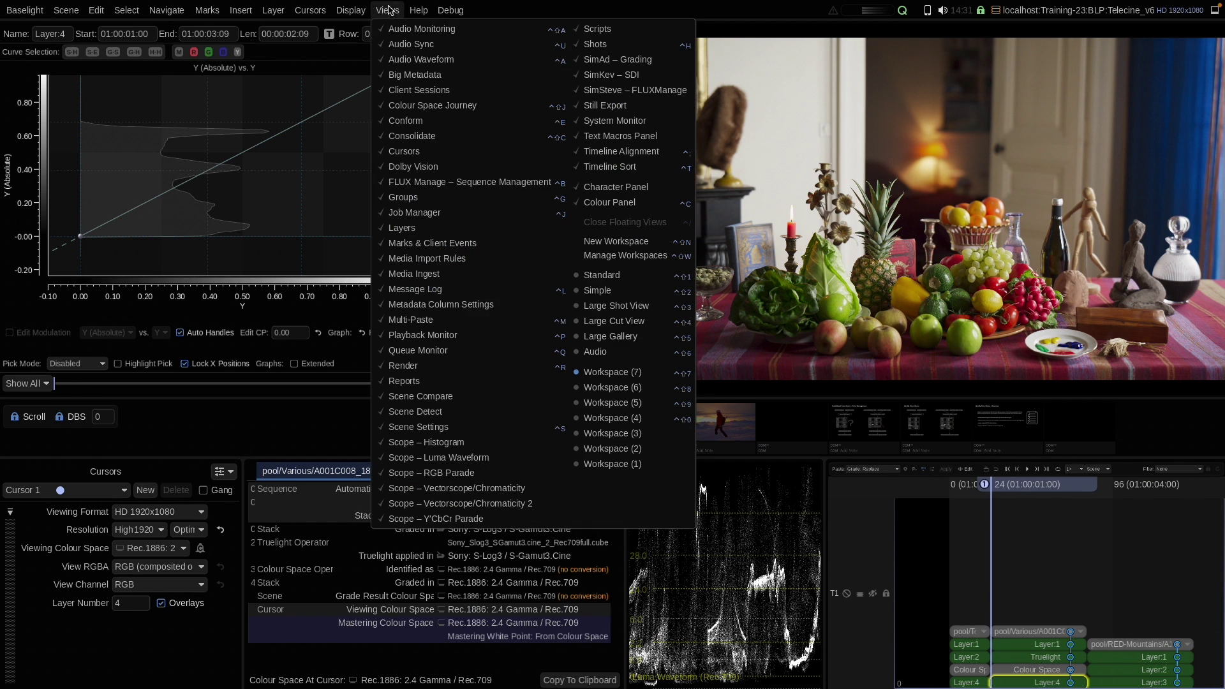
click(418, 427)
drag(563, 45, 274, 31)
click(241, 252)
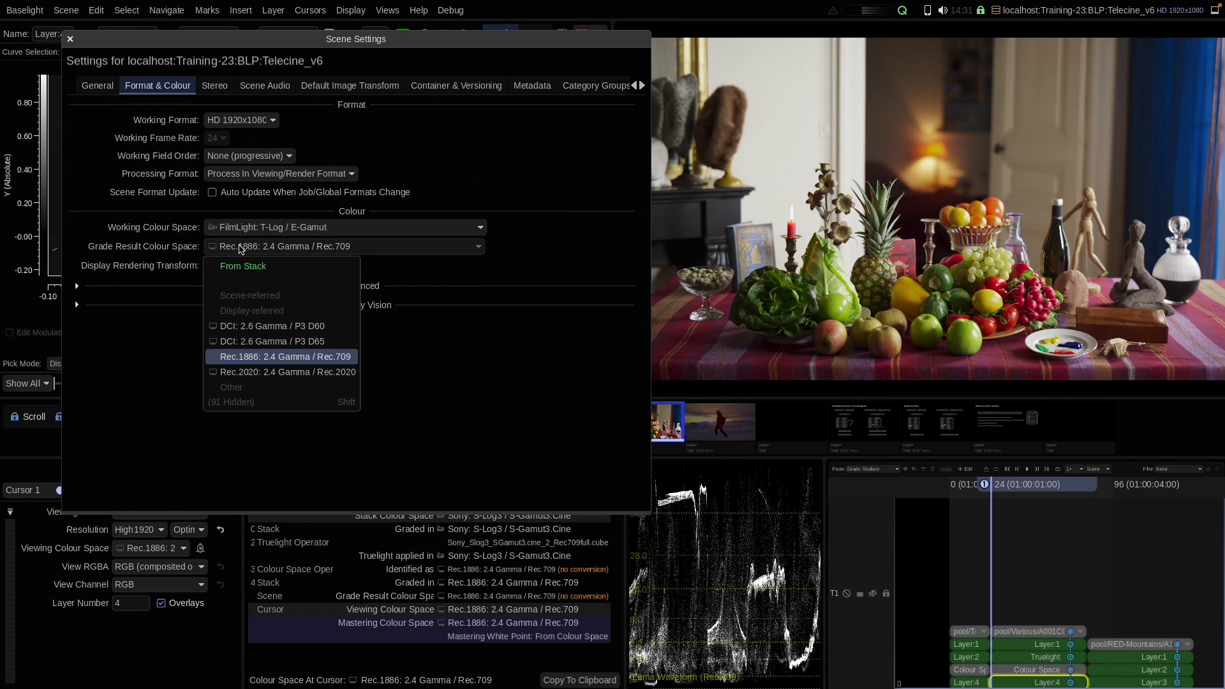
click(243, 267)
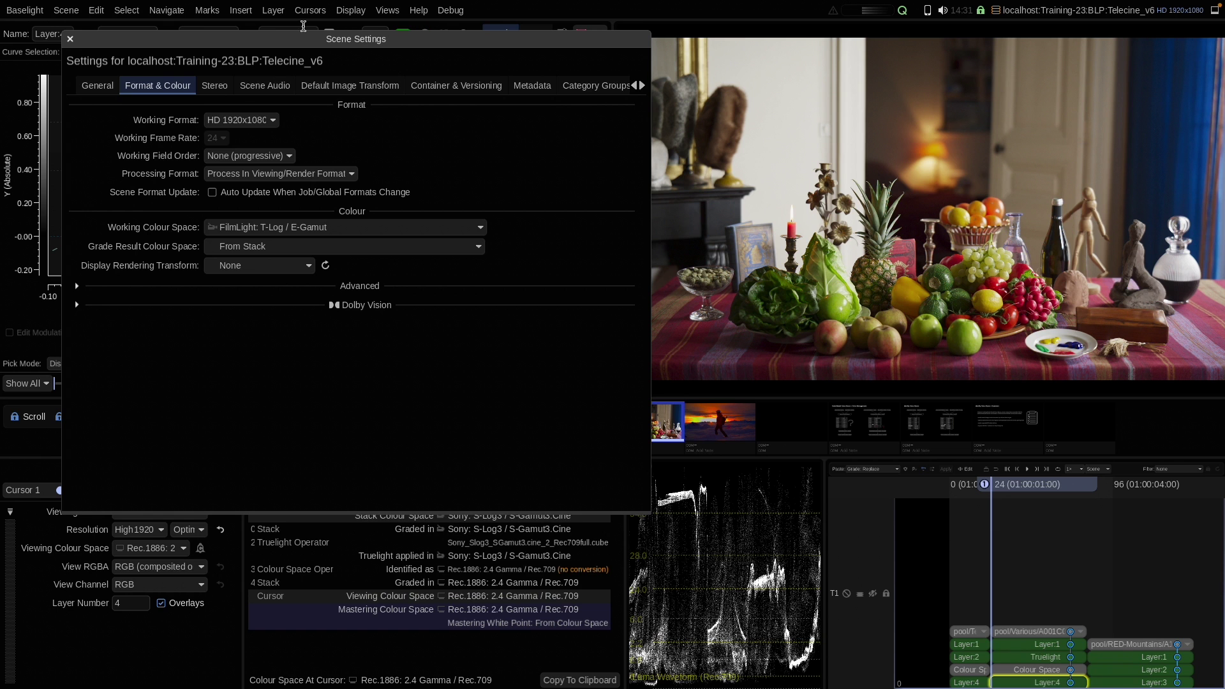
click(70, 42)
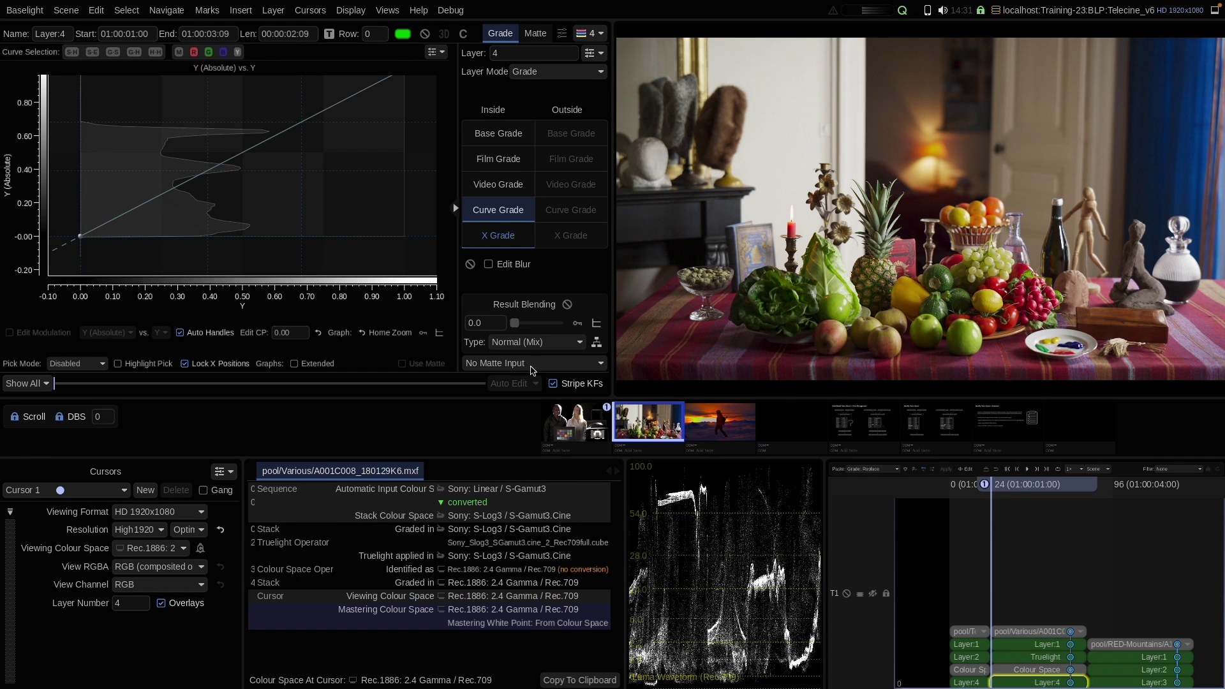
Step: Copy the fruit shot's Colour Space strip and paste it beneath Layer 2 of the sunset-mountain shot
key(Up)
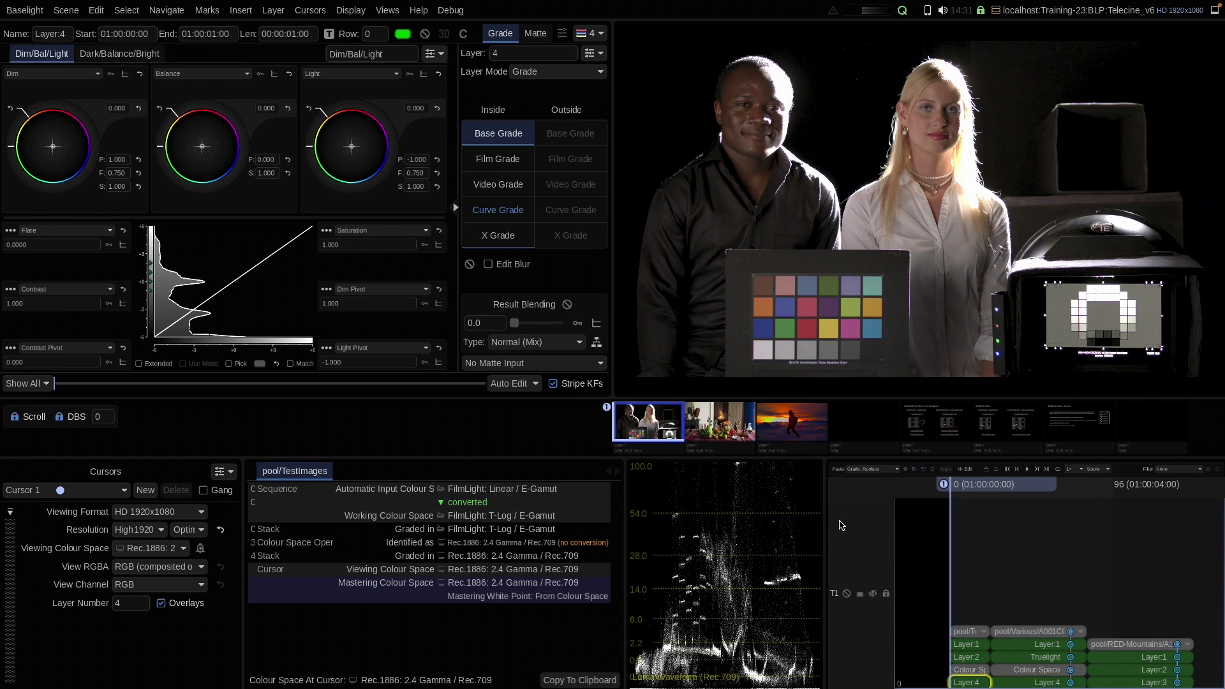
key(Down)
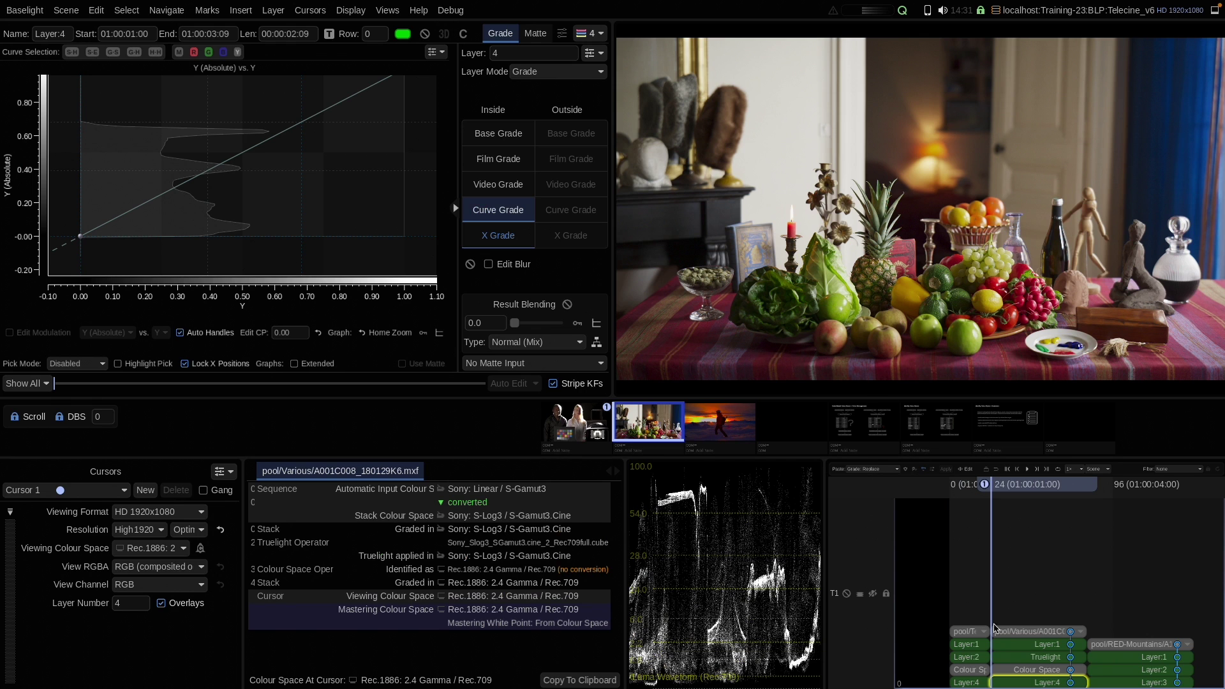
click(1036, 670)
key(Down)
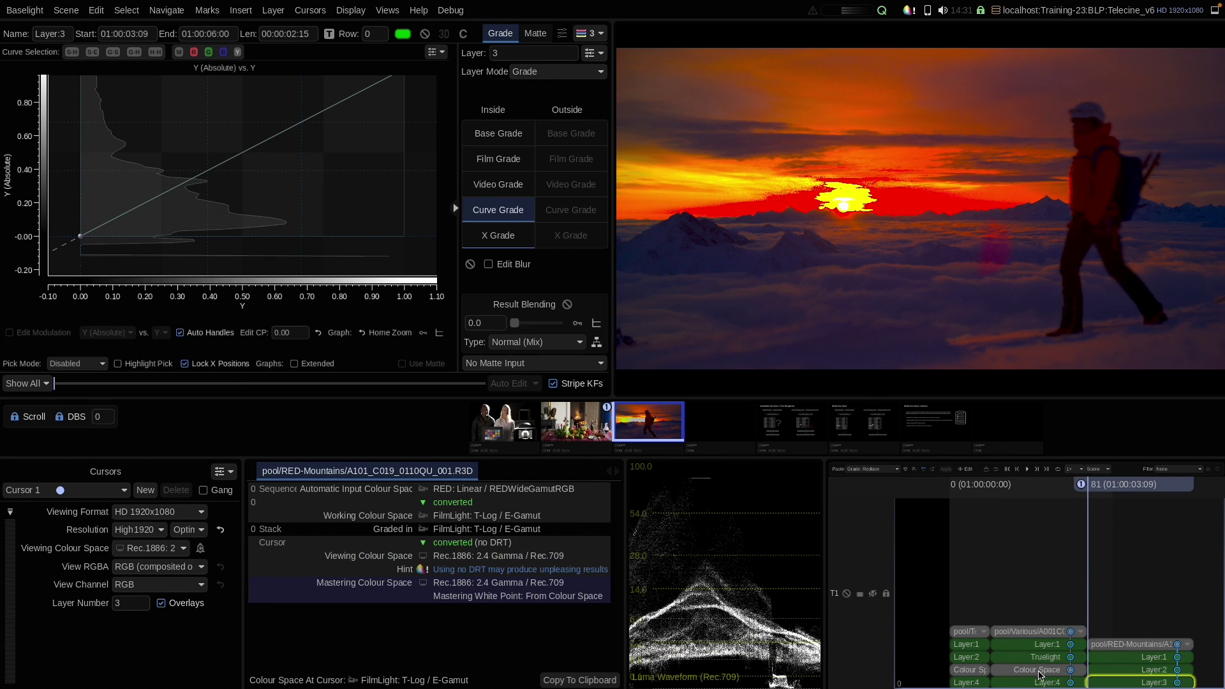
click(1145, 671)
click(1068, 670)
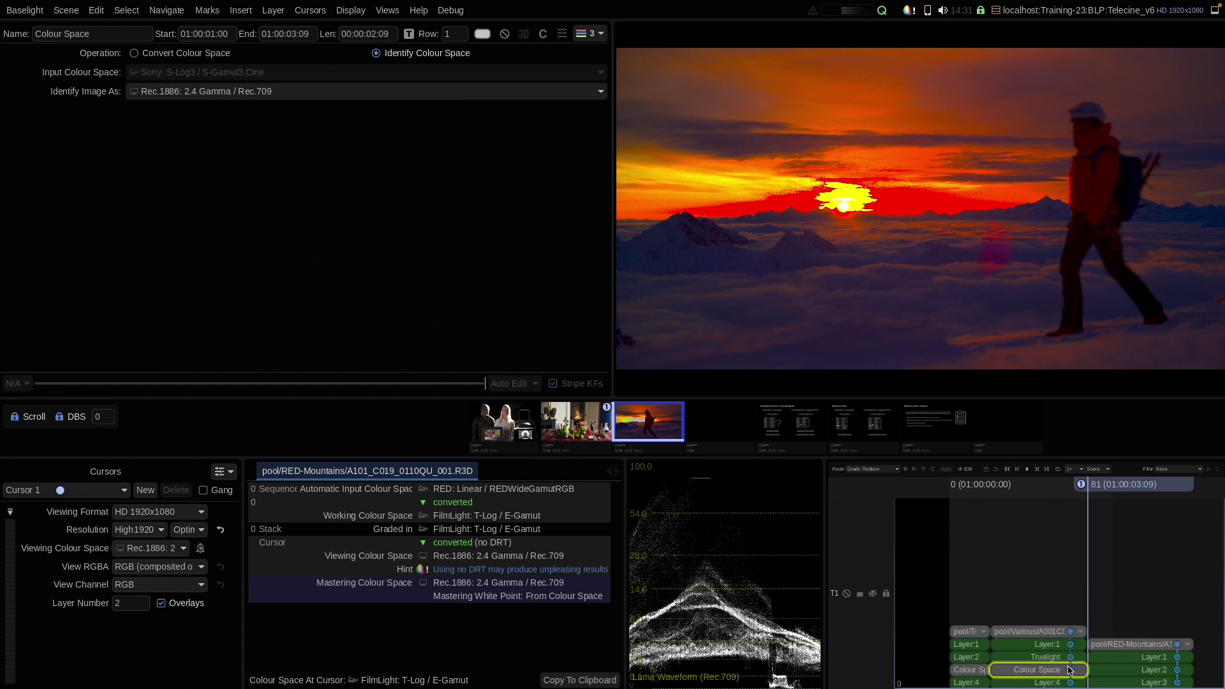
click(1149, 671)
key(ctrl+v)
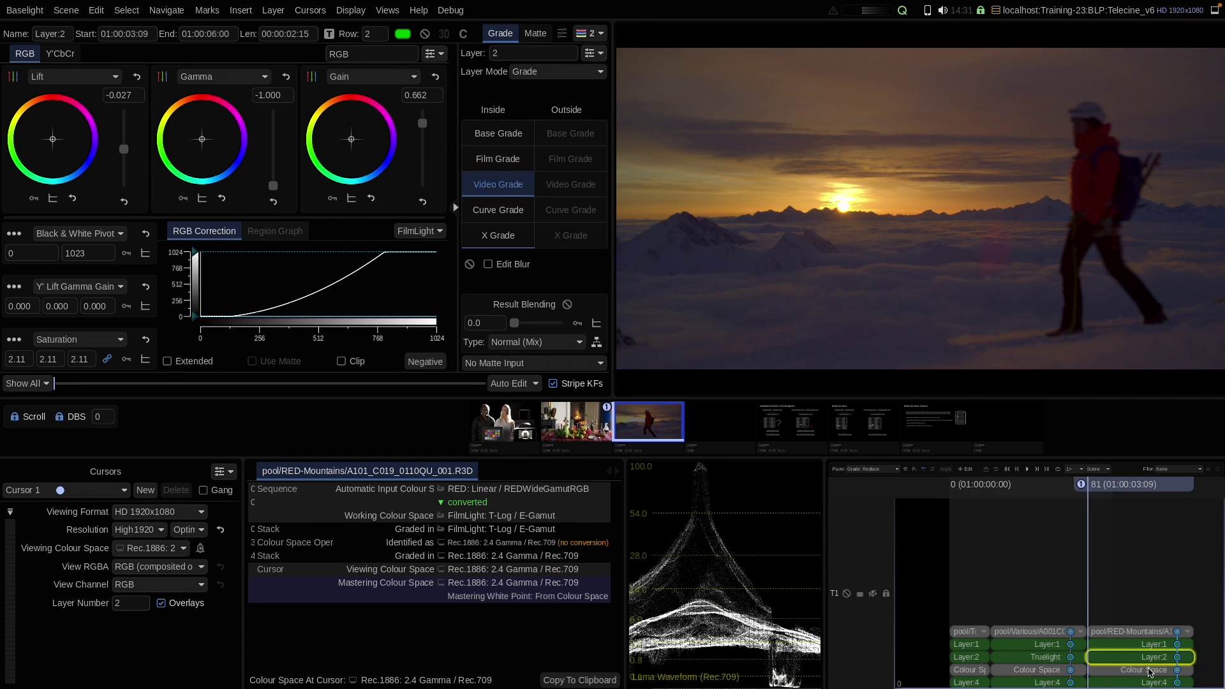
Step: Paste the copied Rec.1886 Colour Space strip directly onto the RED-Mountains source clip
click(1116, 646)
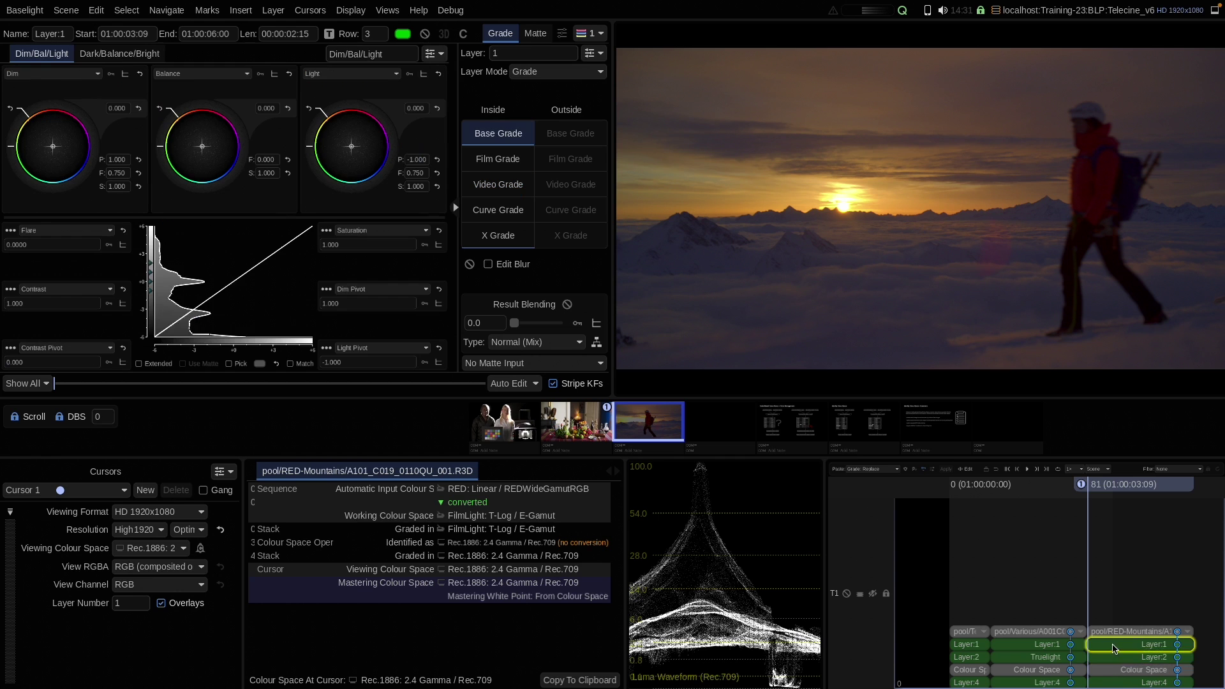
click(1110, 686)
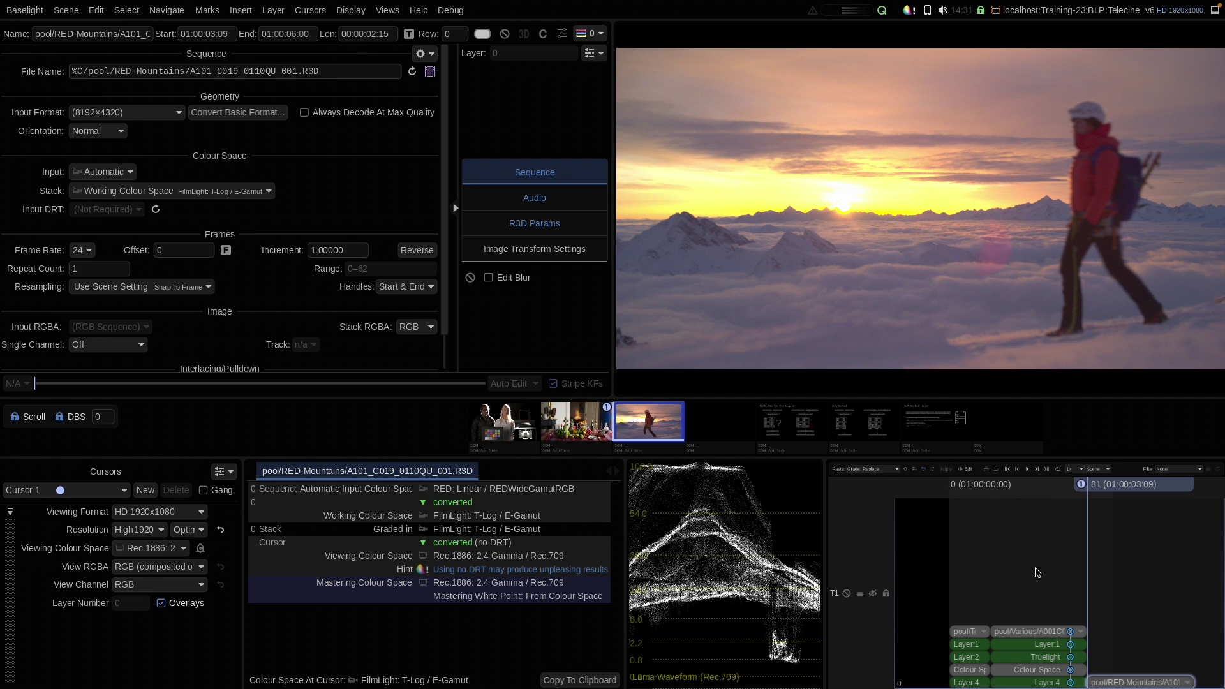
click(1028, 671)
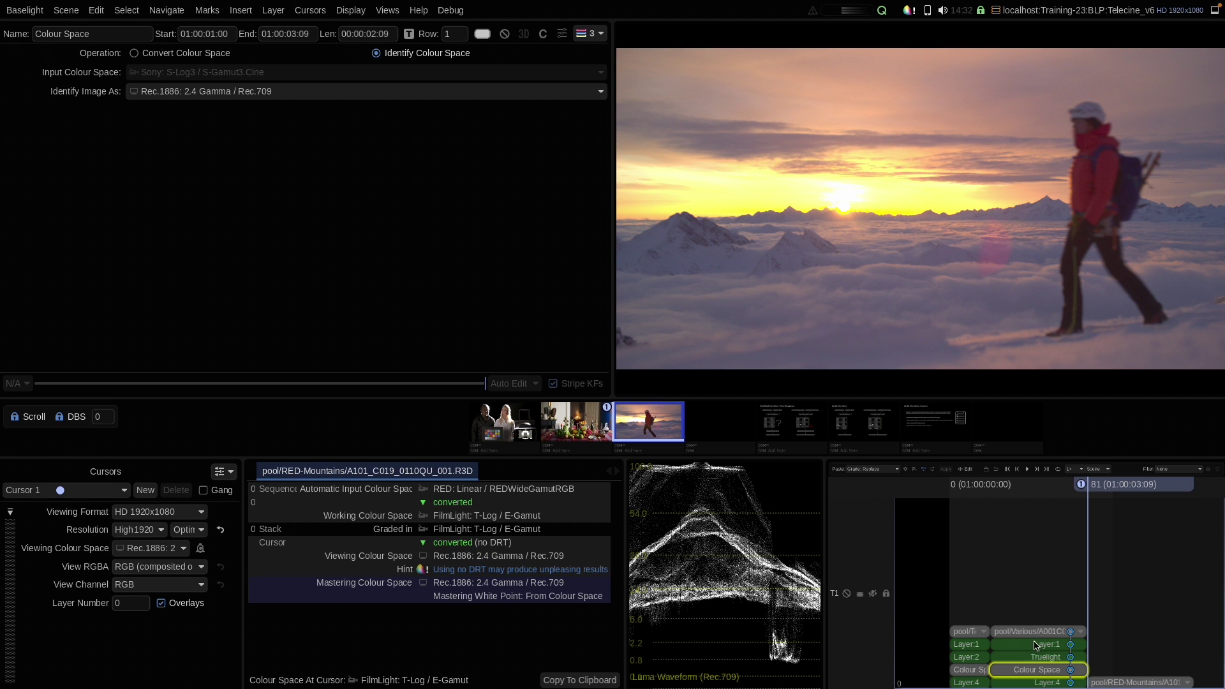
click(1117, 683)
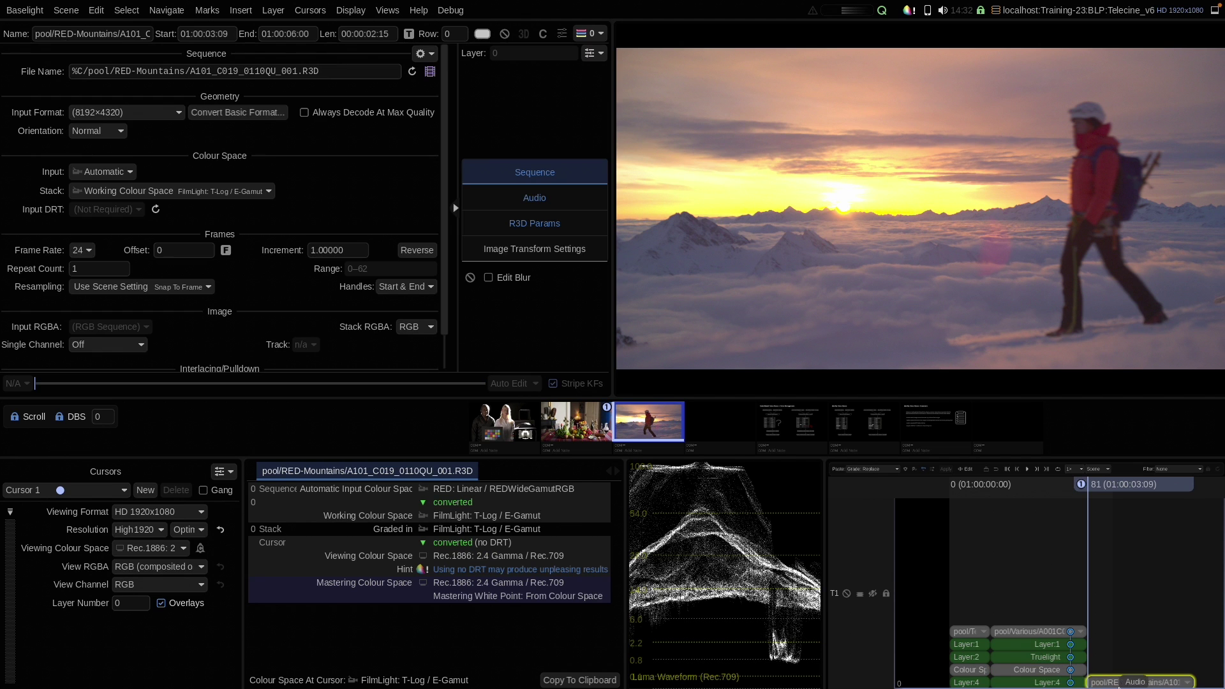
key(ctrl+v)
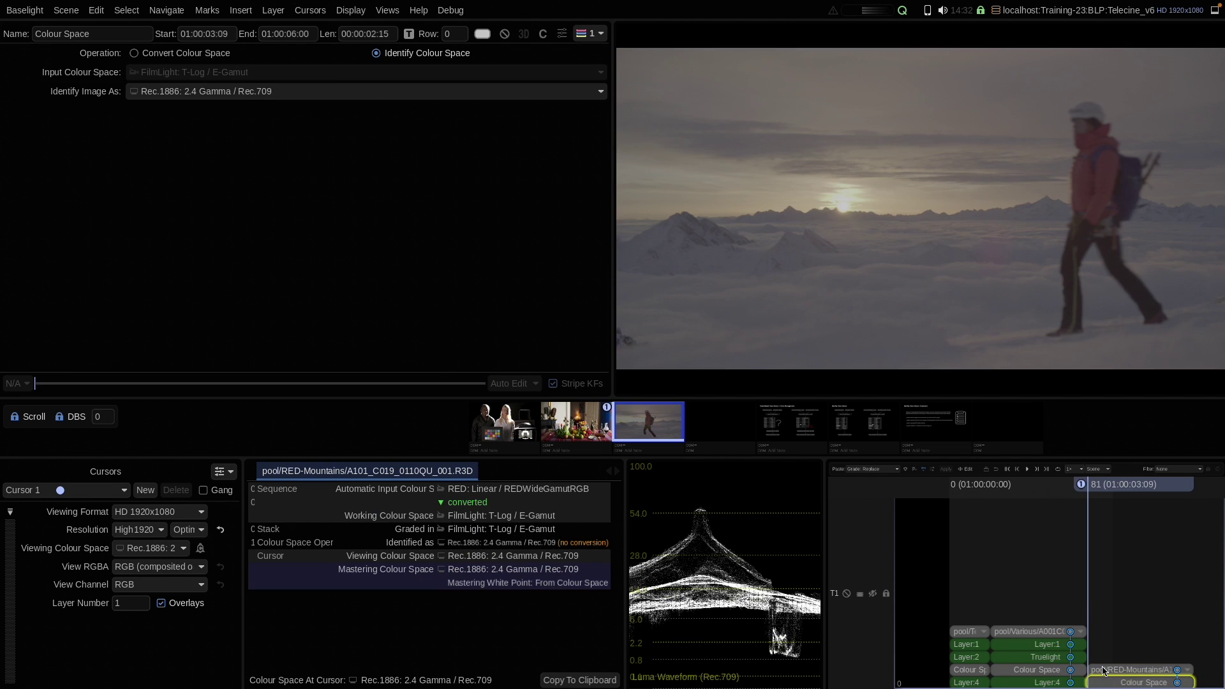
Step: Tag the mountain shot's Colour Space strip with the No Bypass strip category
right_click(1114, 681)
mouse_move(1117, 647)
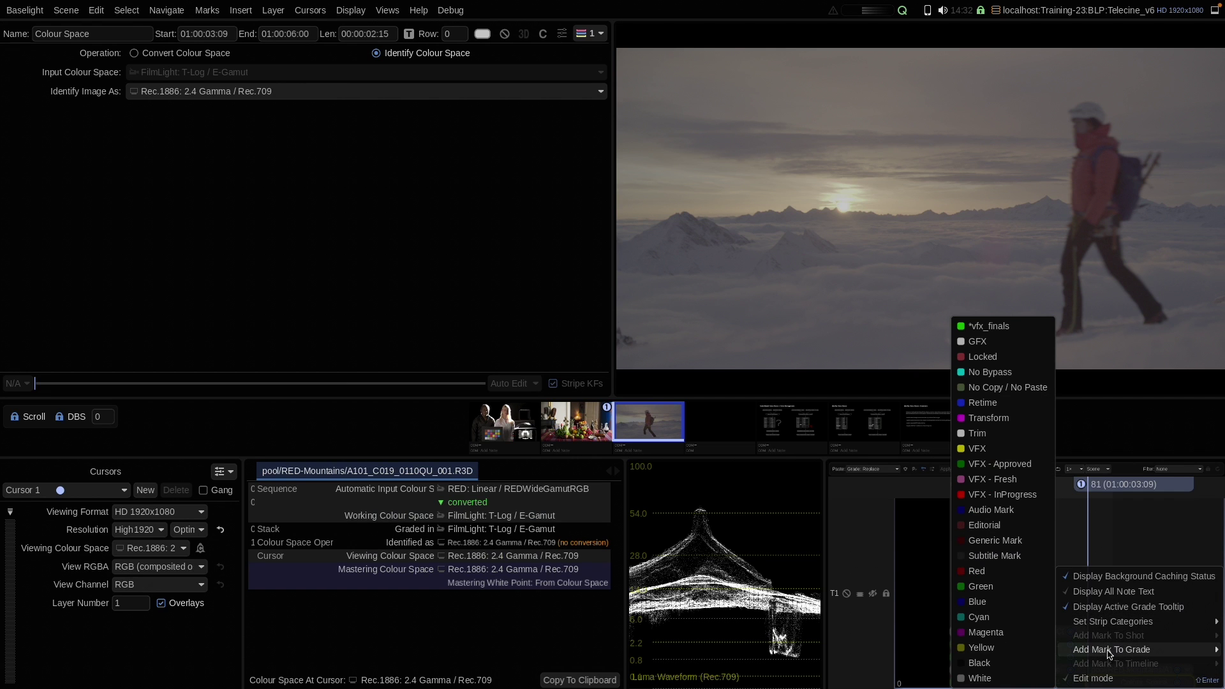
mouse_move(1114, 622)
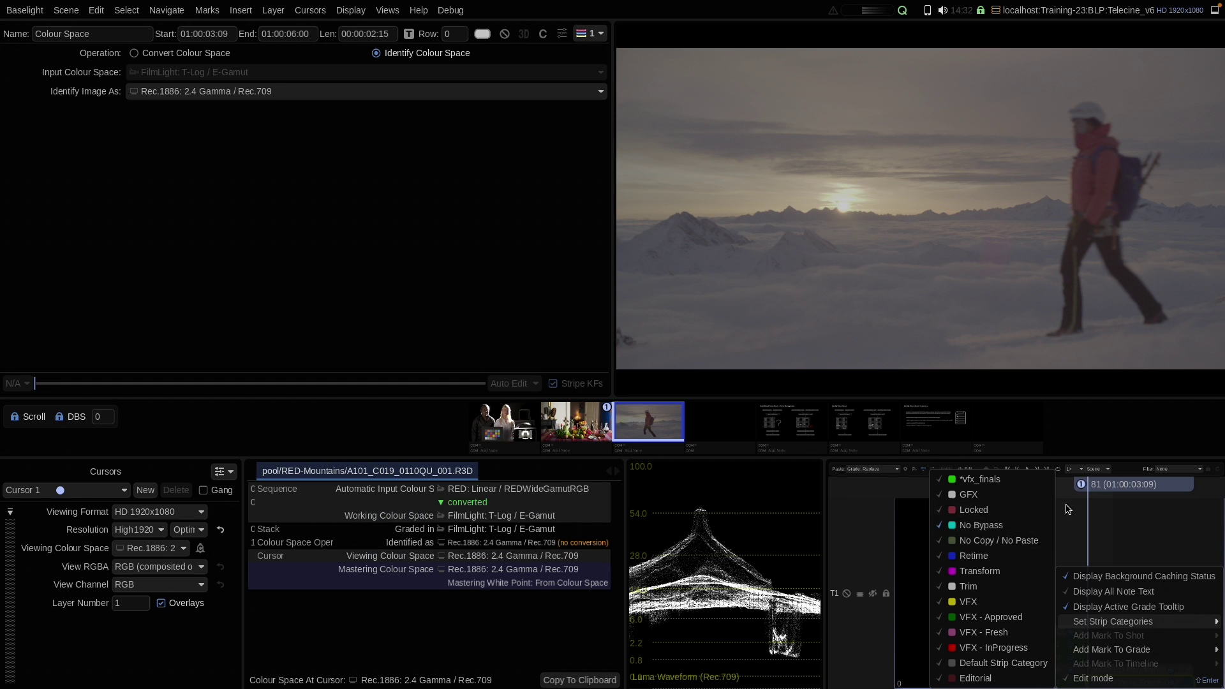
click(982, 532)
Step: Confirm in Preferences > Timeline which categories are listed under Don't bypass strips of category
click(24, 10)
click(30, 74)
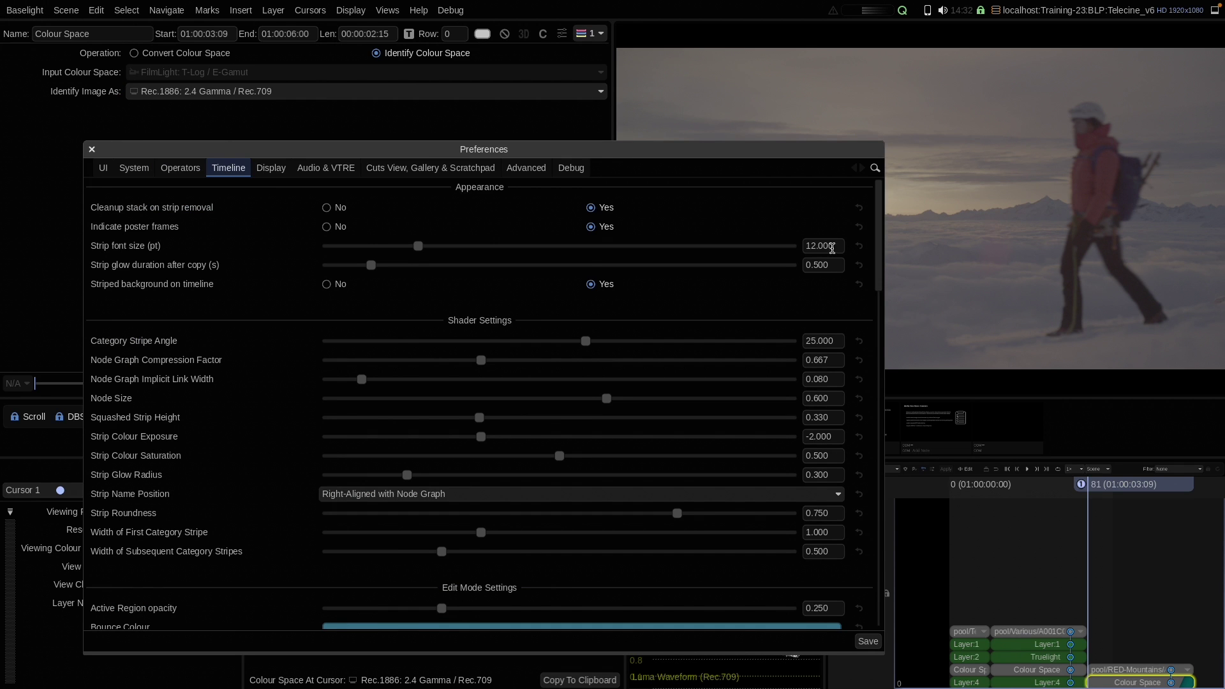
drag(886, 214, 886, 348)
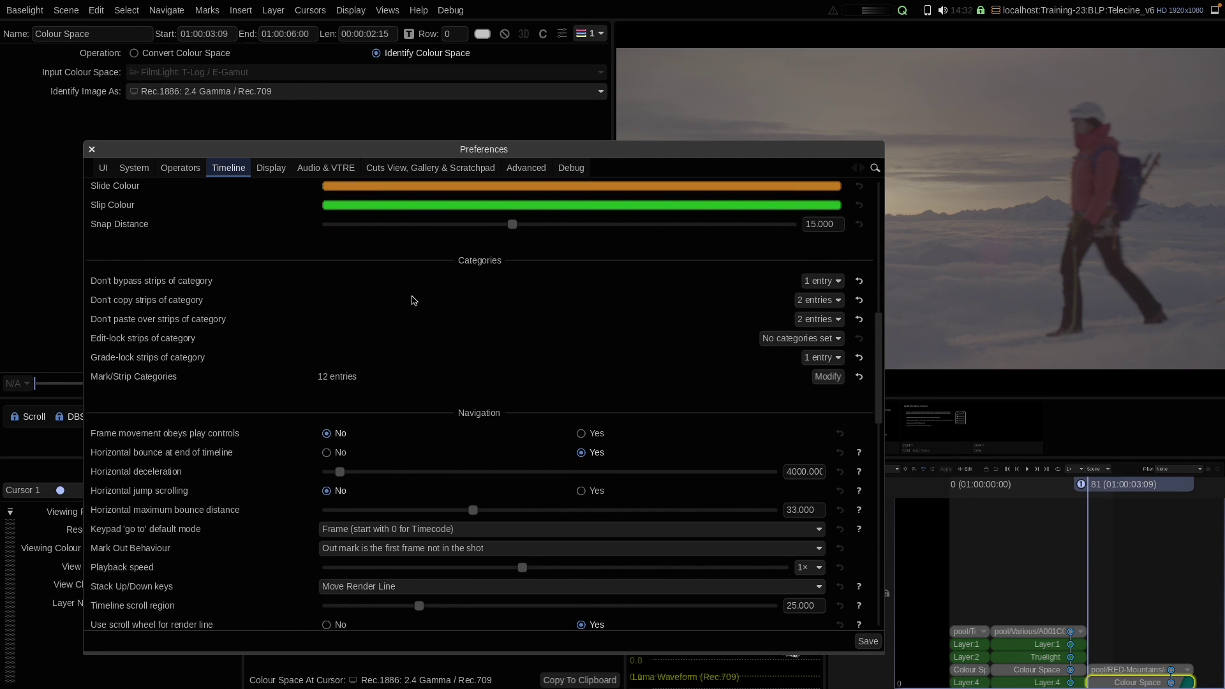
click(820, 281)
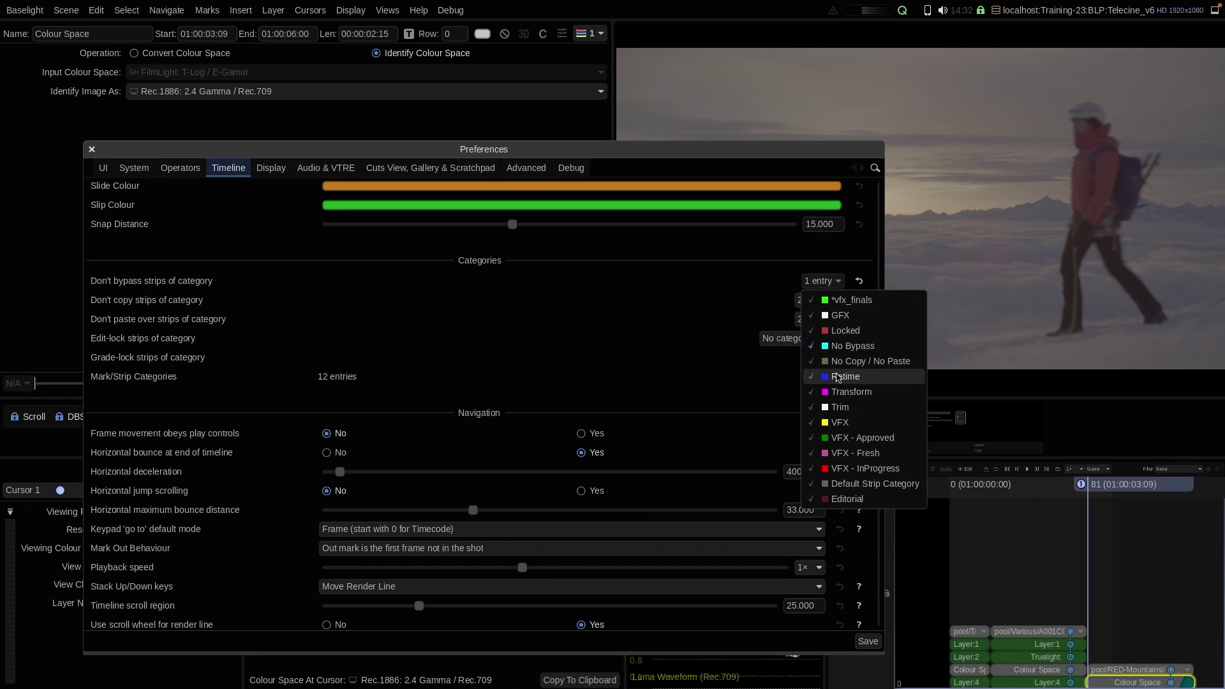
click(827, 281)
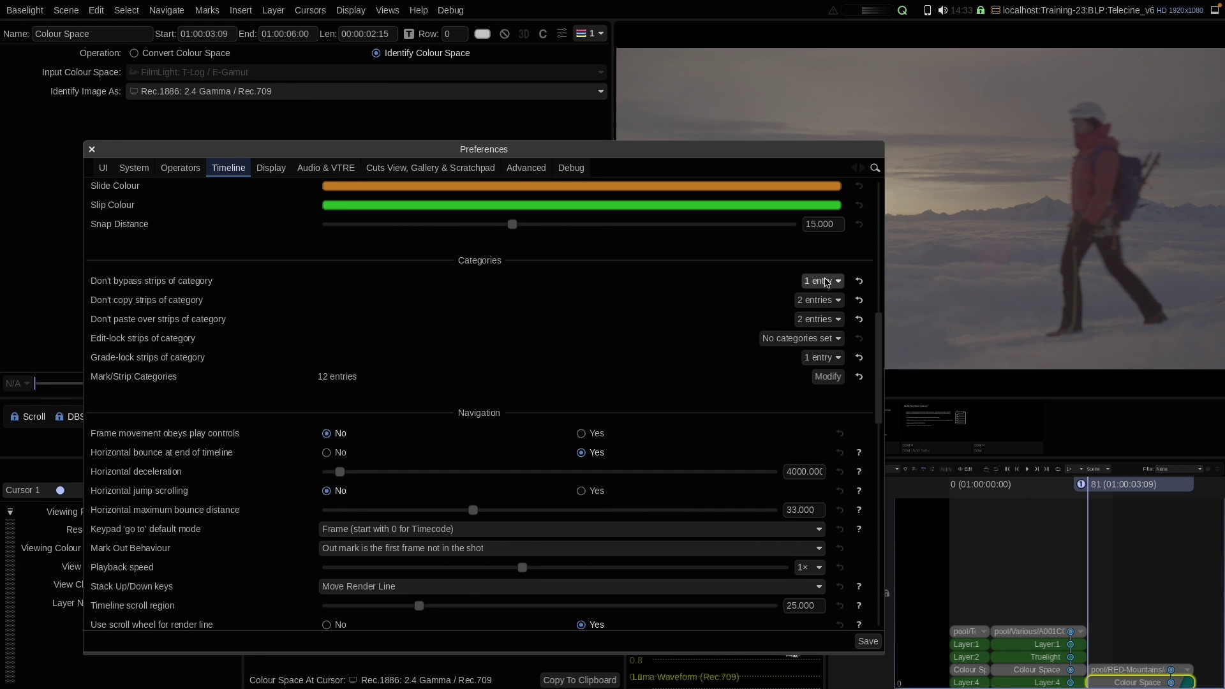
click(91, 151)
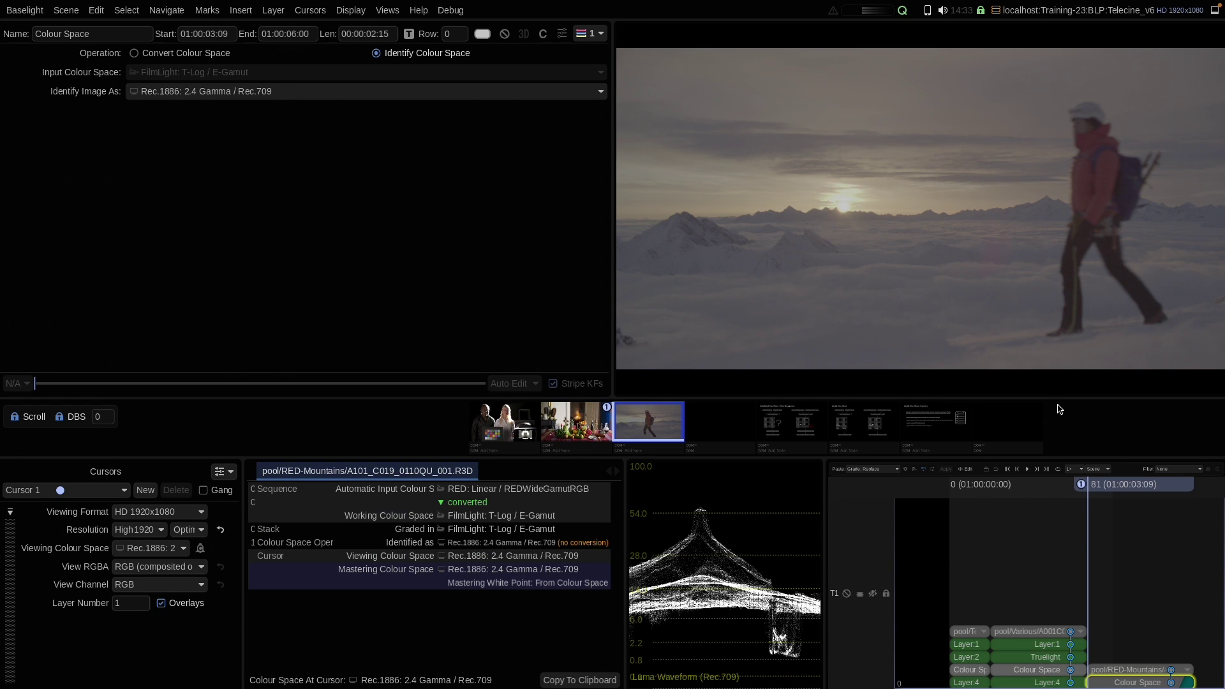
Step: Add a grade layer to the mountain shot and shift its Balance to -0.190
click(1137, 674)
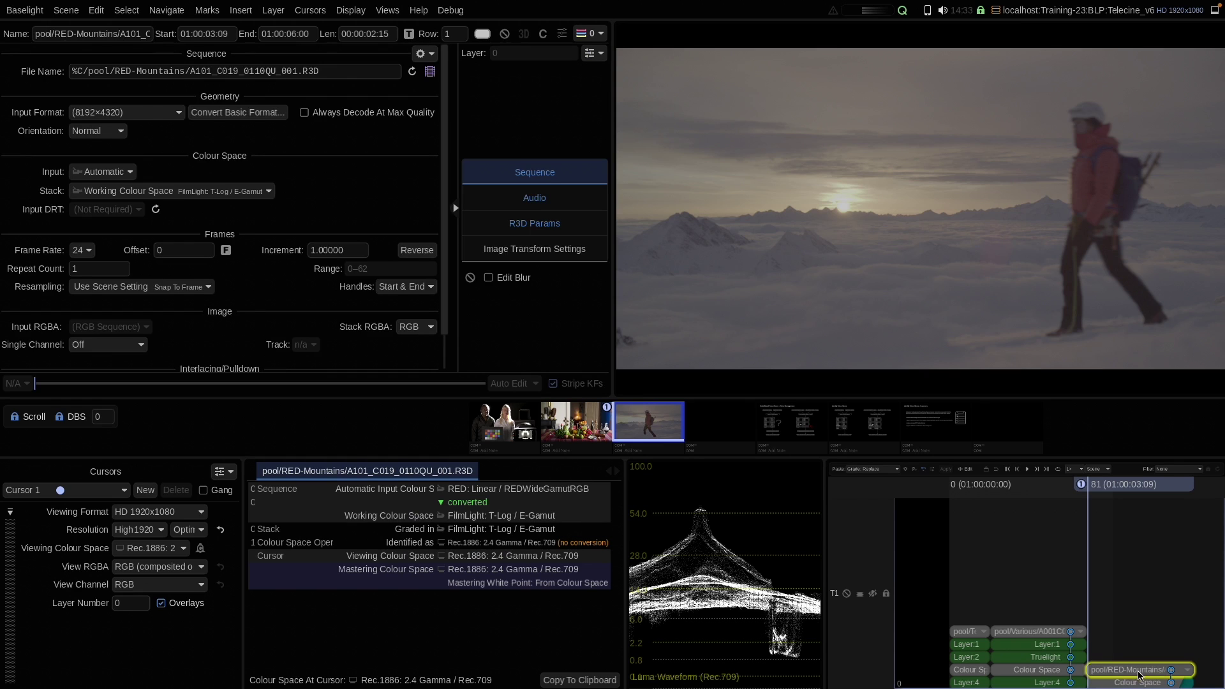
key(Insert)
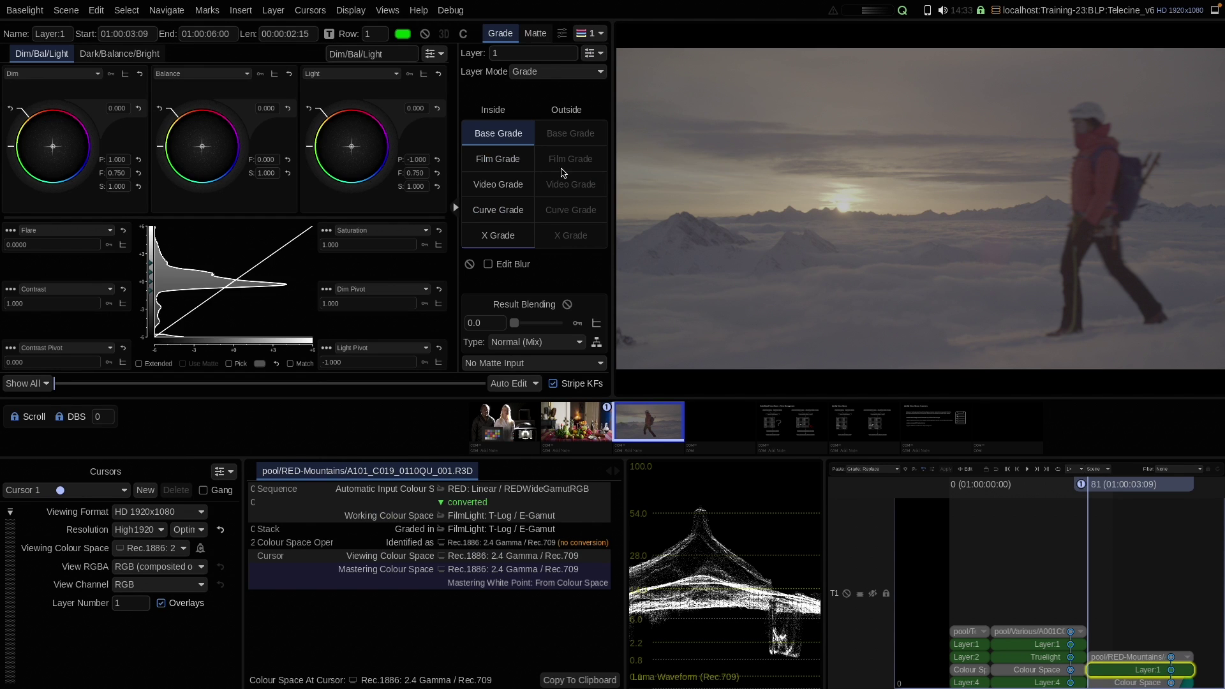
mouse_move(267, 109)
mouse_down()
mouse_move(283, 93)
mouse_move(230, 116)
mouse_up()
Step: Add another Video Grade layer with gamma -1.000, gain 0.848 and saturation 1.93
key(Insert)
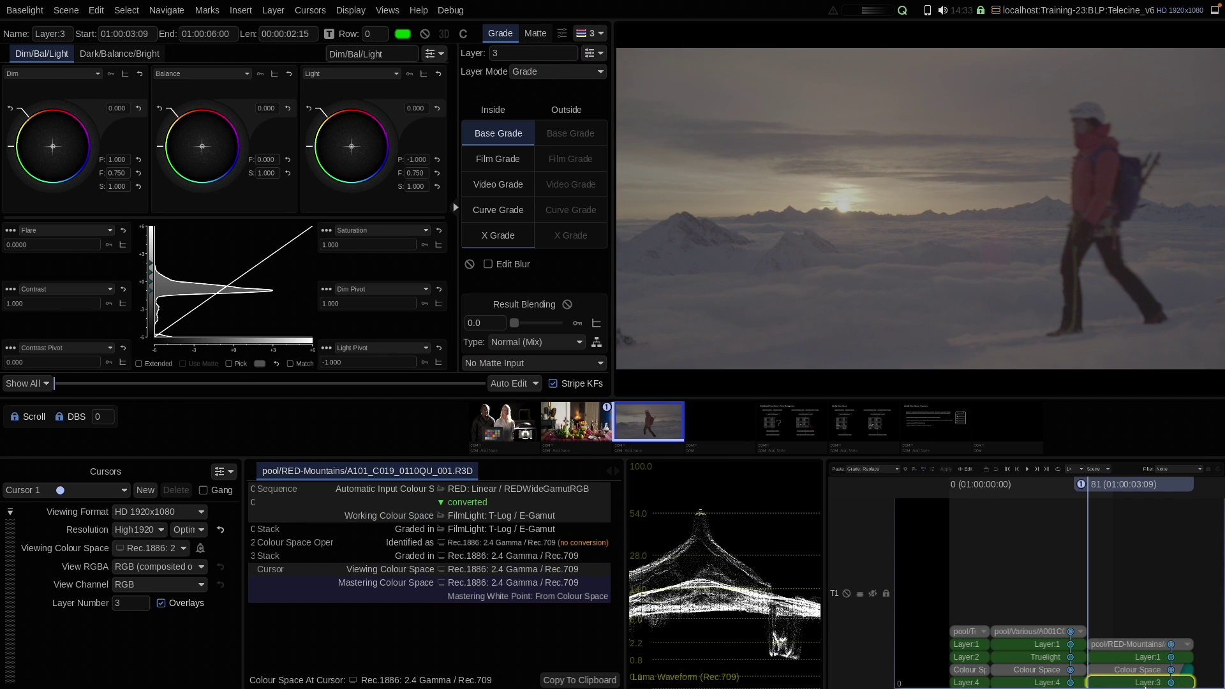
click(484, 184)
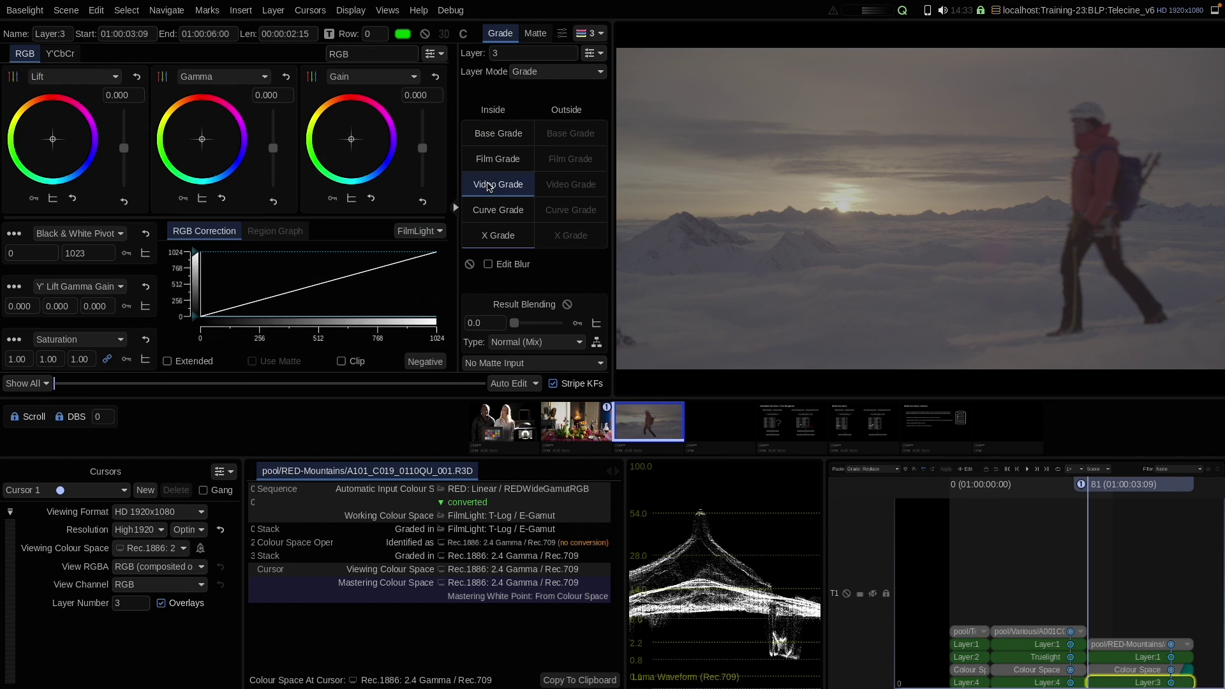
drag(273, 152, 273, 186)
drag(421, 148, 422, 116)
click(80, 359)
text(1.62)
key(Return)
text(1.93)
key(Return)
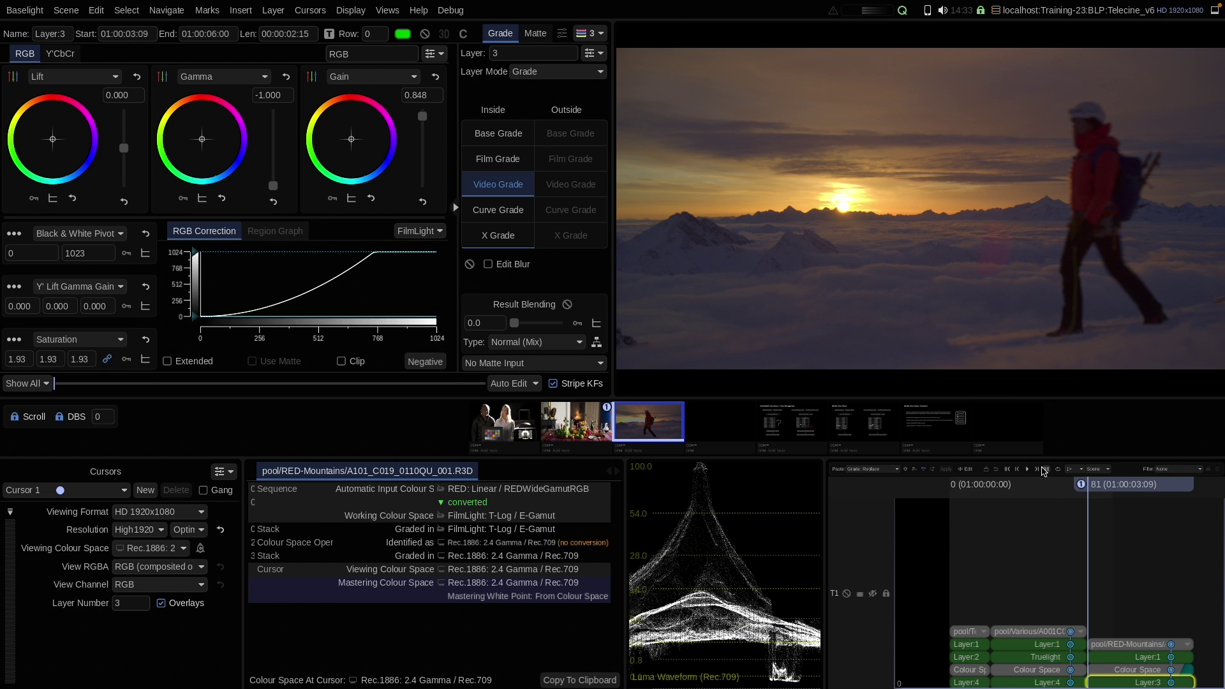
Step: Bypass the grades to compare with the log image, then move the playhead to frame 88
key(ctrl+b)
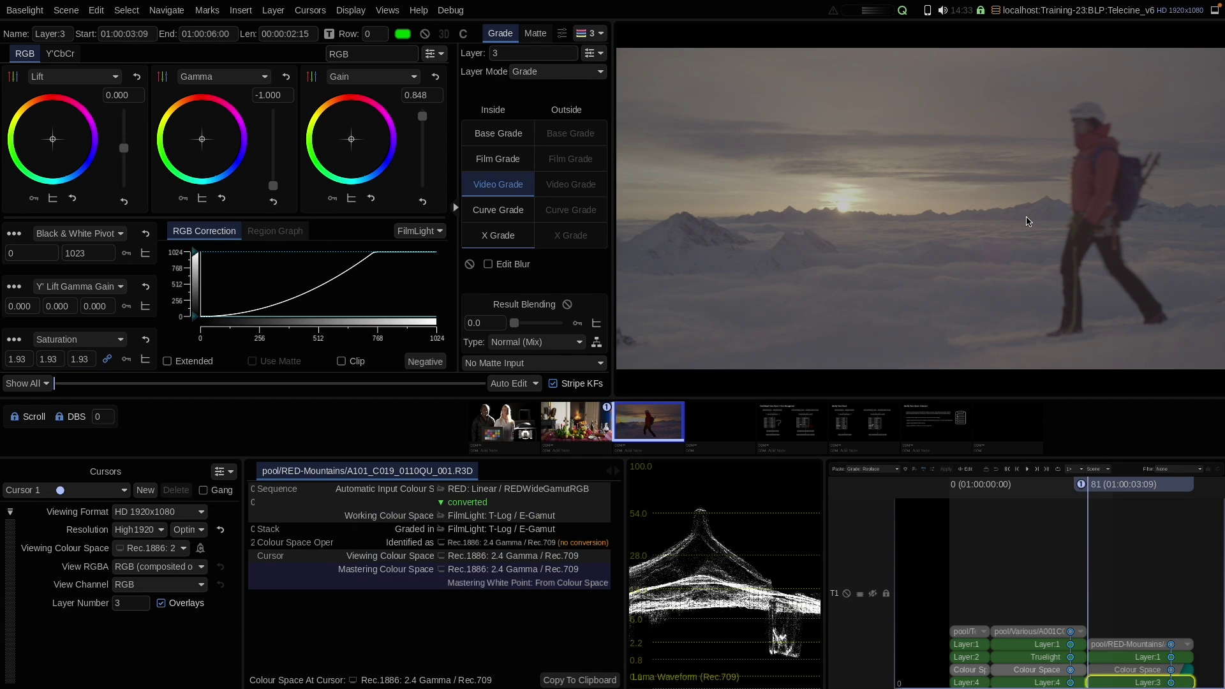
click(1140, 670)
click(1136, 682)
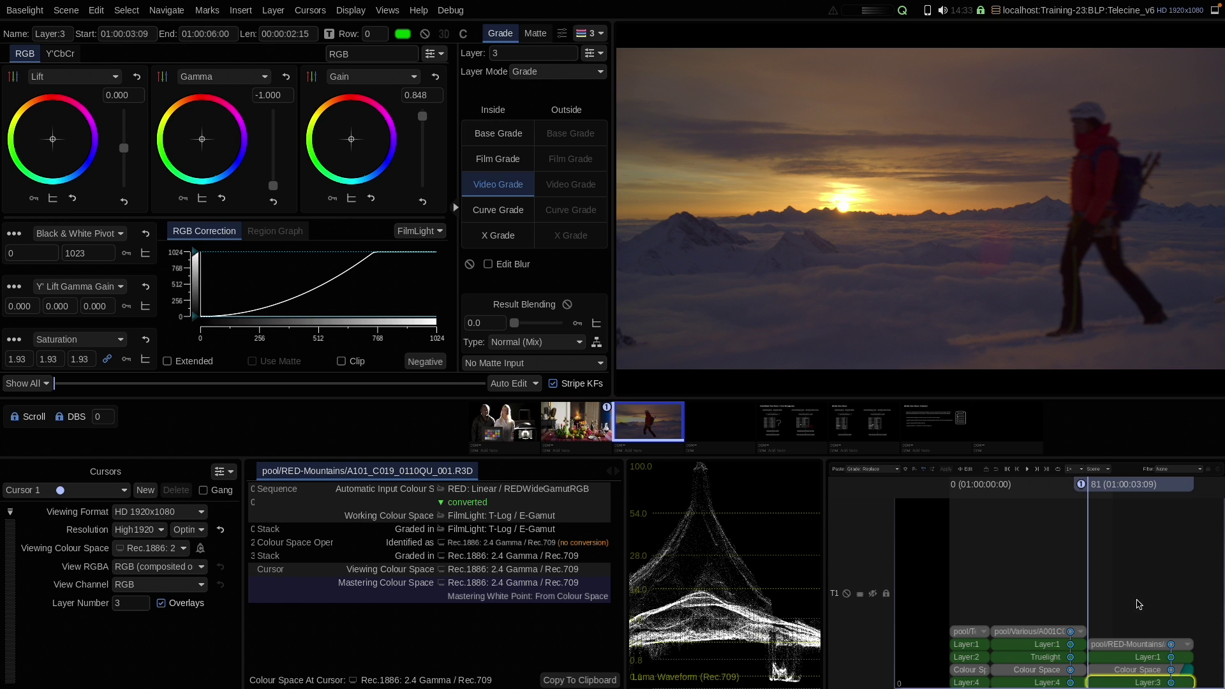
drag(1143, 557, 1133, 553)
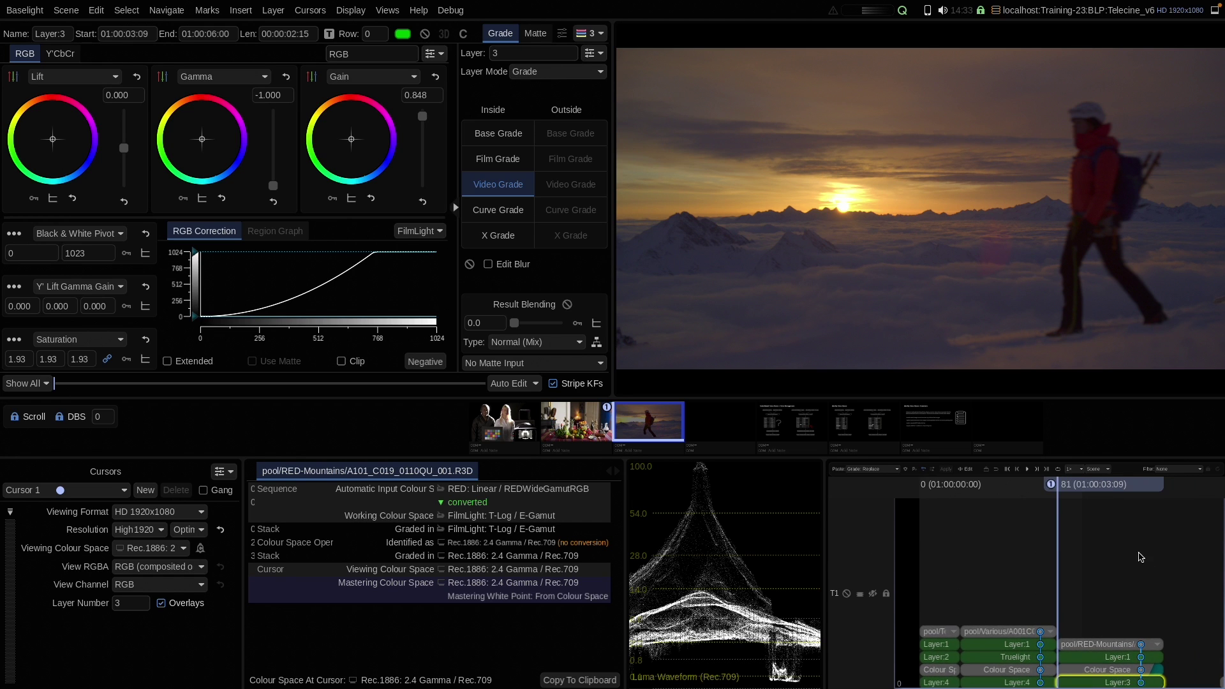
scroll(1135, 553, up, 3)
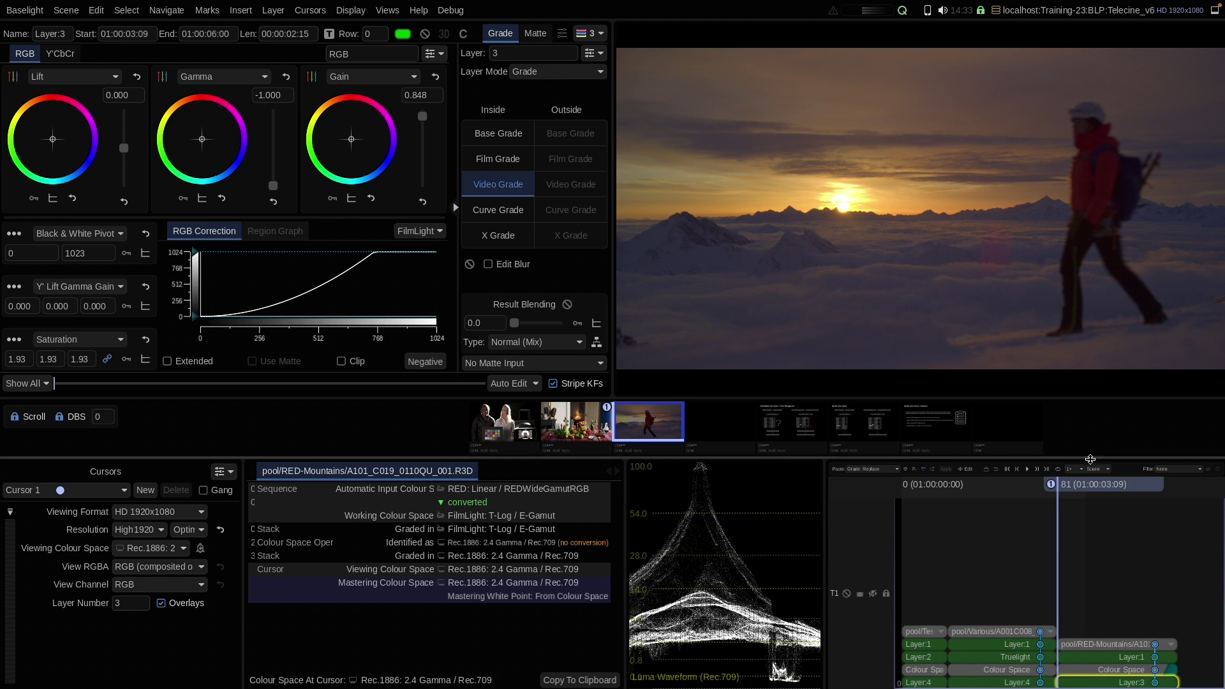
drag(1087, 490, 1098, 492)
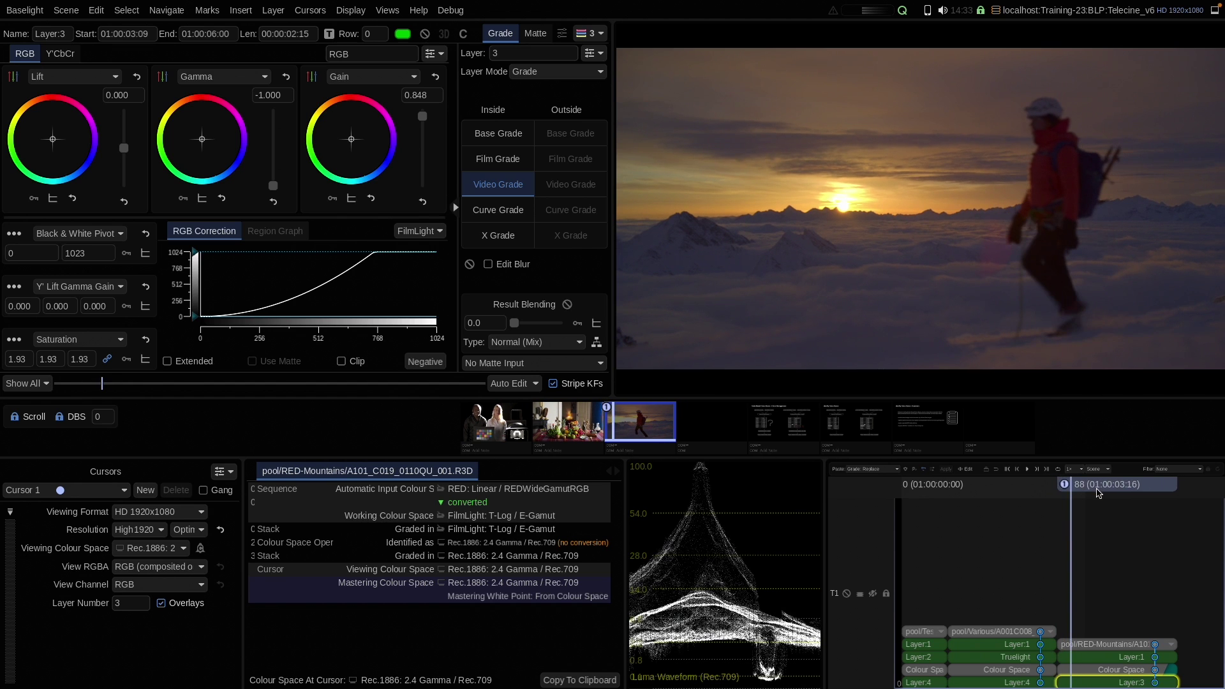
Step: Raise the fruit shot's Colour Space strip two layers so it sits at the top, above Truelight
click(1020, 670)
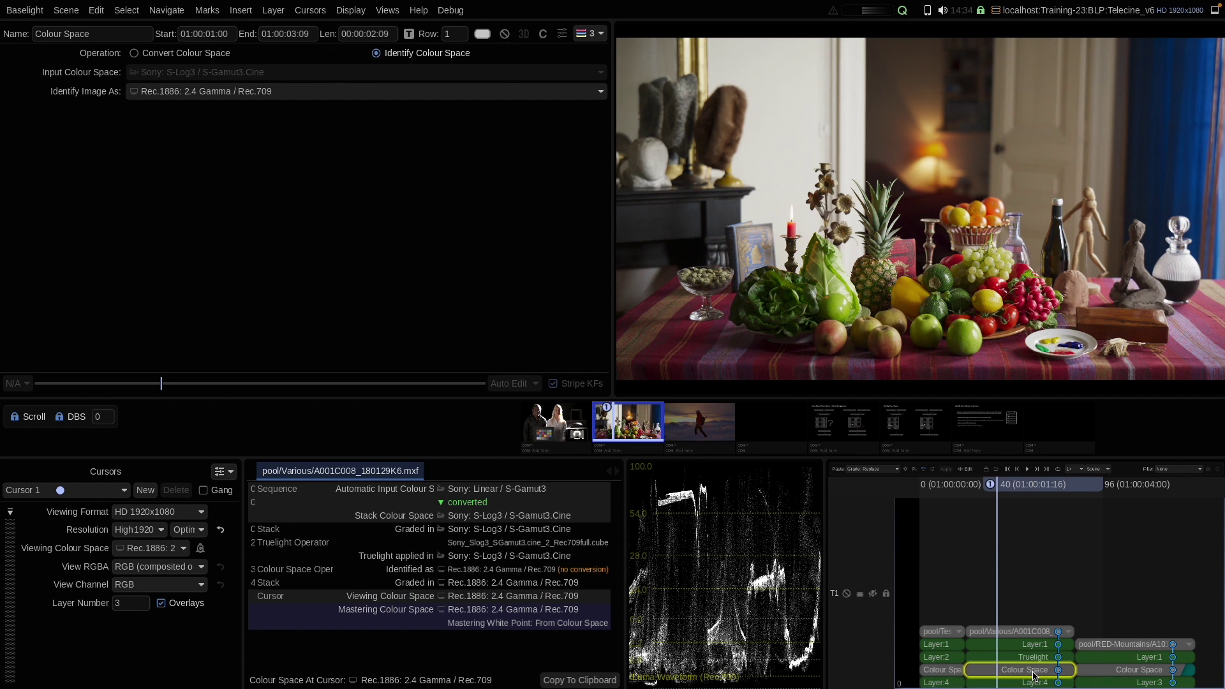
key(alt+Up)
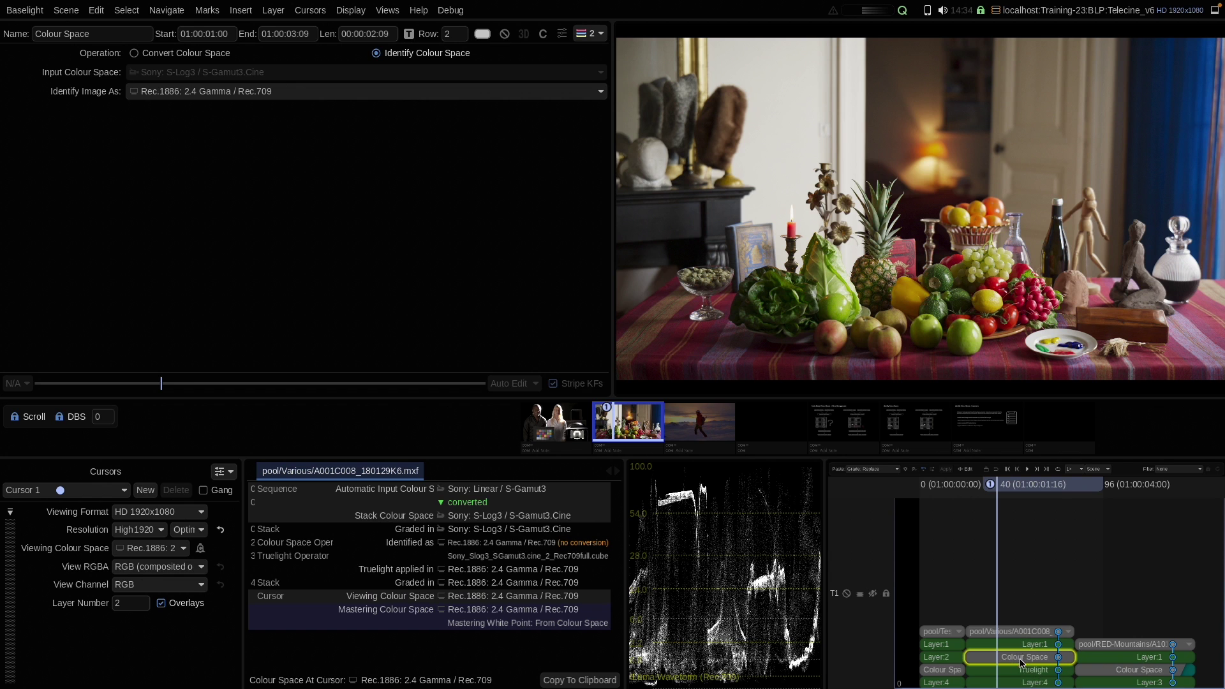
key(alt+Up)
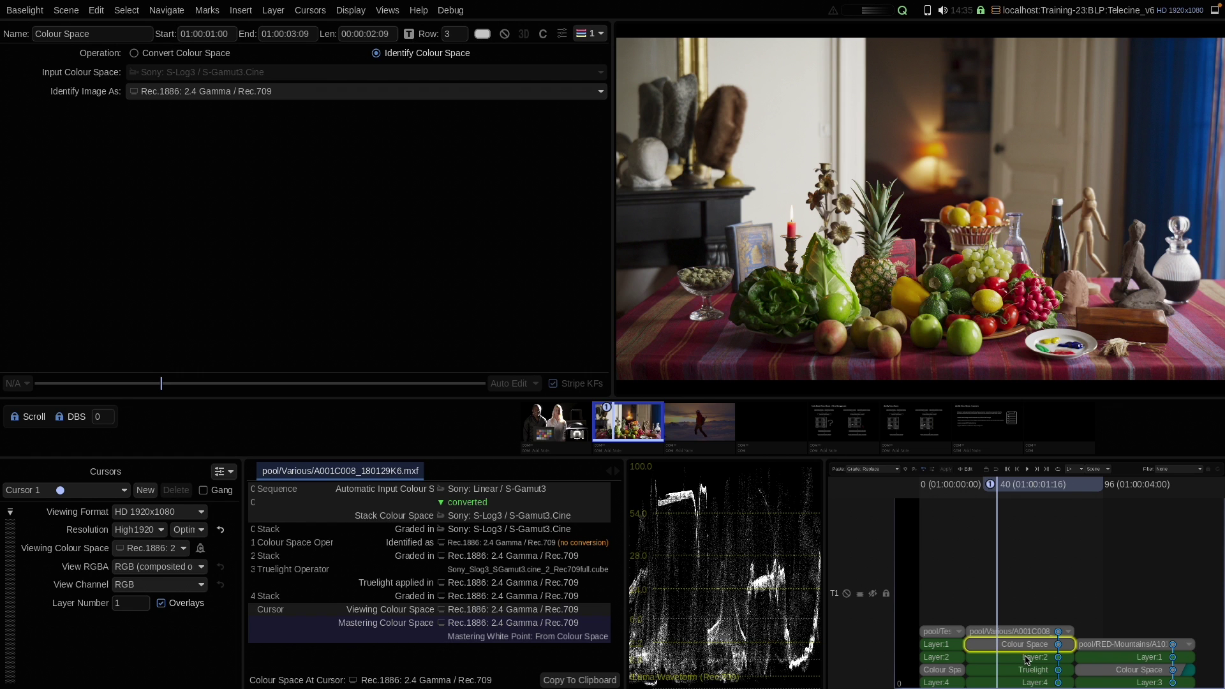
click(1027, 659)
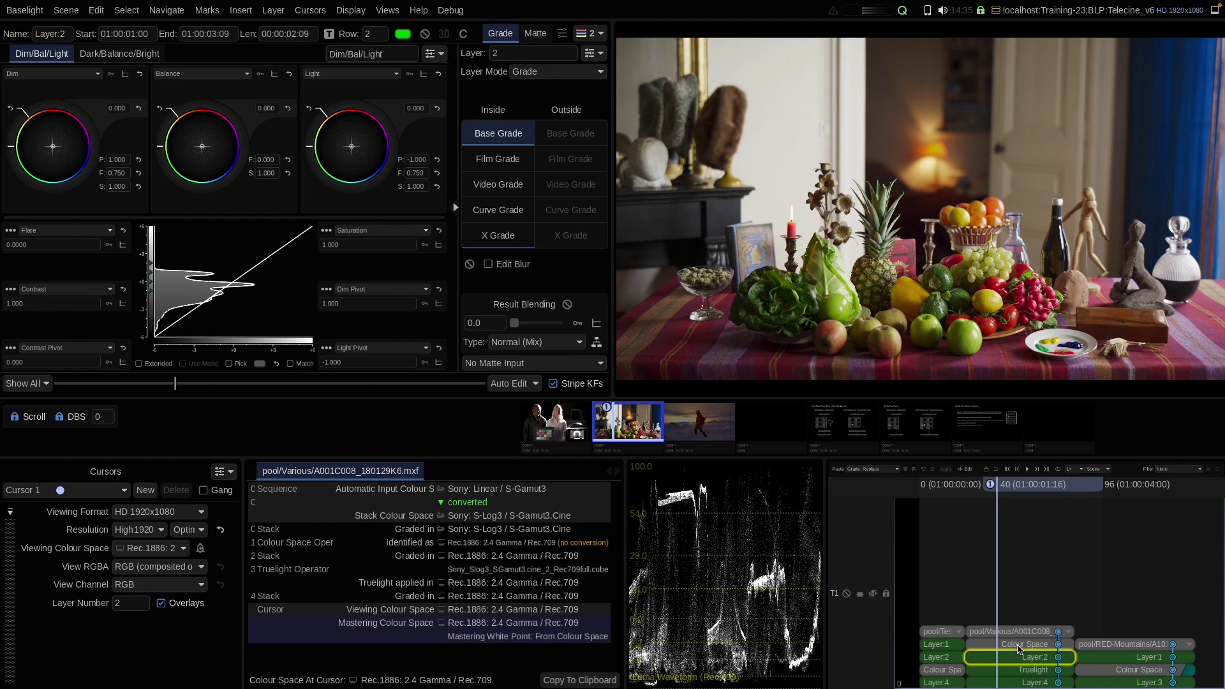
click(1018, 645)
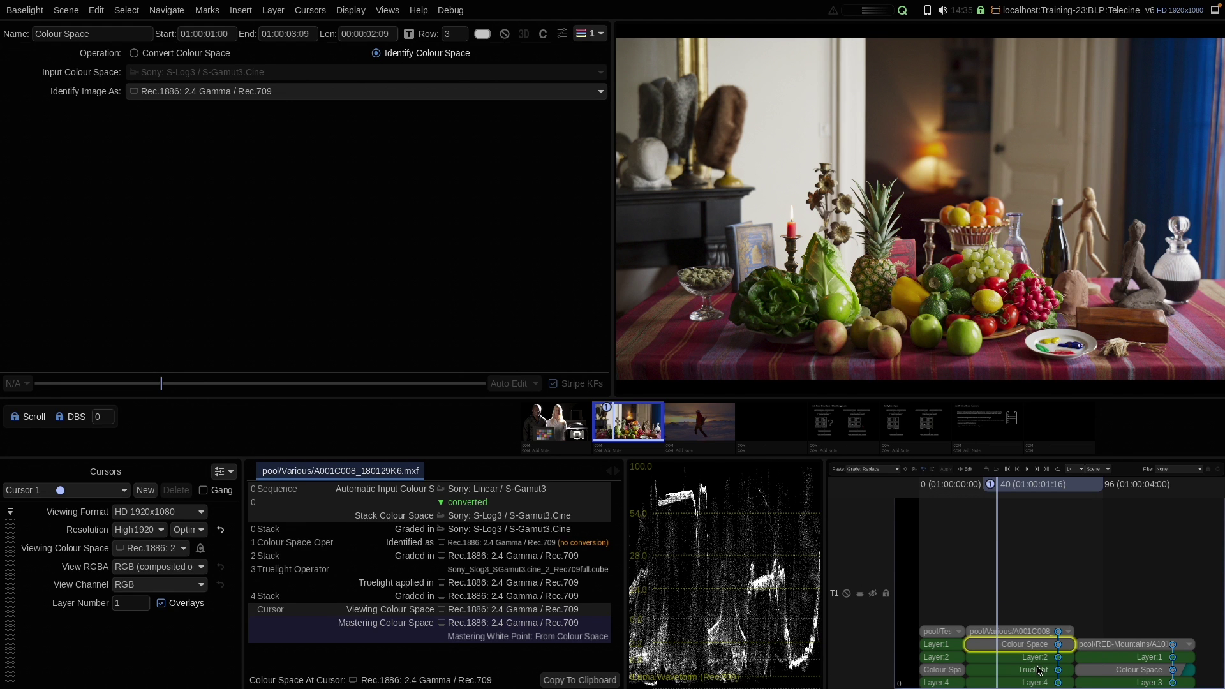
Step: Delete the fruit shot's Truelight strip and insert a LUT layer in its place
click(1038, 669)
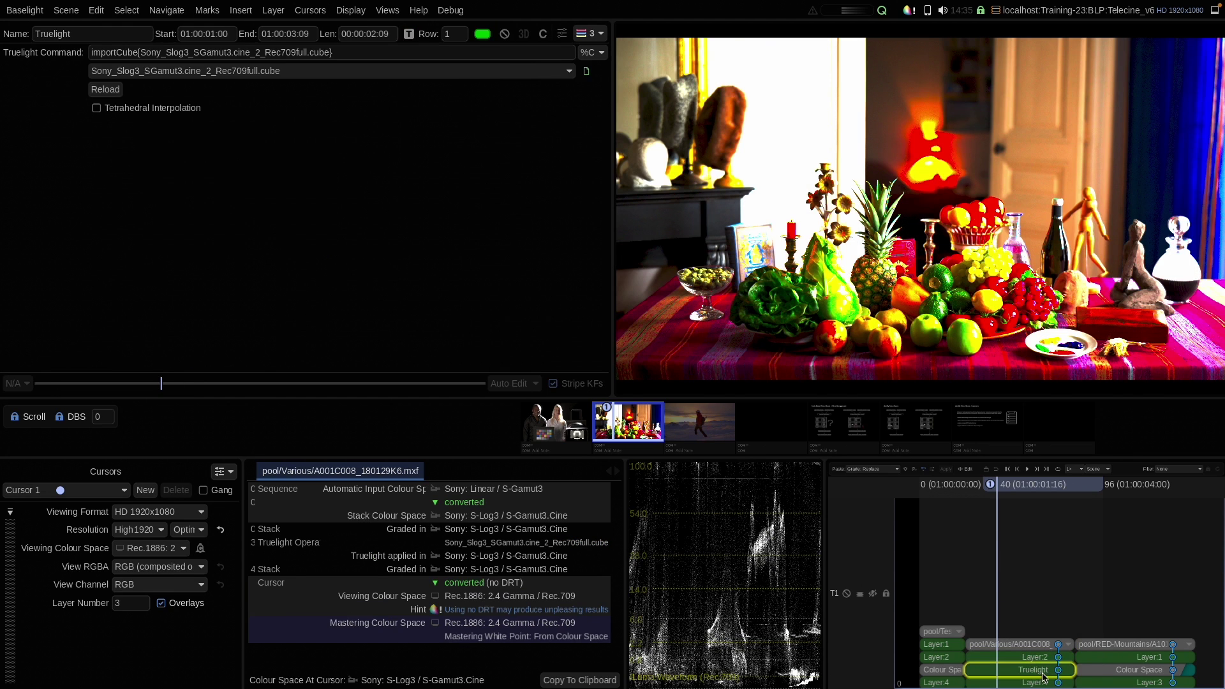
key(Delete)
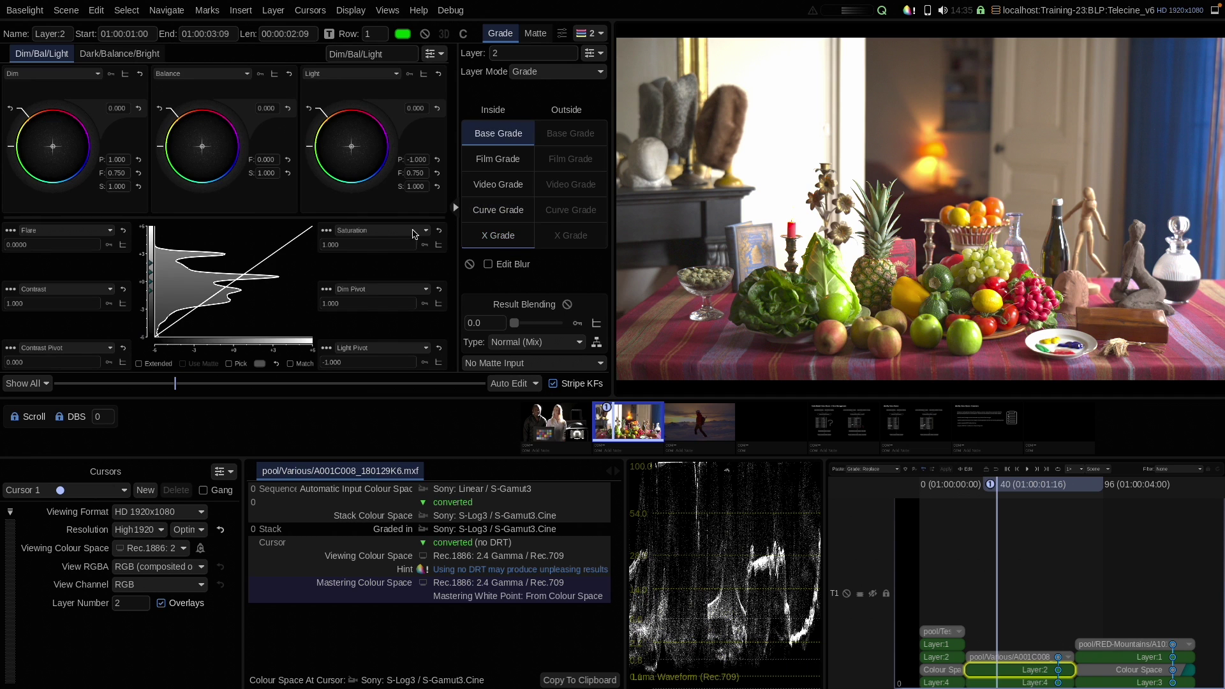
click(241, 11)
mouse_move(307, 47)
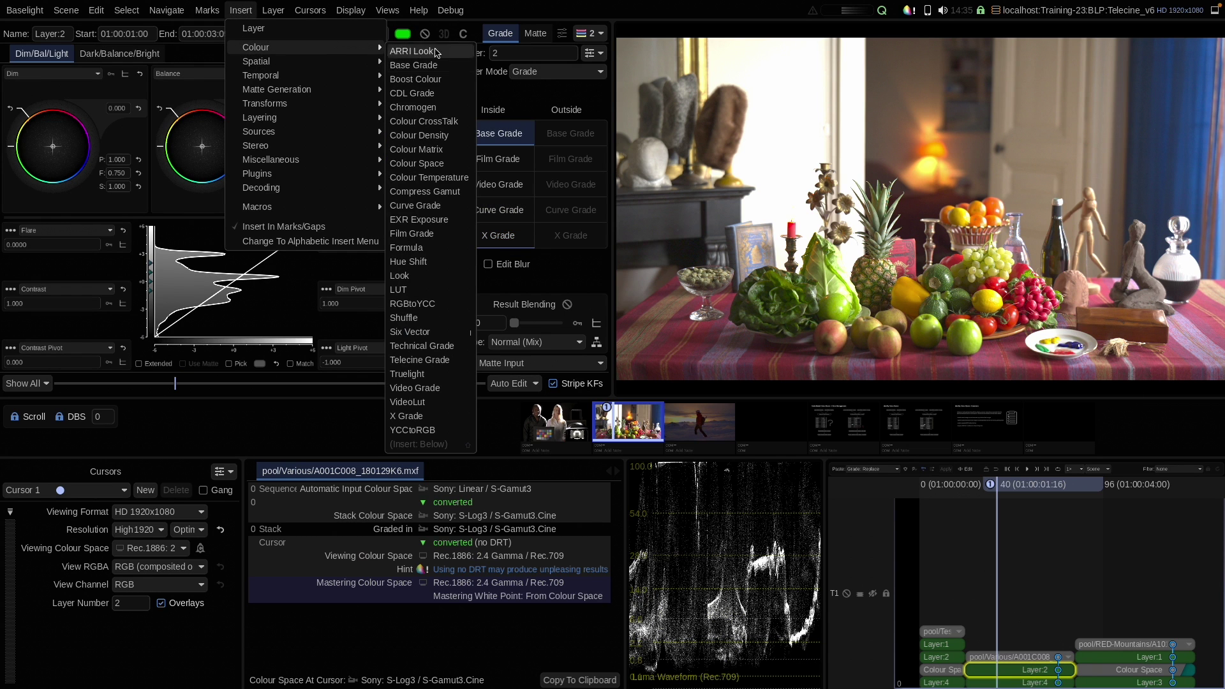
click(408, 290)
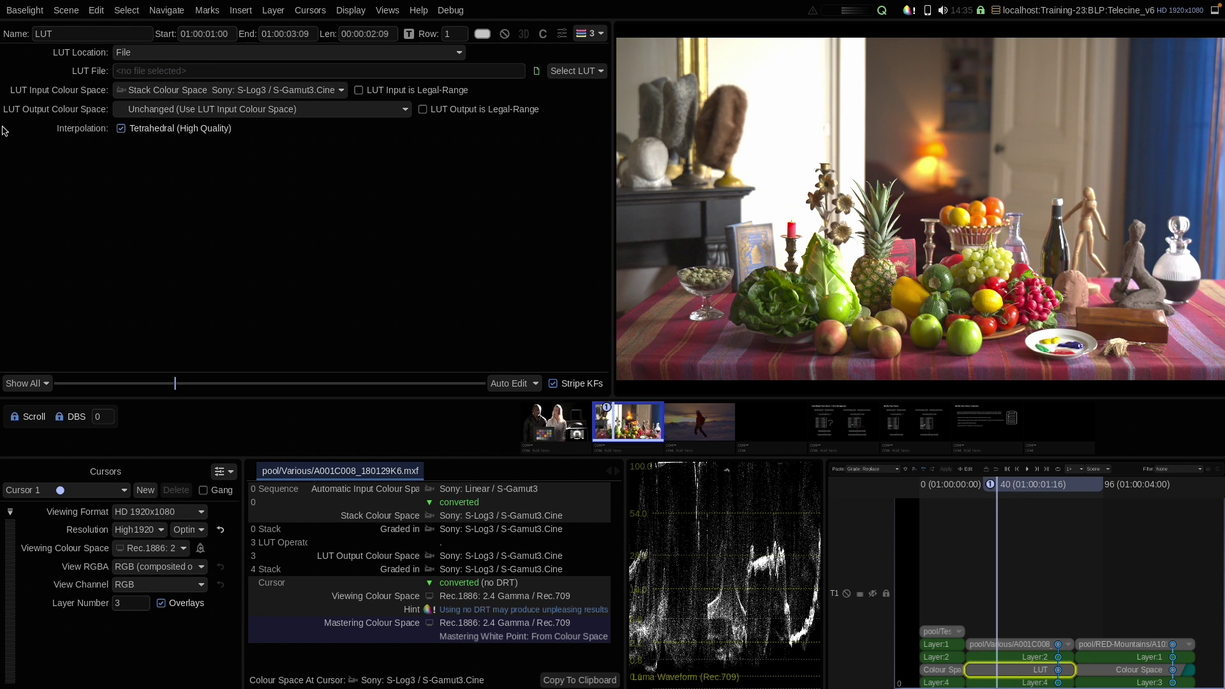
Step: Set the LUT to Stack Colour Space in, Rec.1886: 2.4 Gamma / Rec.709 out, loading Sony_Slog3_SGamut3.cine_2_Rec709full.cube; toggle-check it
click(160, 90)
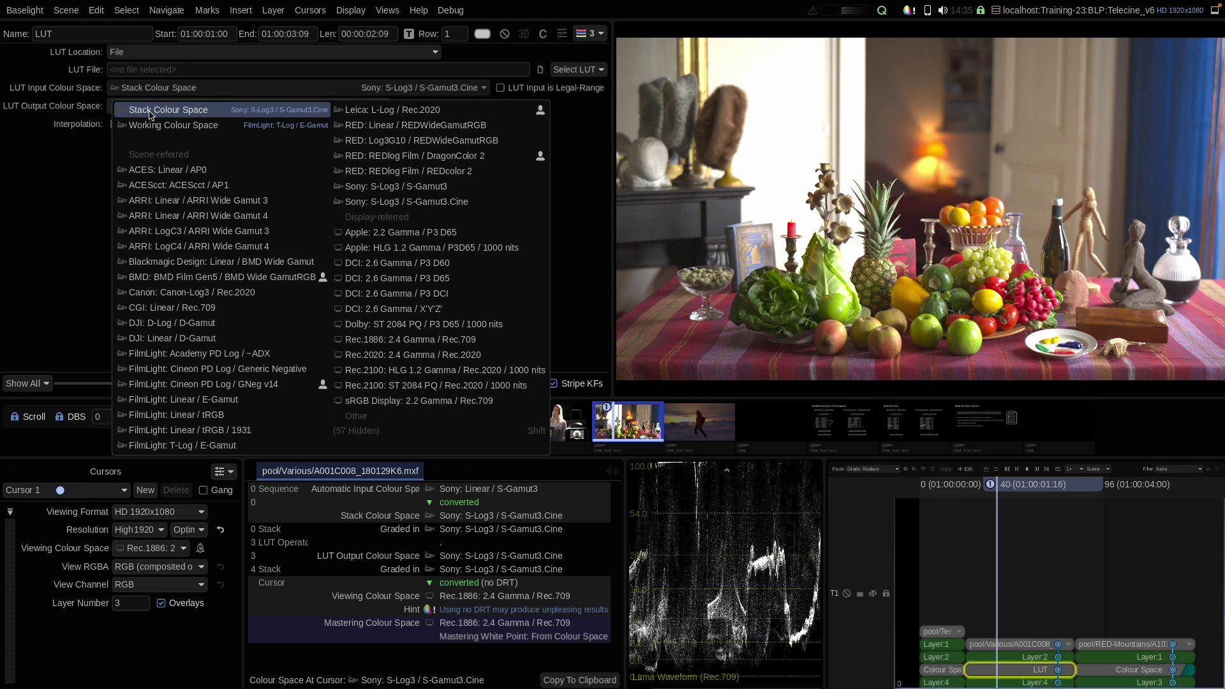
click(173, 113)
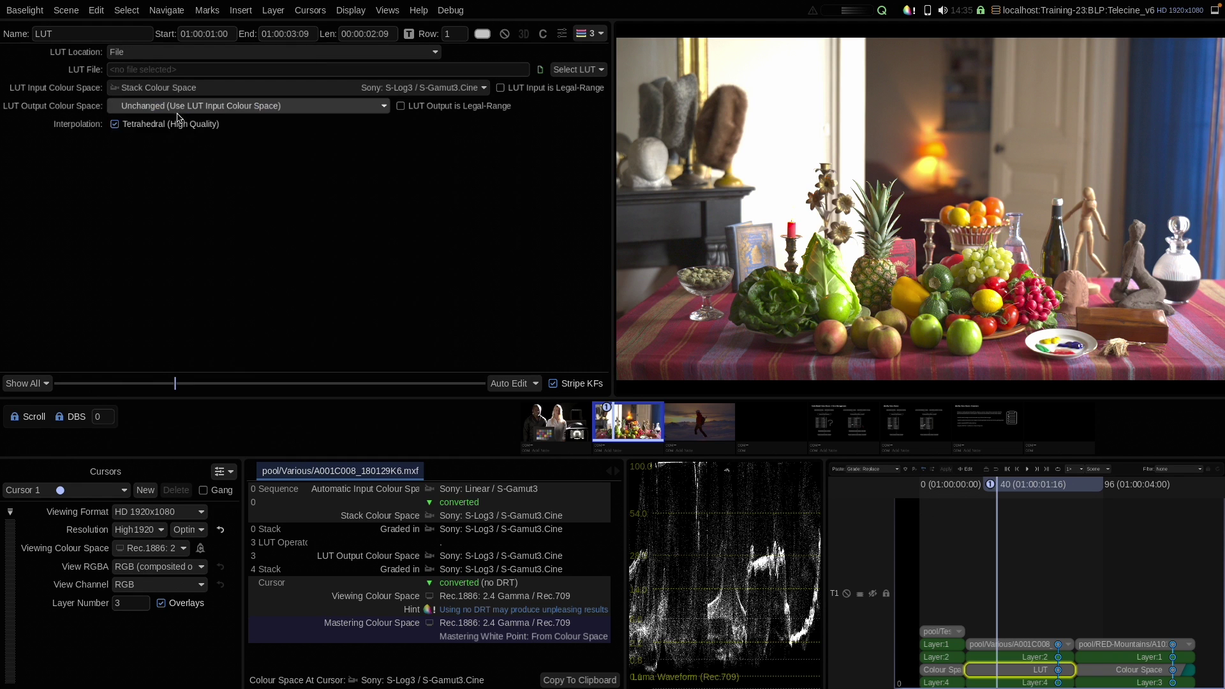
click(154, 106)
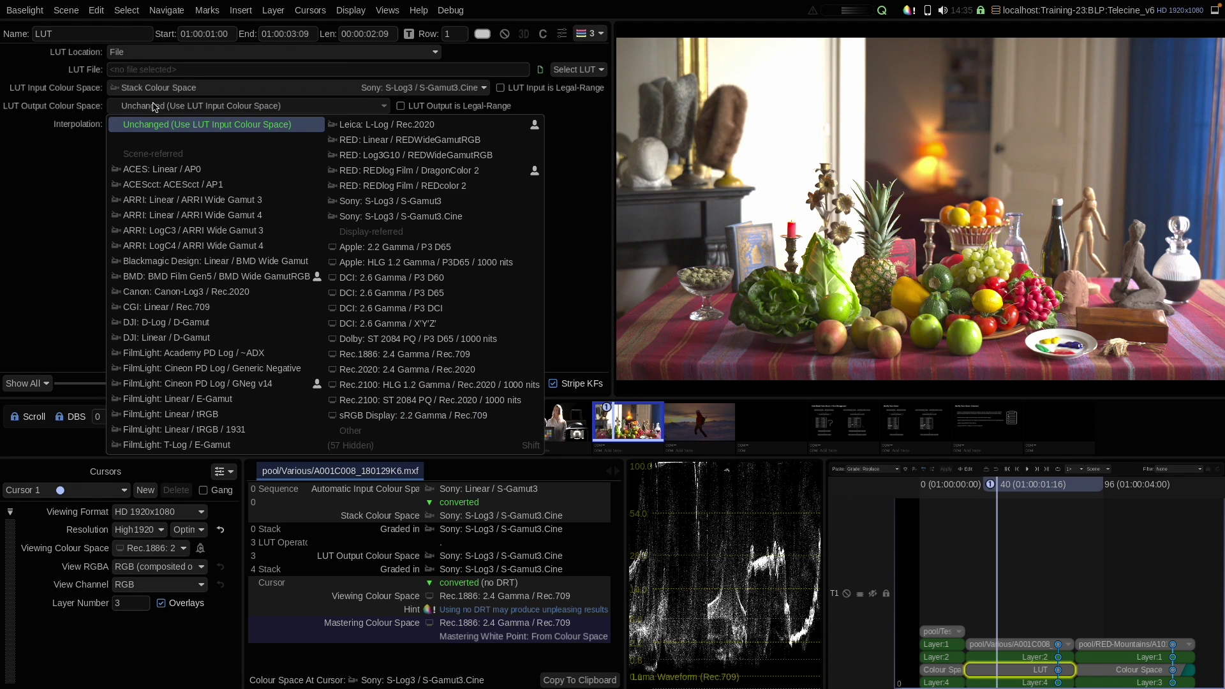
click(386, 356)
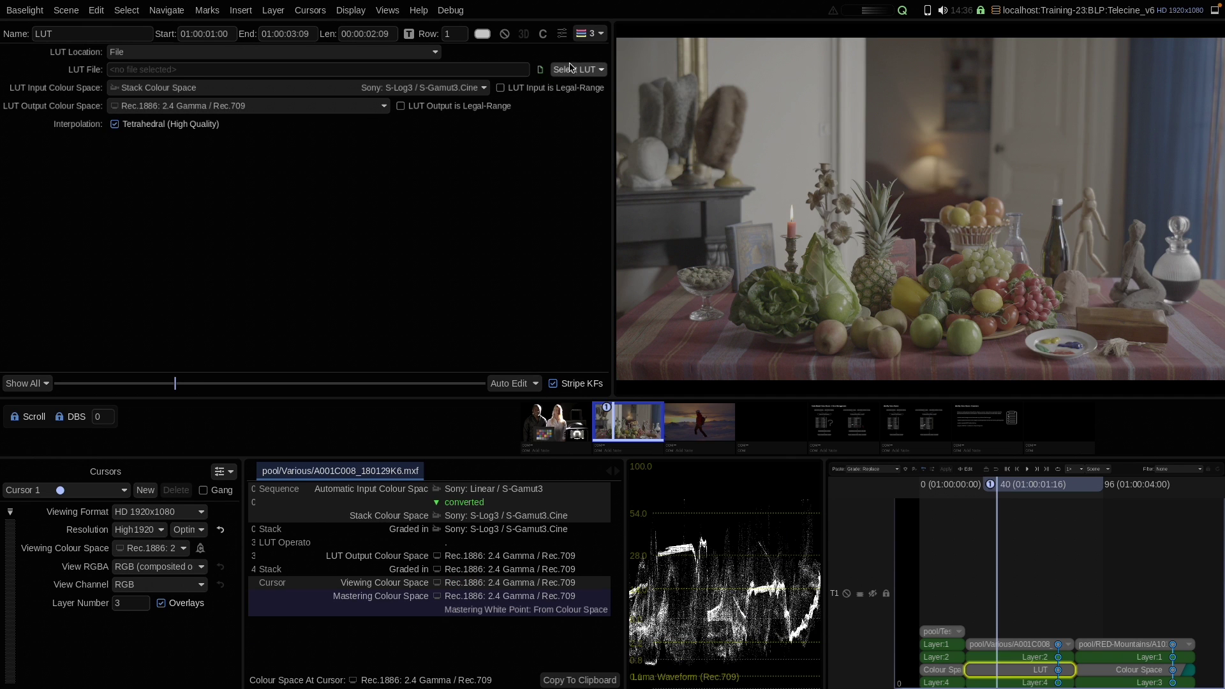
click(570, 72)
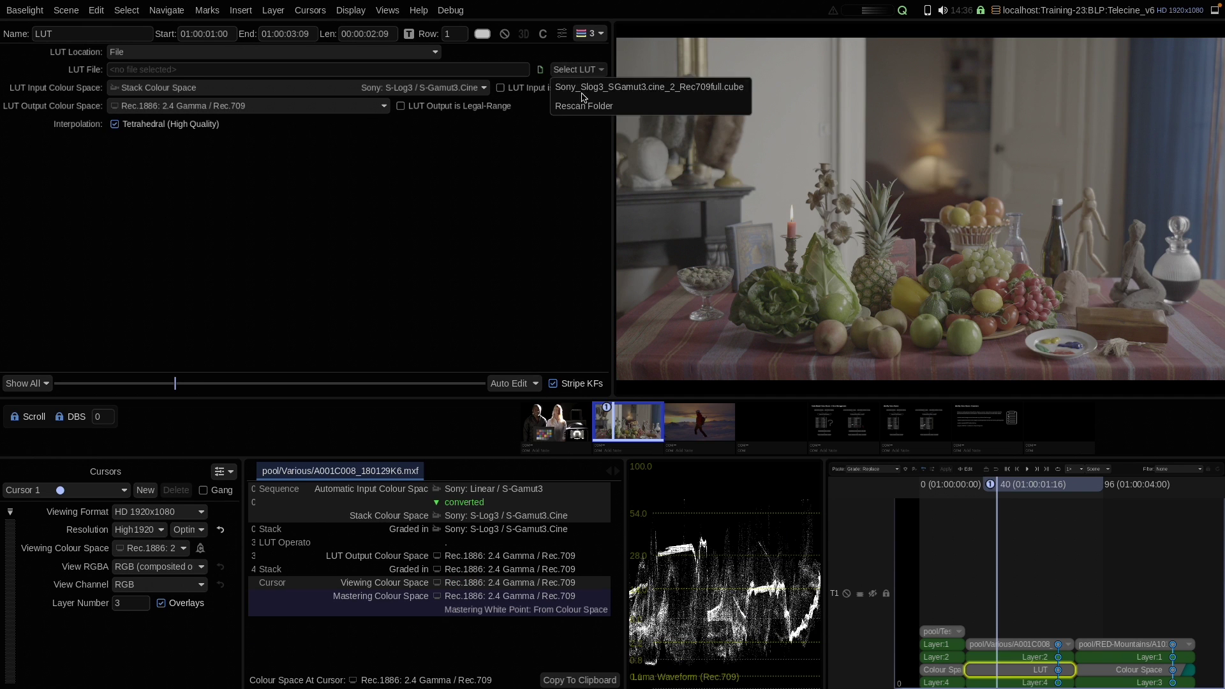
click(584, 93)
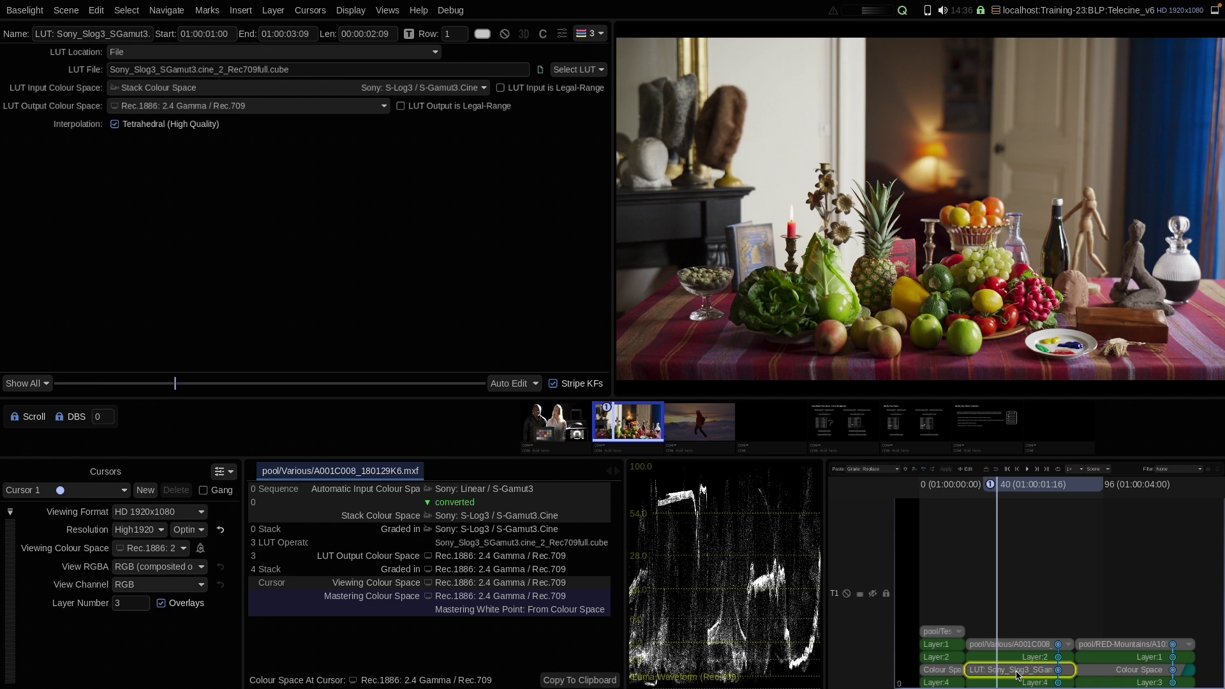
key(ctrl+d)
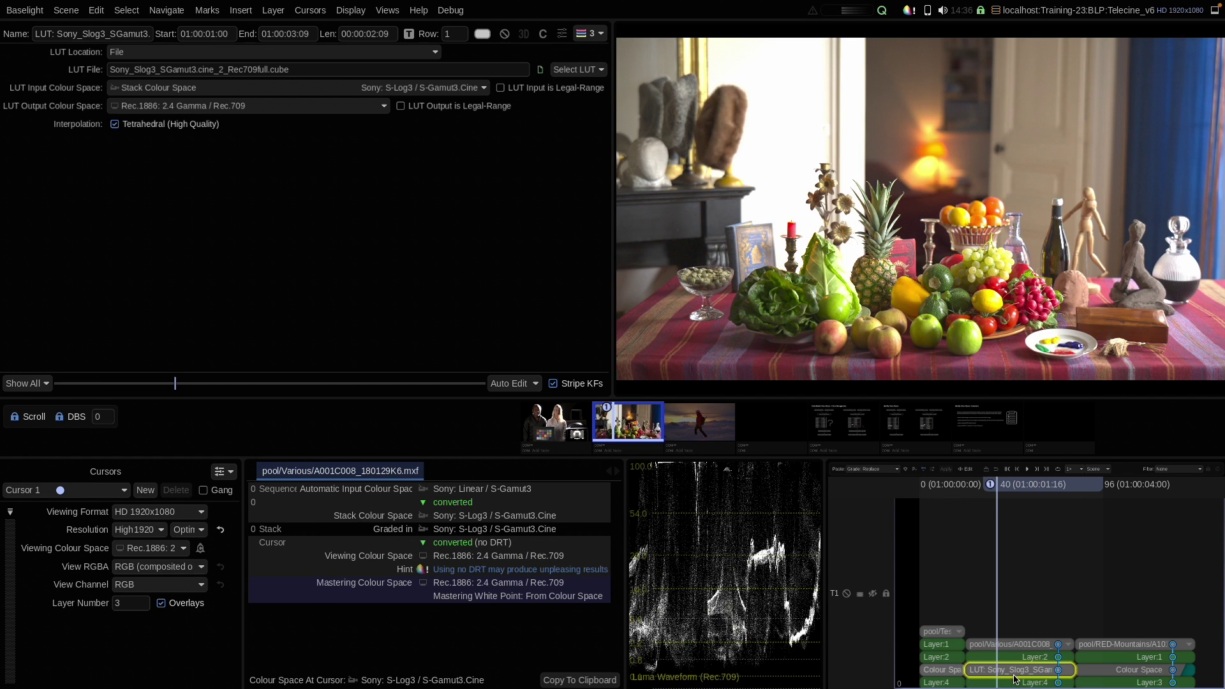
key(ctrl+d)
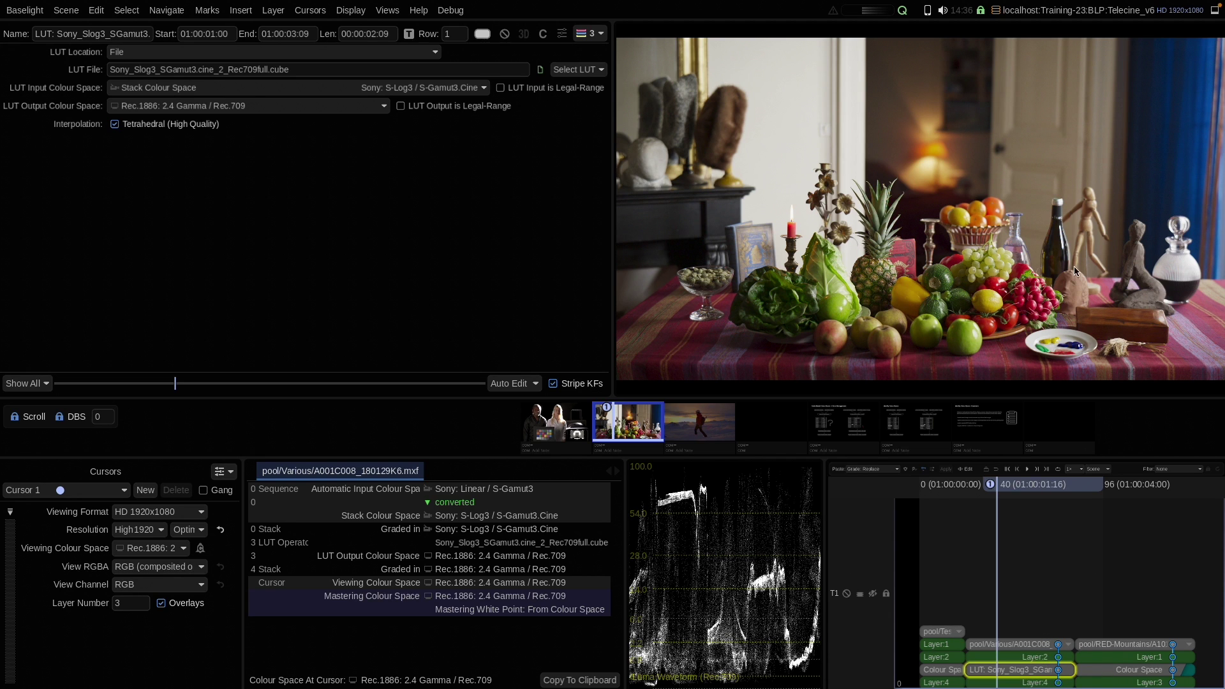
Step: Insert a Rec.1886 Colour Space strip beneath the fruit shot's LUT, then toggle the LUT to check the log image
click(1107, 672)
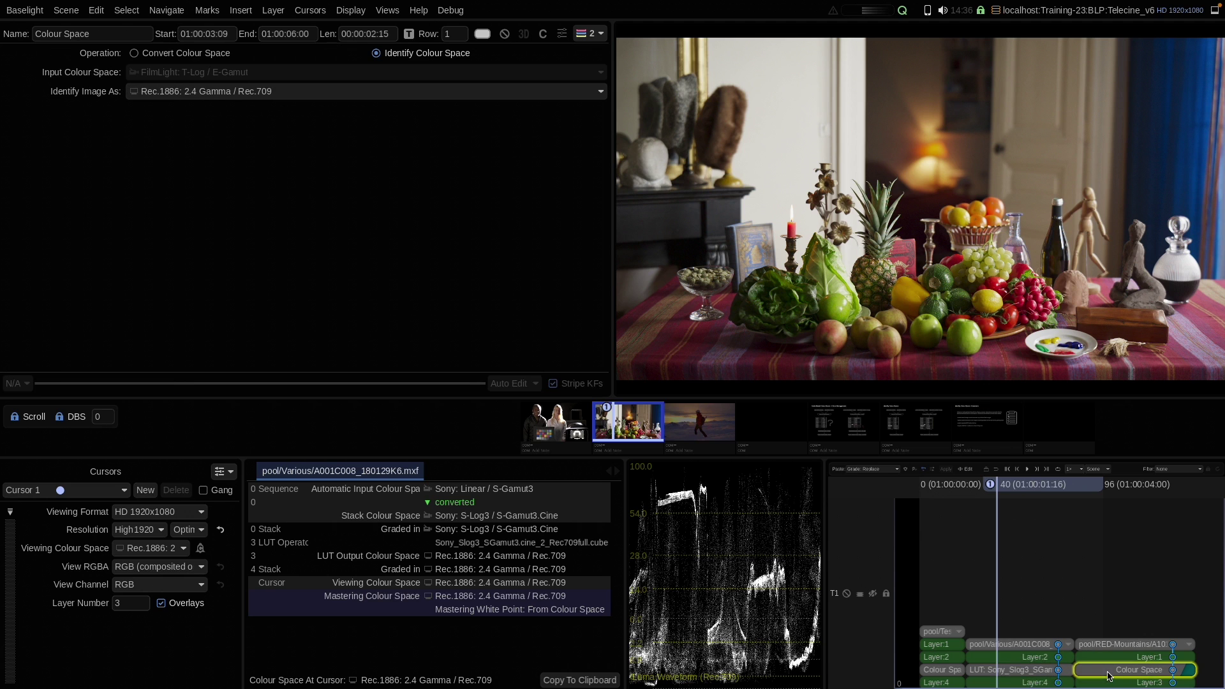
click(1049, 673)
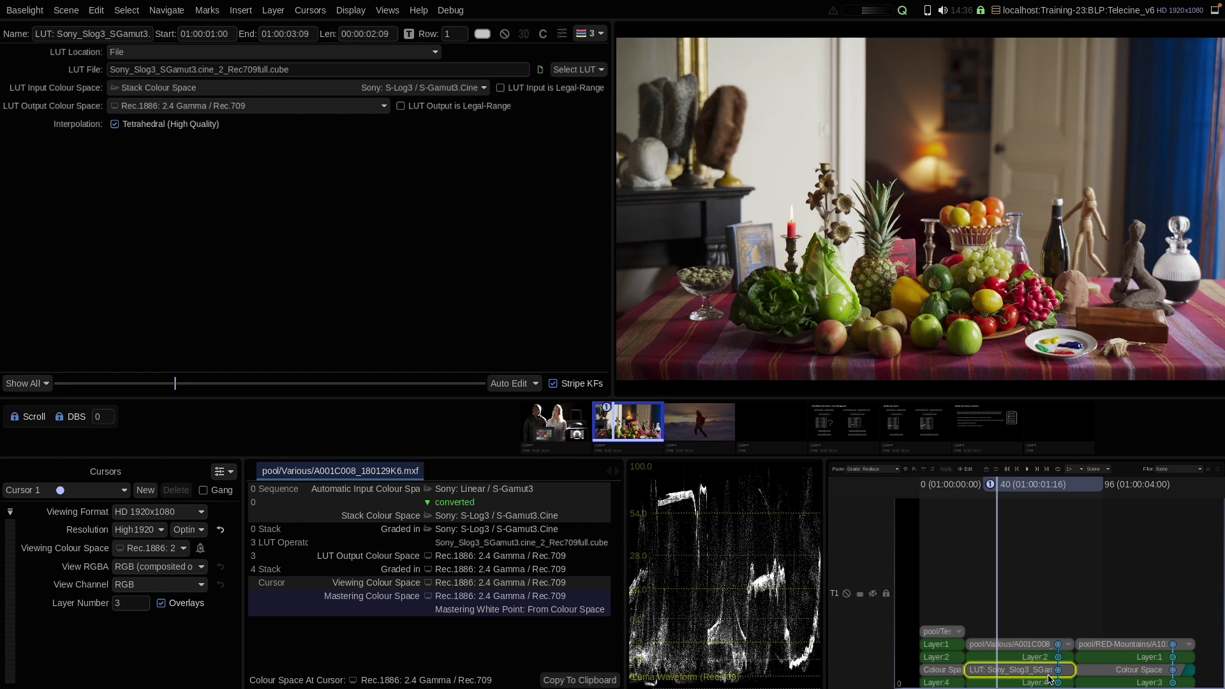
key(ctrl+shift+c)
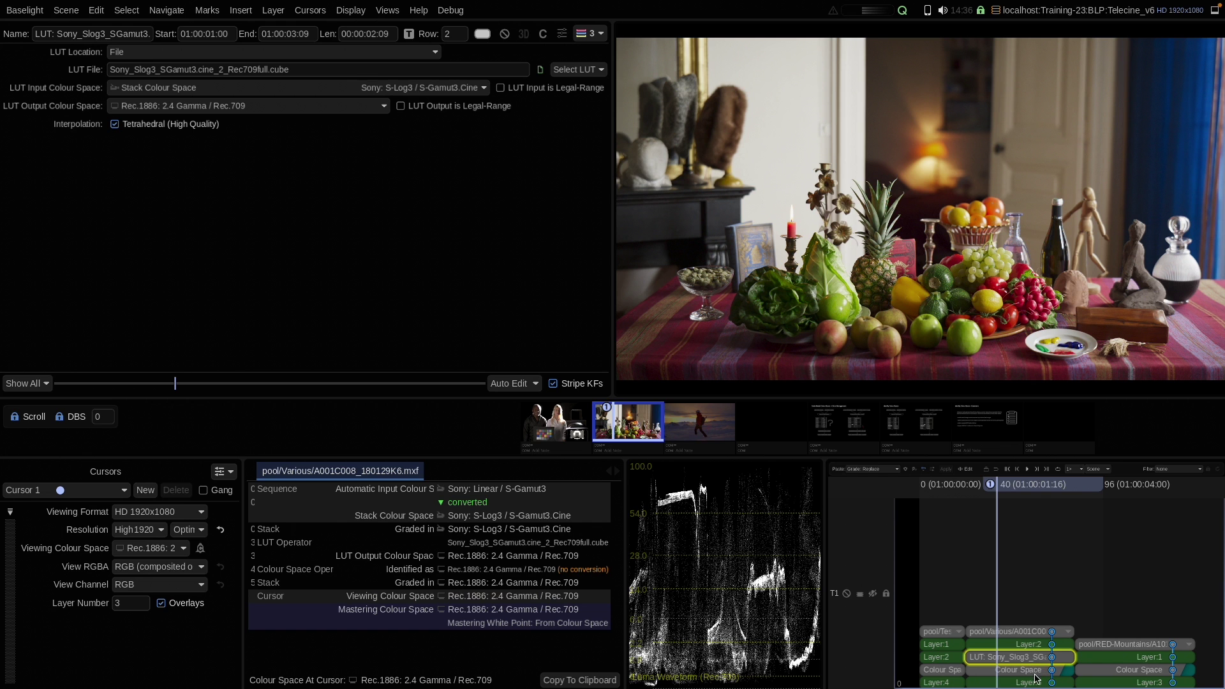
key(ctrl+d)
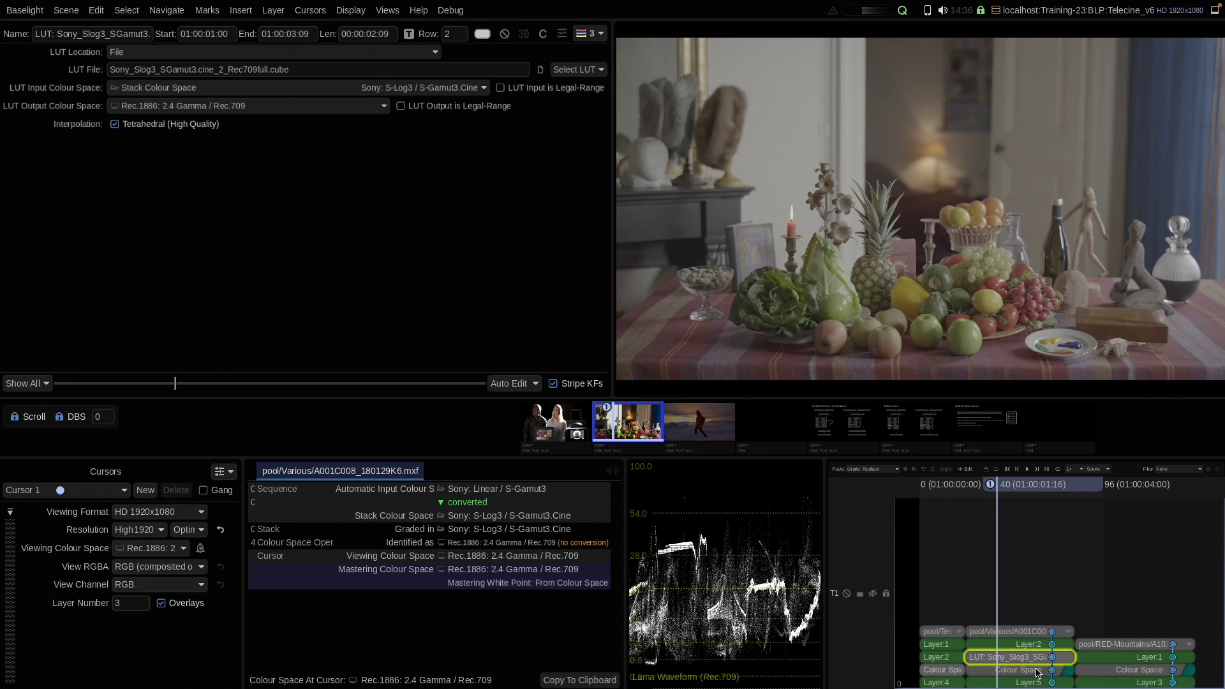
key(ctrl+d)
key(ctrl+d)
key(ctrl+d)
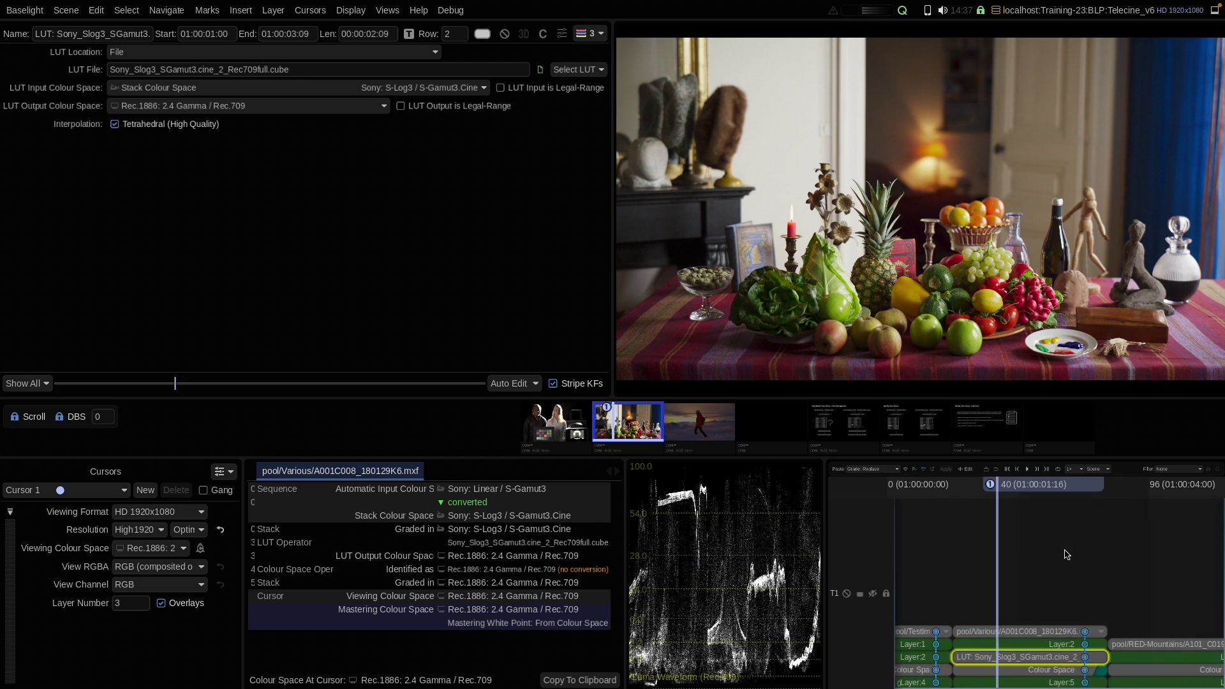
click(1127, 671)
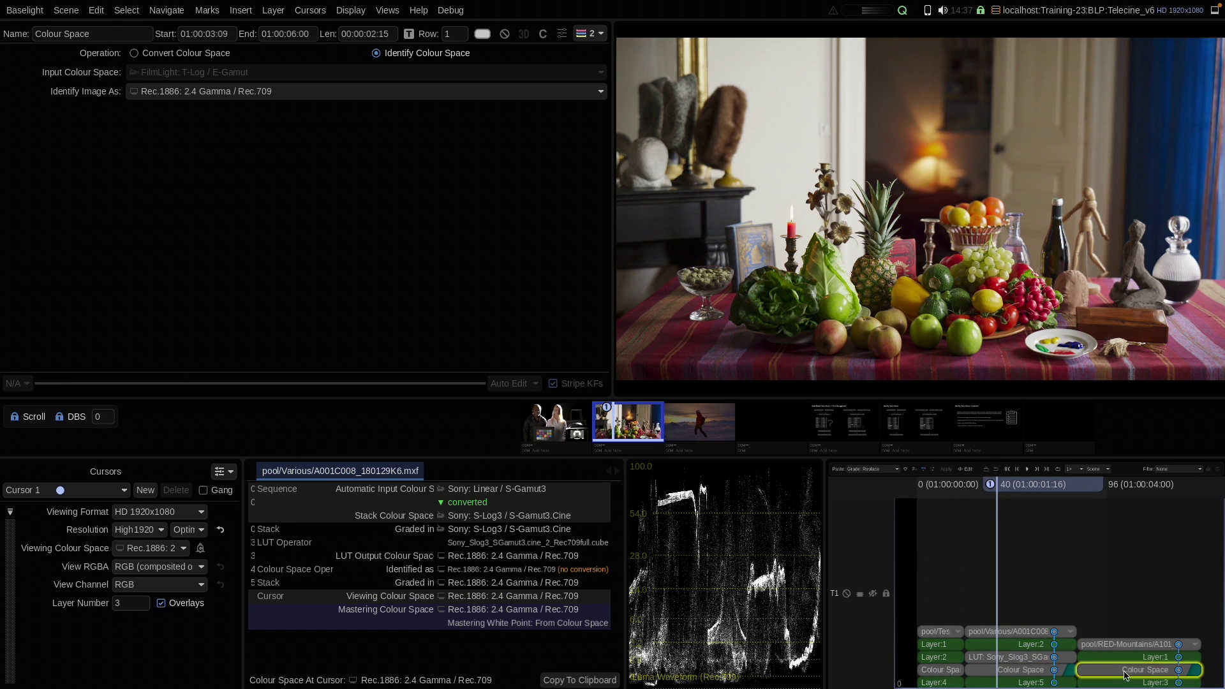